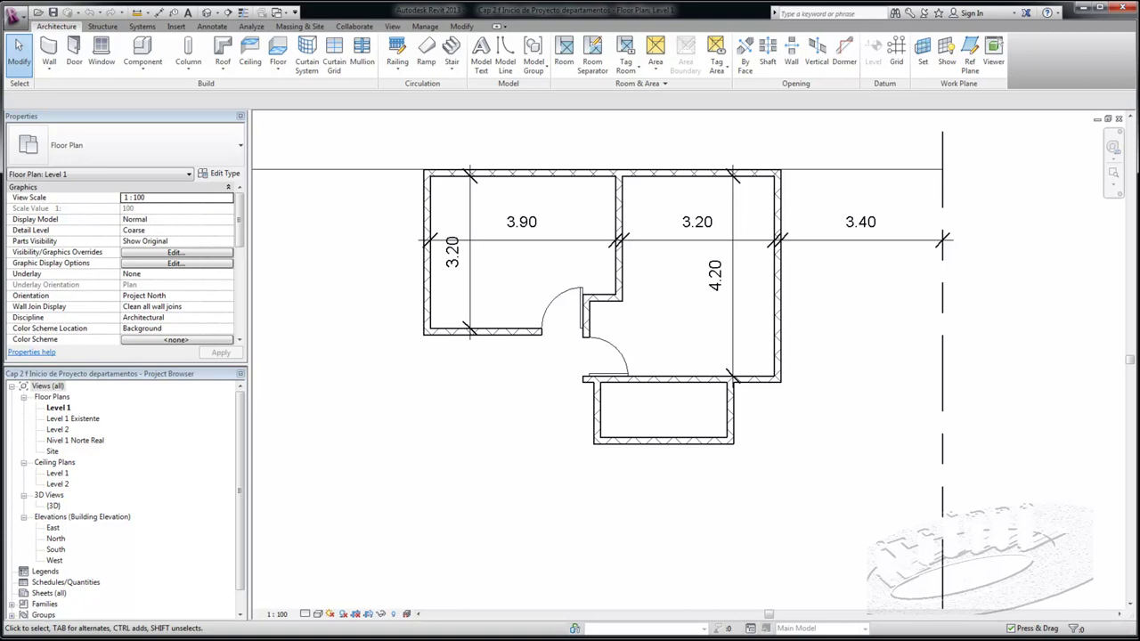
Step: Start placing a furniture component and open Type Properties for the M_Desk 1525 x 762mm type
scroll(835, 333, down, 1)
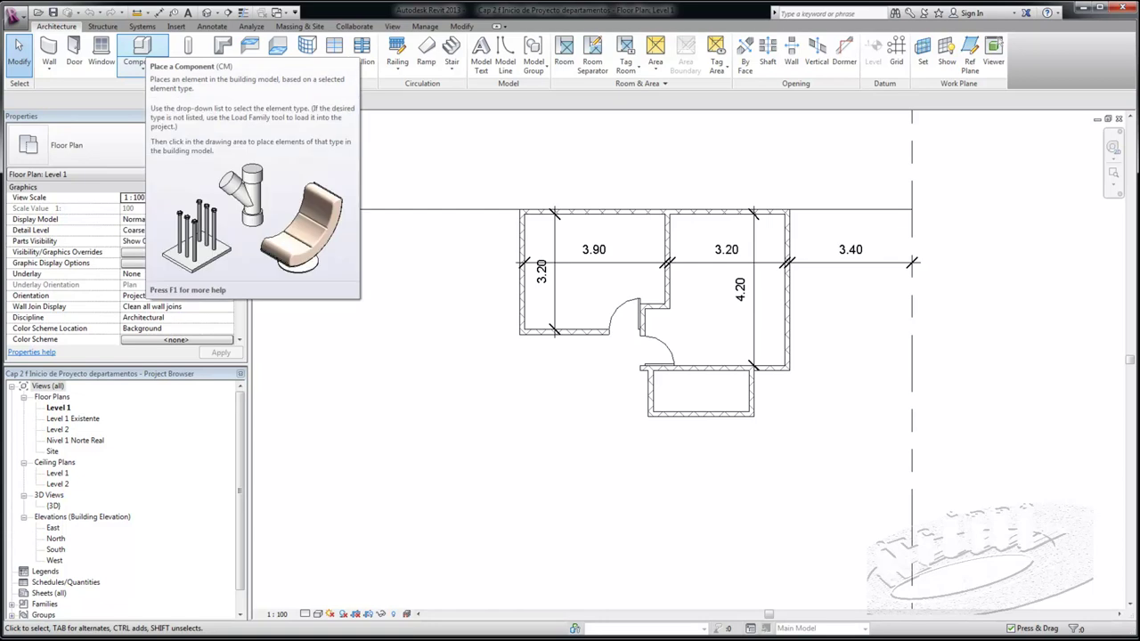
click(140, 52)
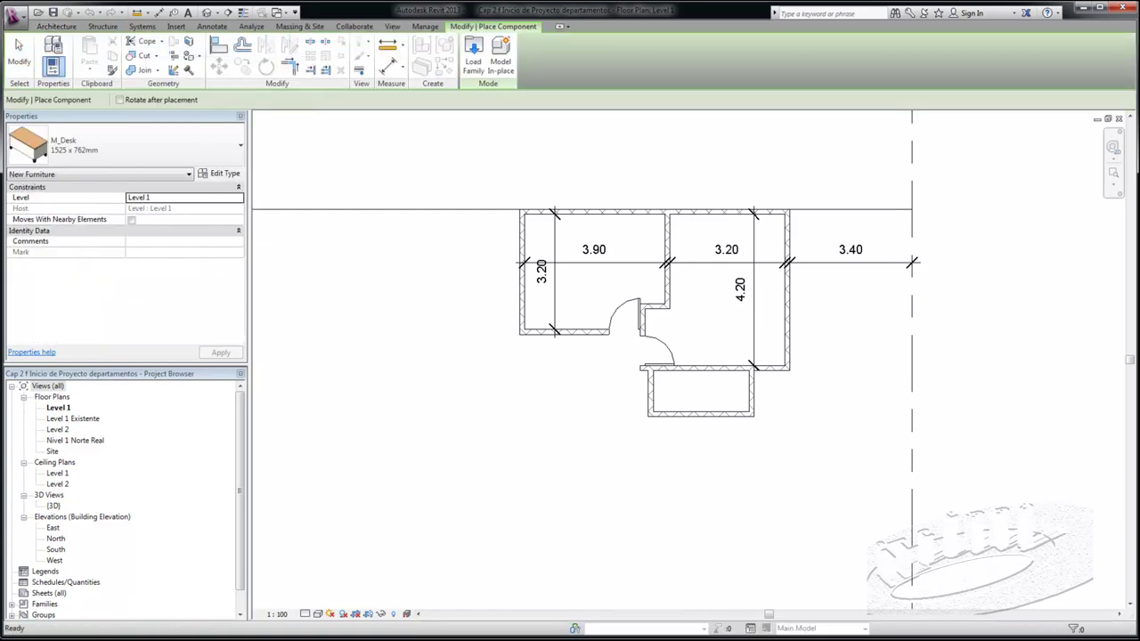
click(56, 26)
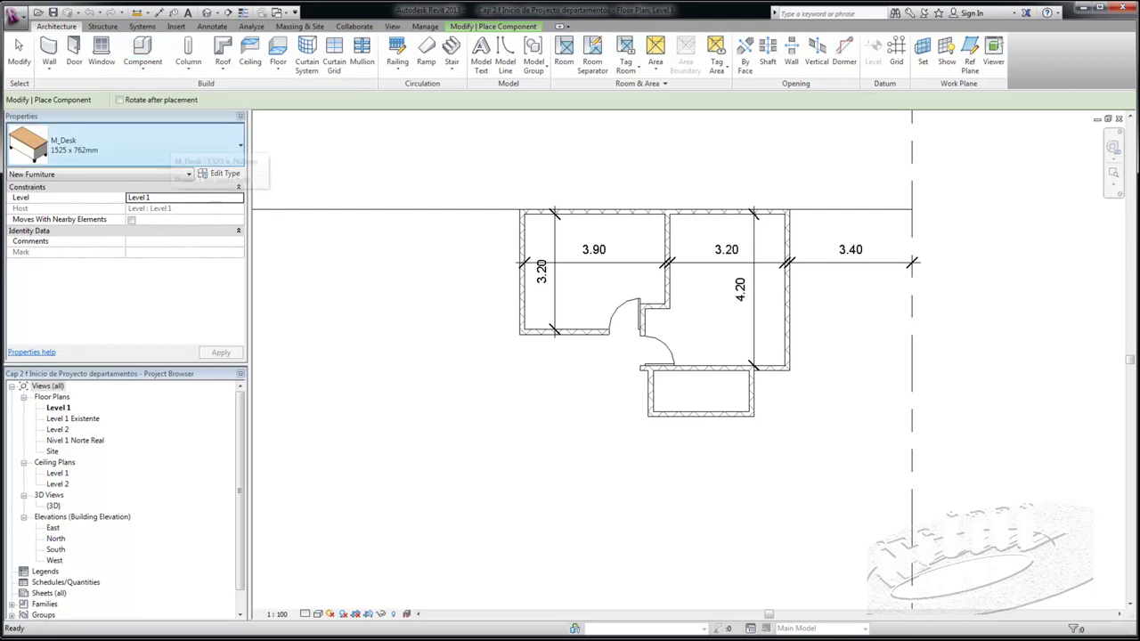
click(133, 146)
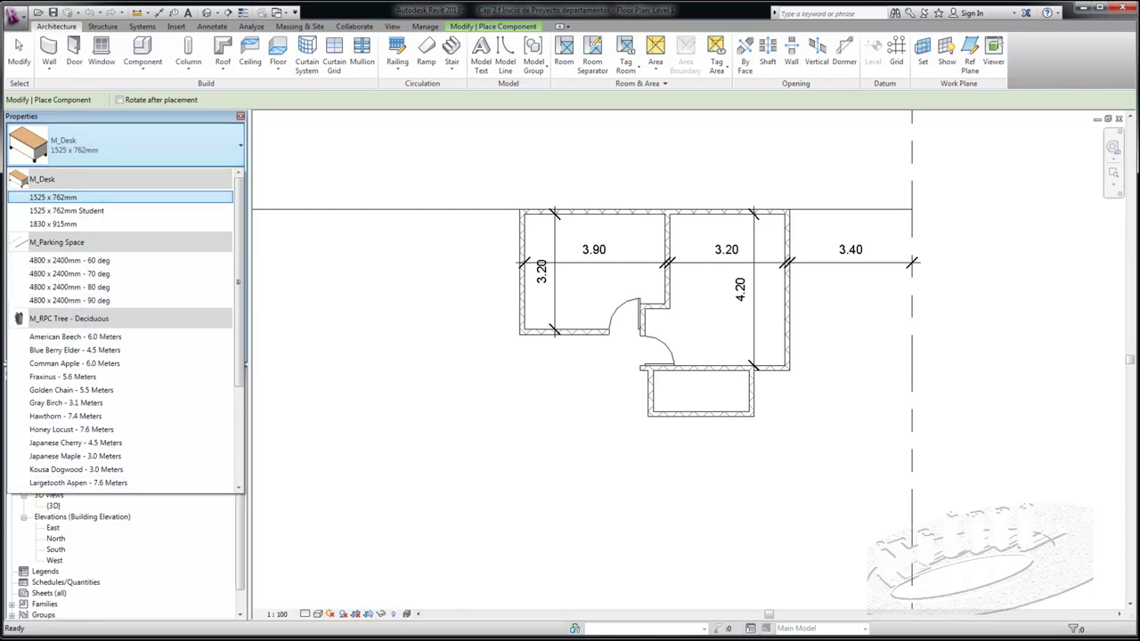
click(134, 147)
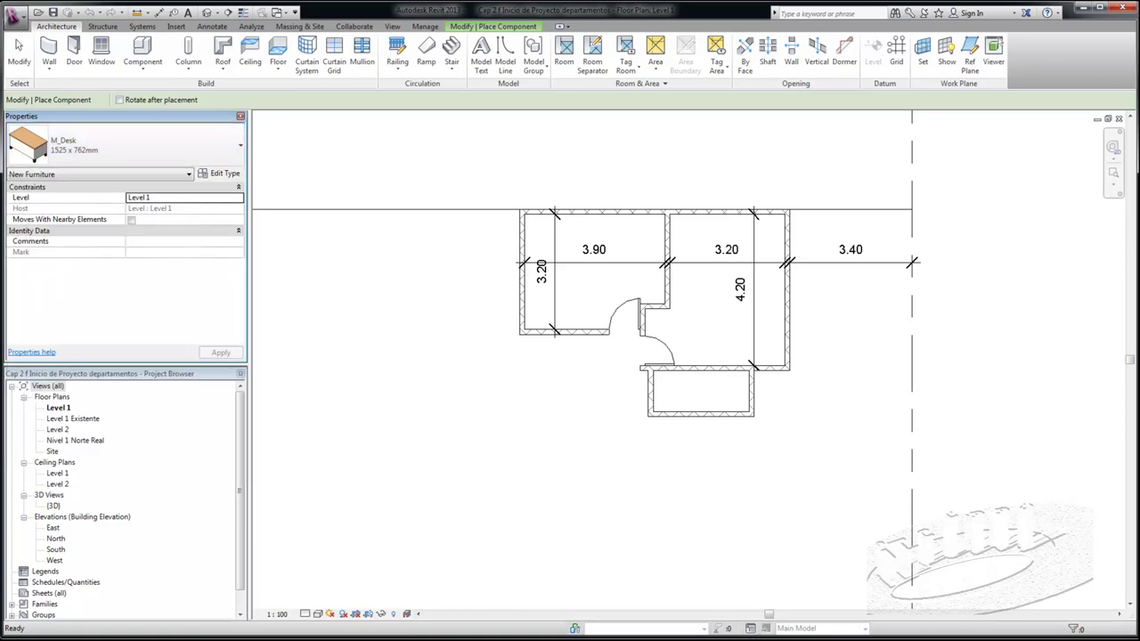
click(218, 174)
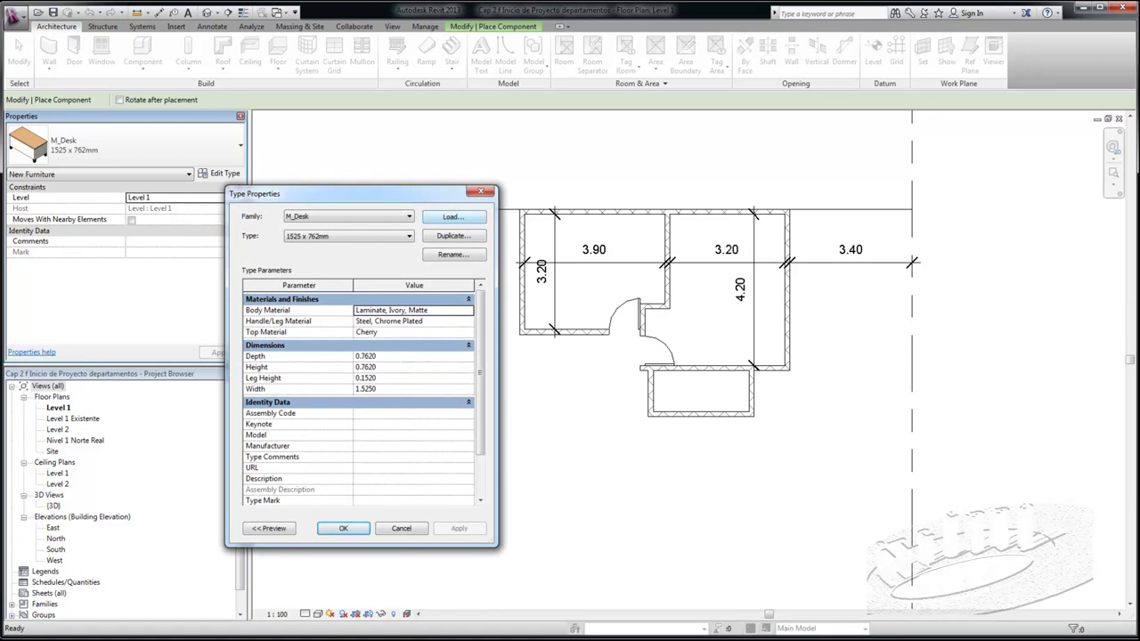
Step: Browse up to Libraries and into the US Metric > Furniture > Beds folder
click(453, 217)
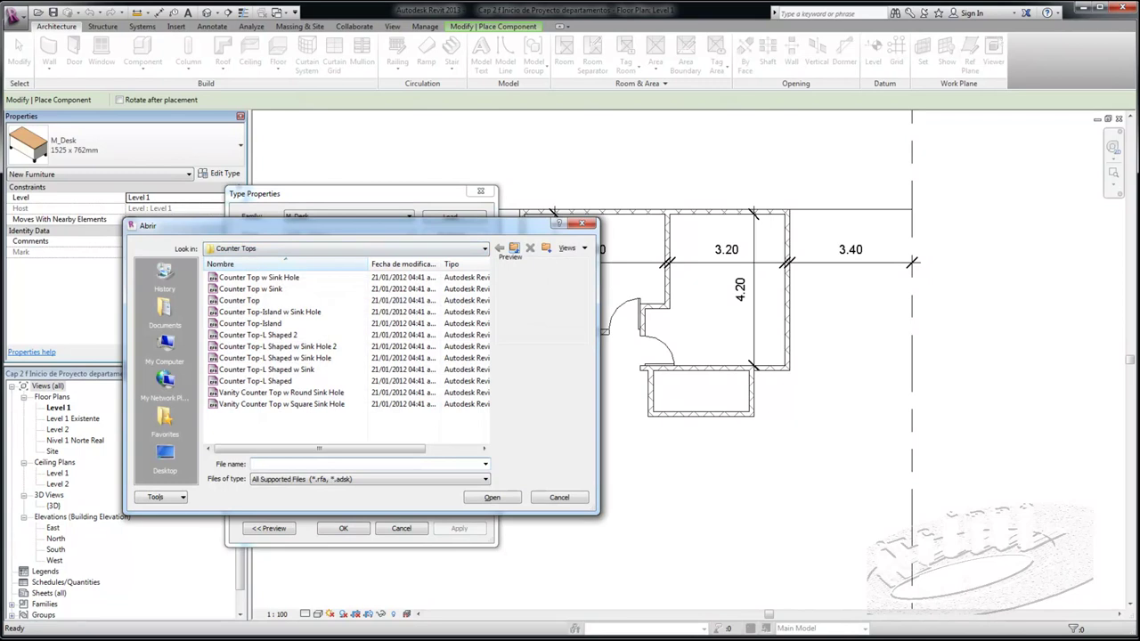
click(514, 248)
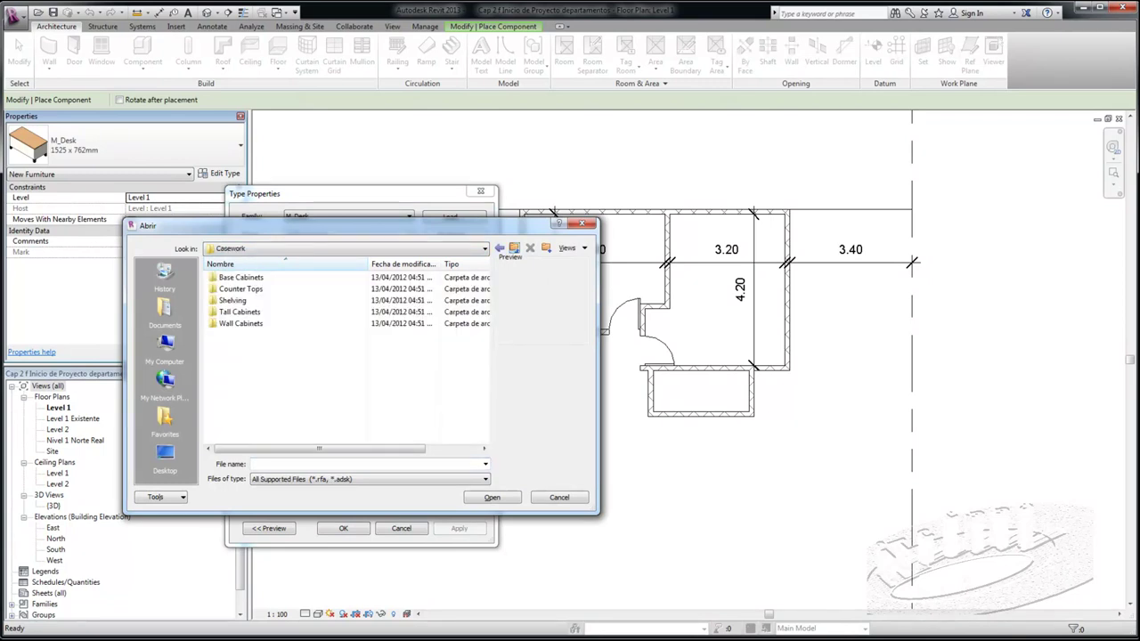
click(514, 247)
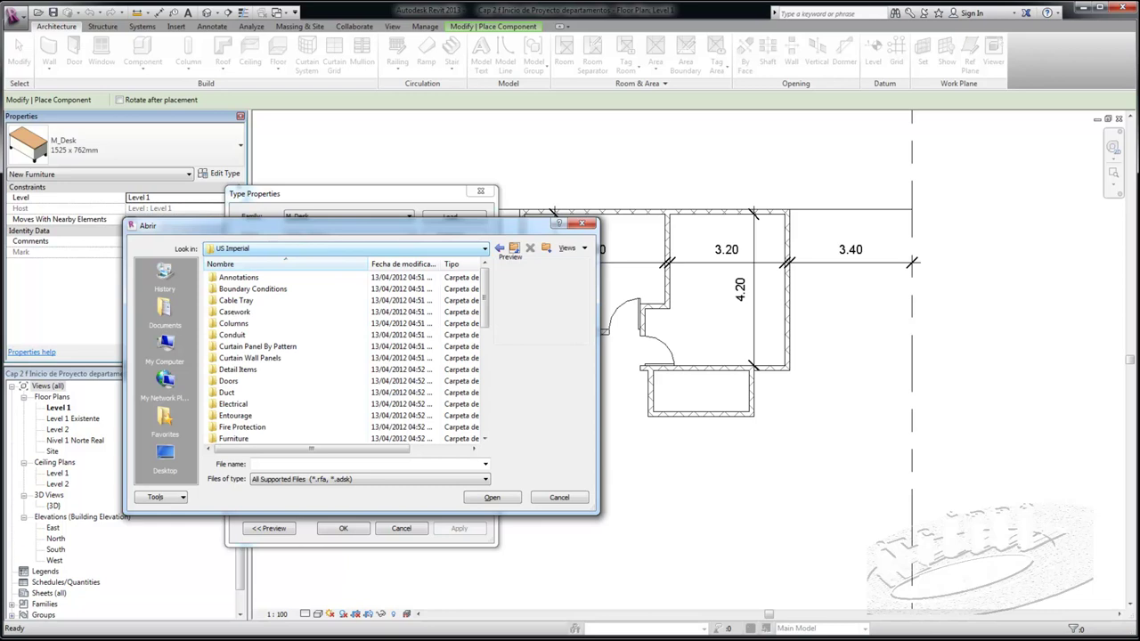
click(514, 248)
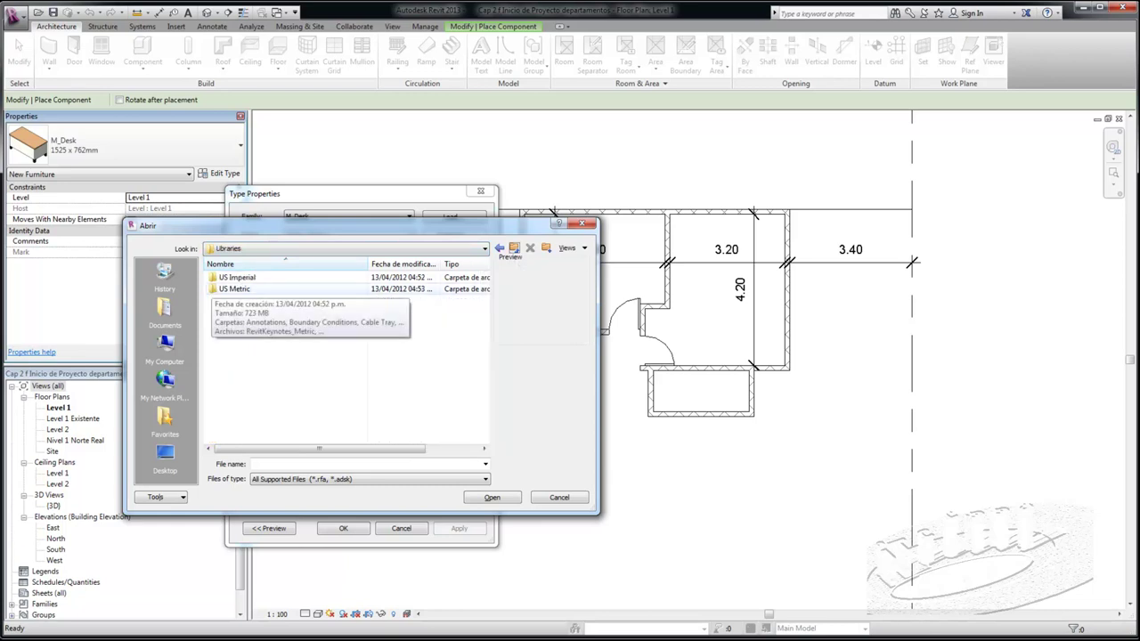
double_click(235, 289)
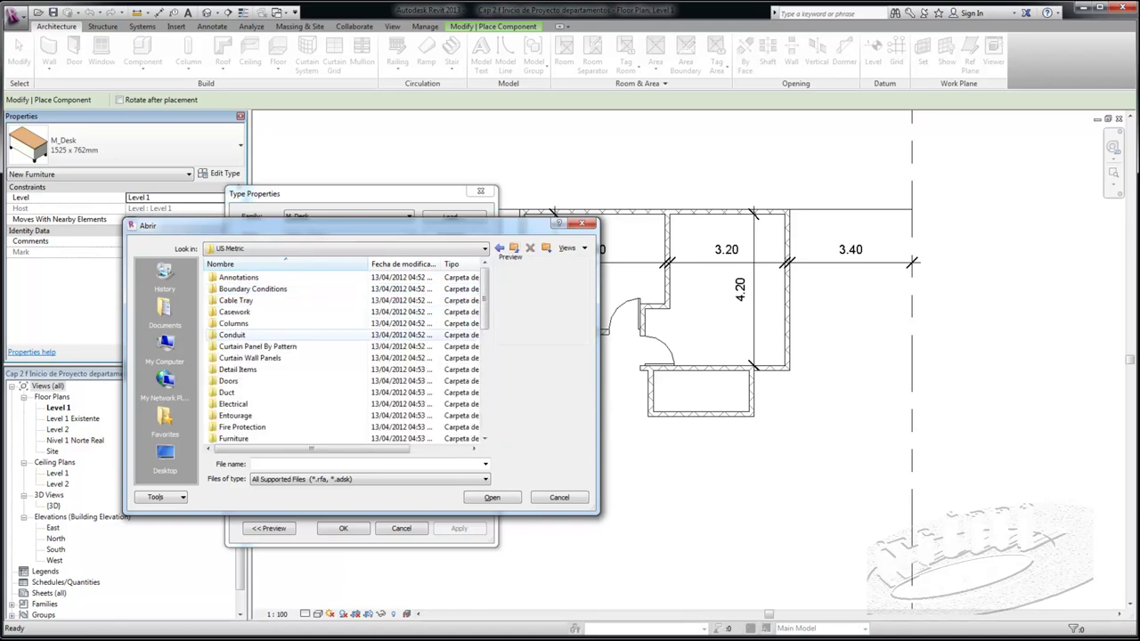
scroll(233, 406, down, 1)
double_click(233, 404)
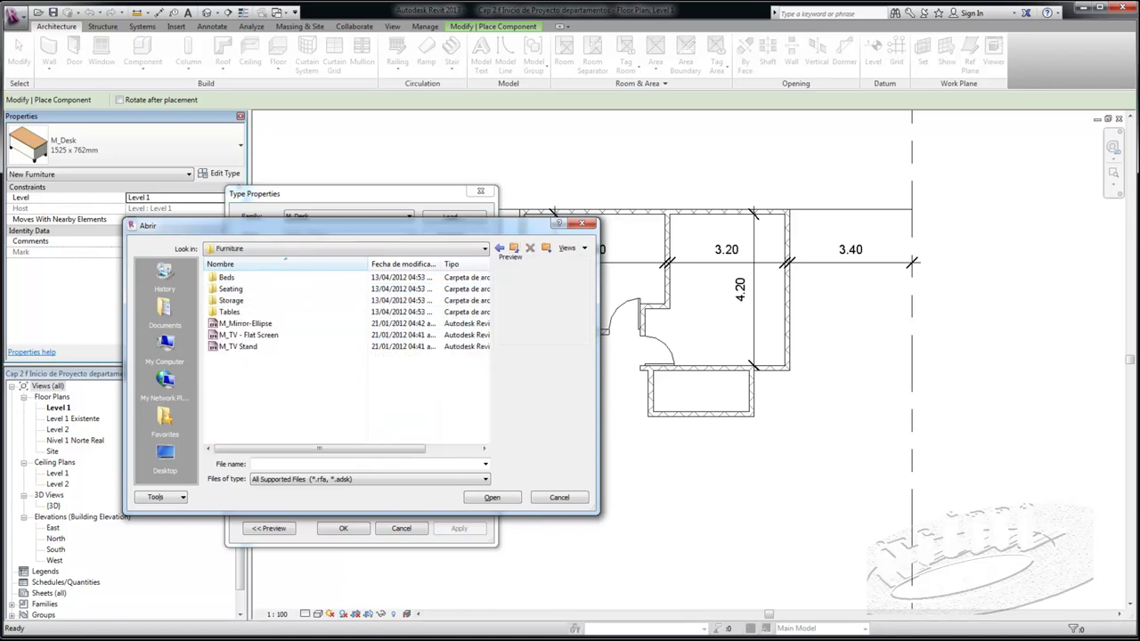
double_click(233, 277)
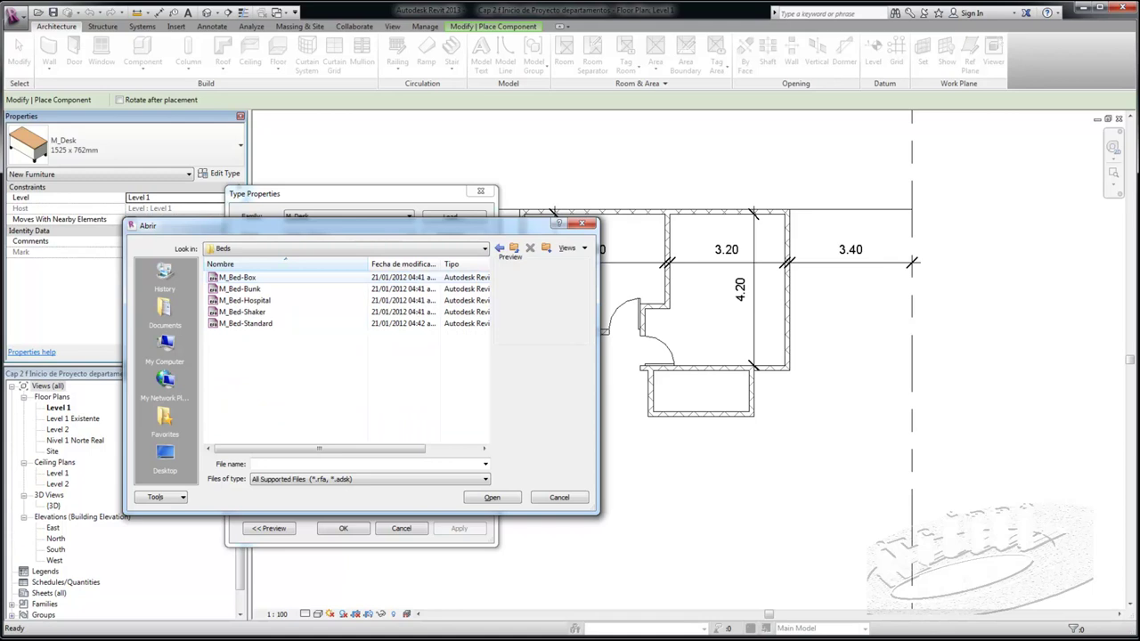
Step: Load the M_Bed-Standard family, with its 0965 x 1905mm - Twin type ready to place
click(236, 277)
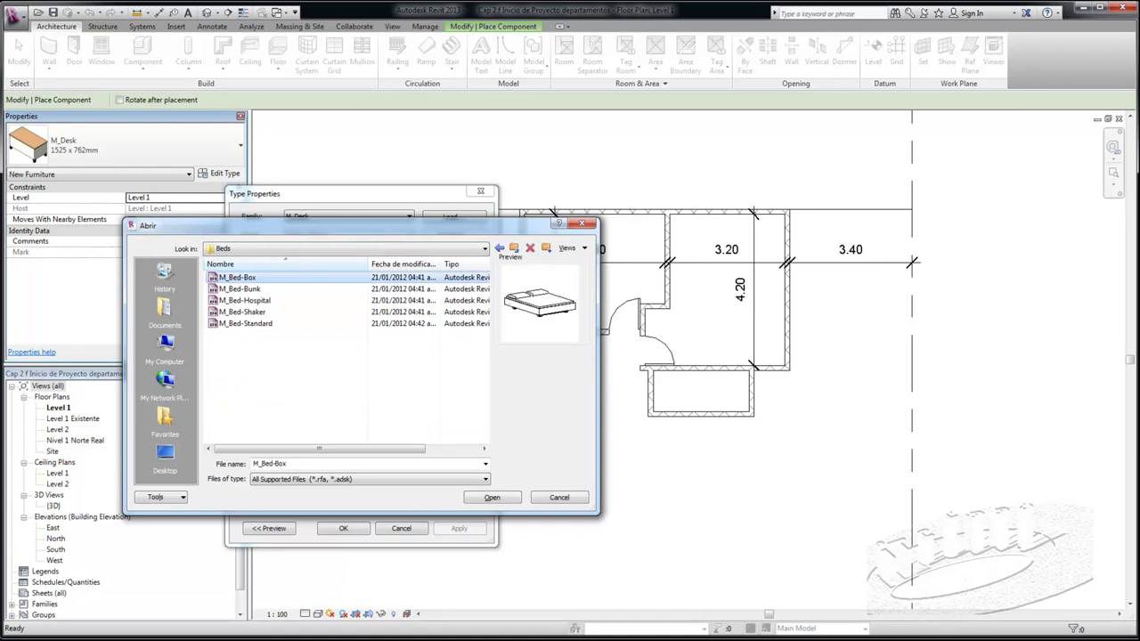
key(Down)
key(Down)
key(Down)
key(Down)
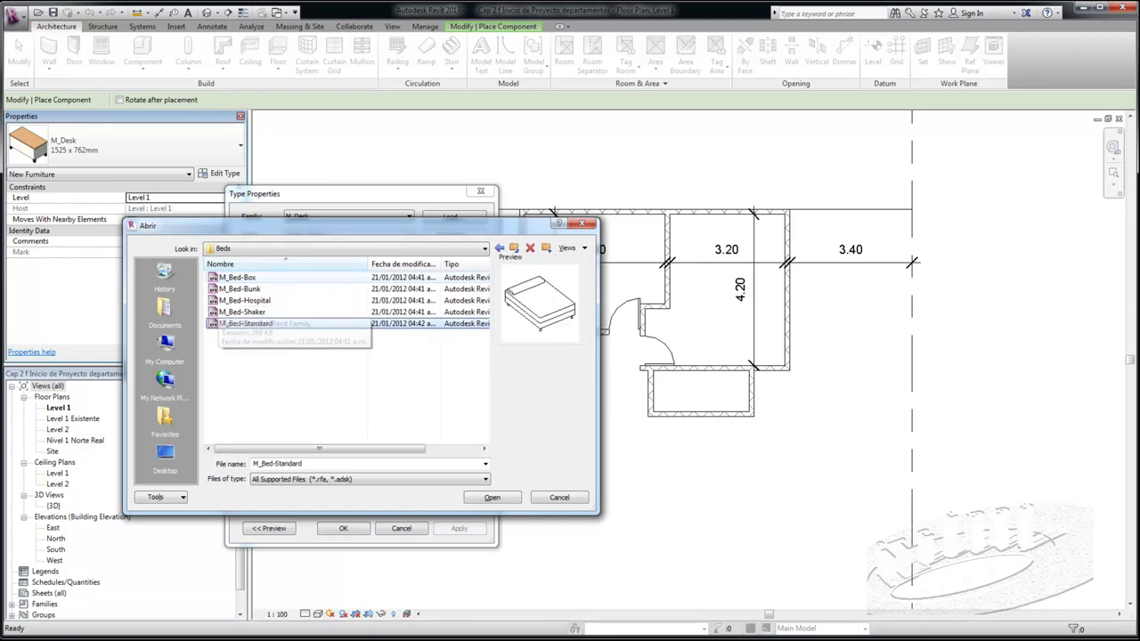
key(Return)
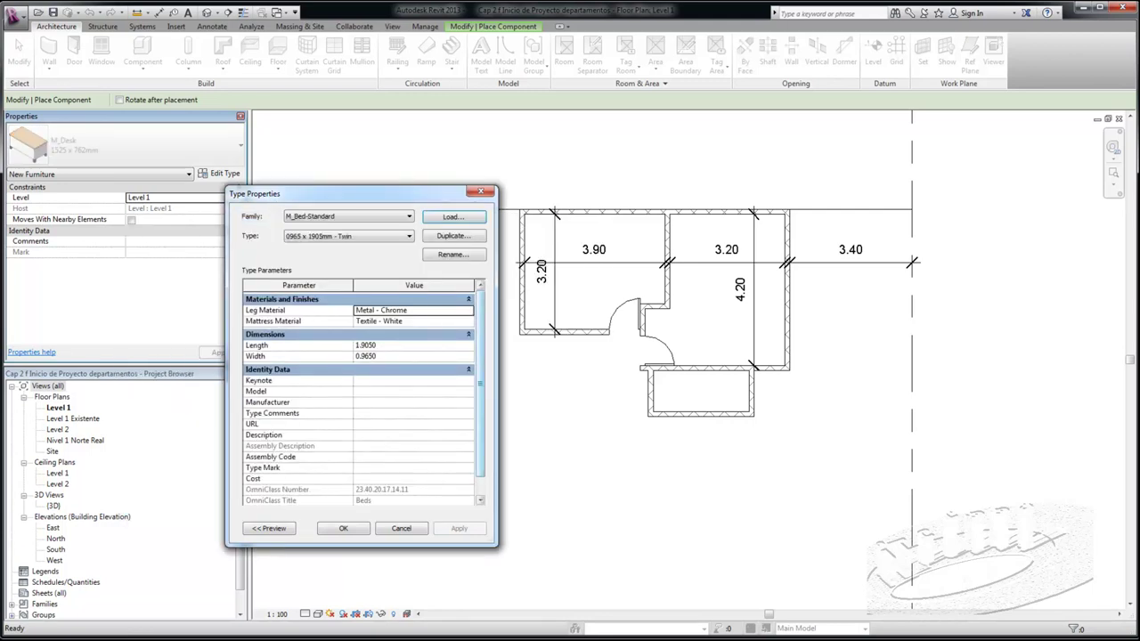
click(343, 528)
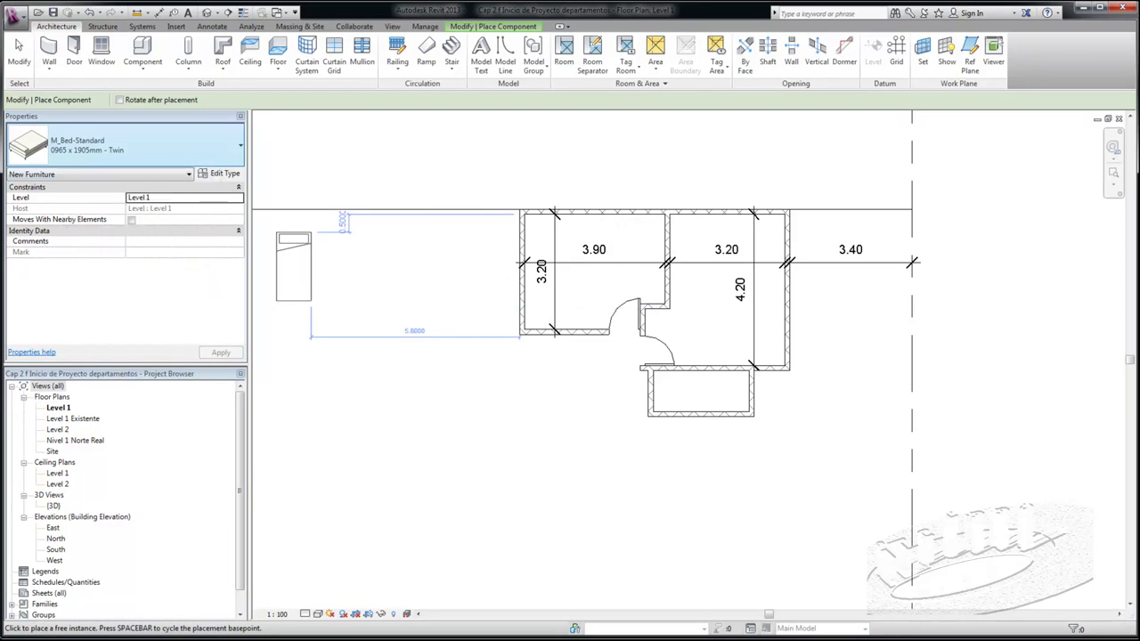
Step: Switch the bed type to M_Bed-Standard 1372 x 1905mm - Double
click(241, 145)
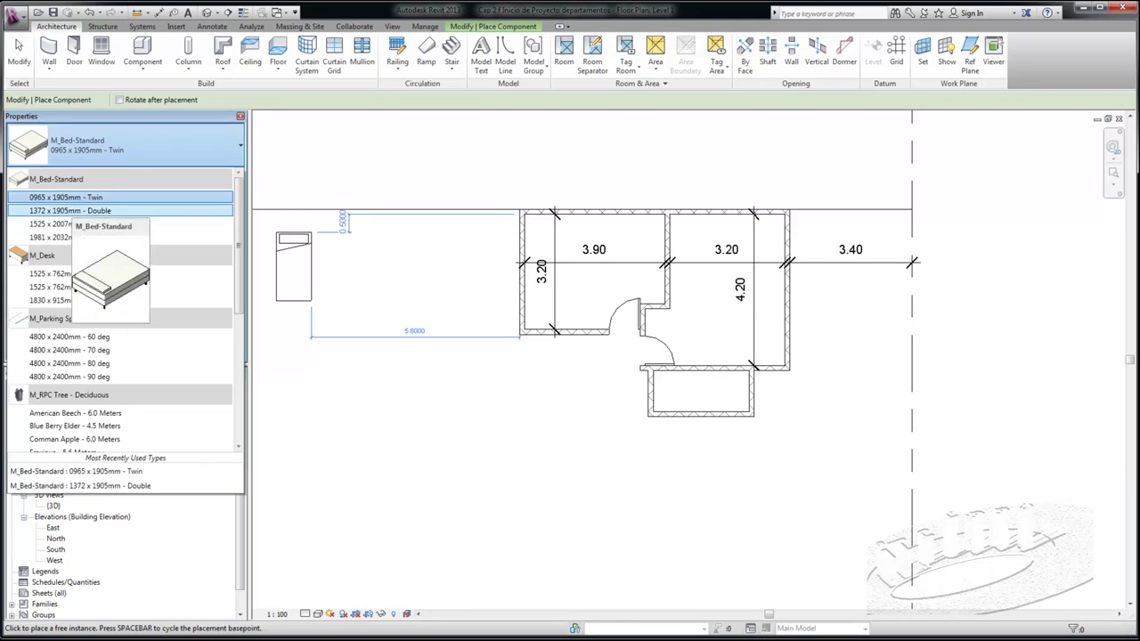
click(106, 210)
scroll(595, 246, up, 3)
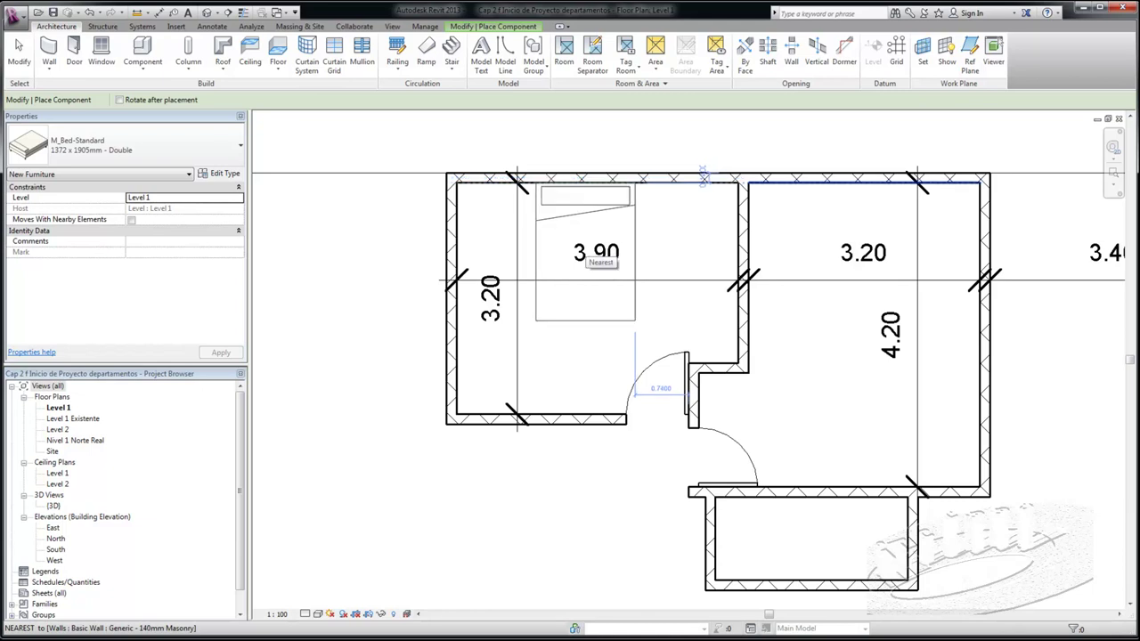
Step: Place one double bed at the left room's top wall and a rotated one at the right room's right wall
click(595, 253)
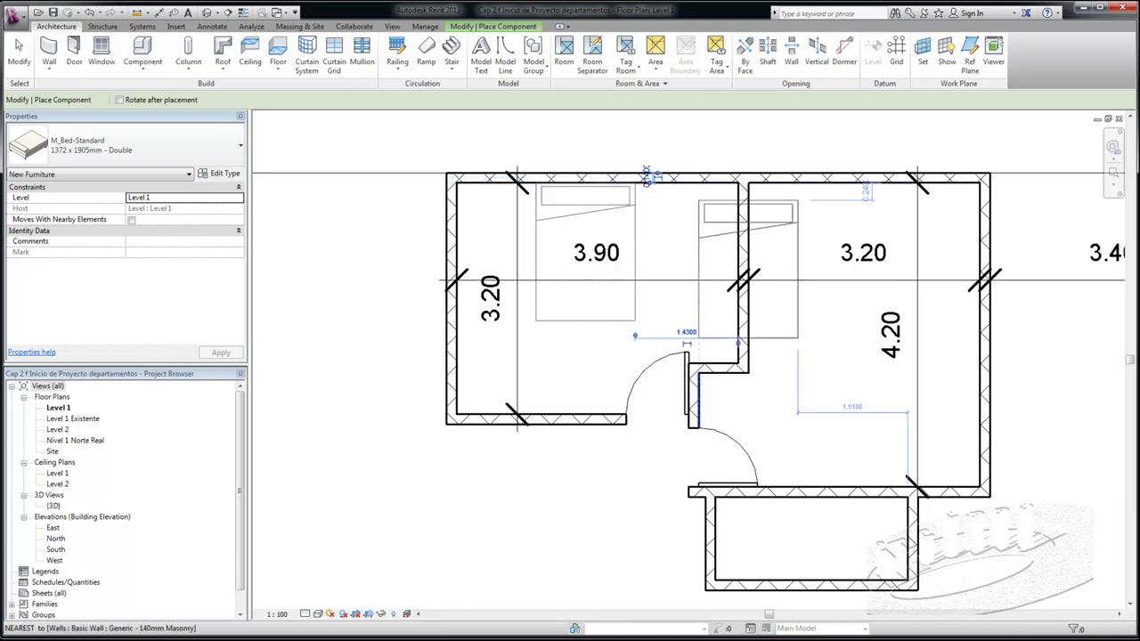
key(space)
key(space)
key(space)
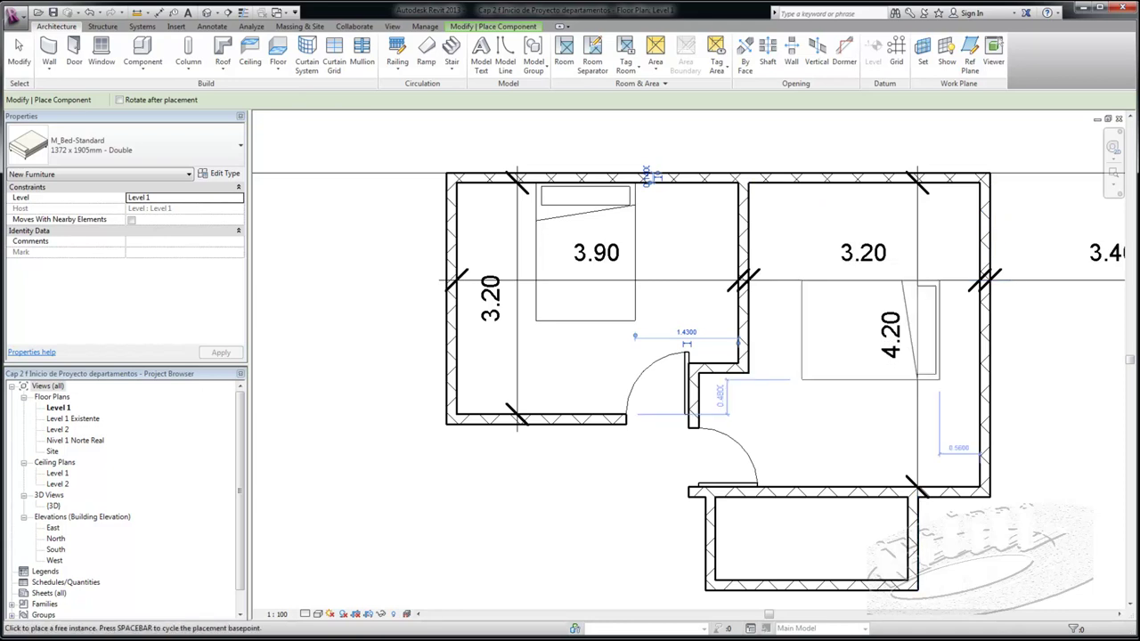
click(982, 455)
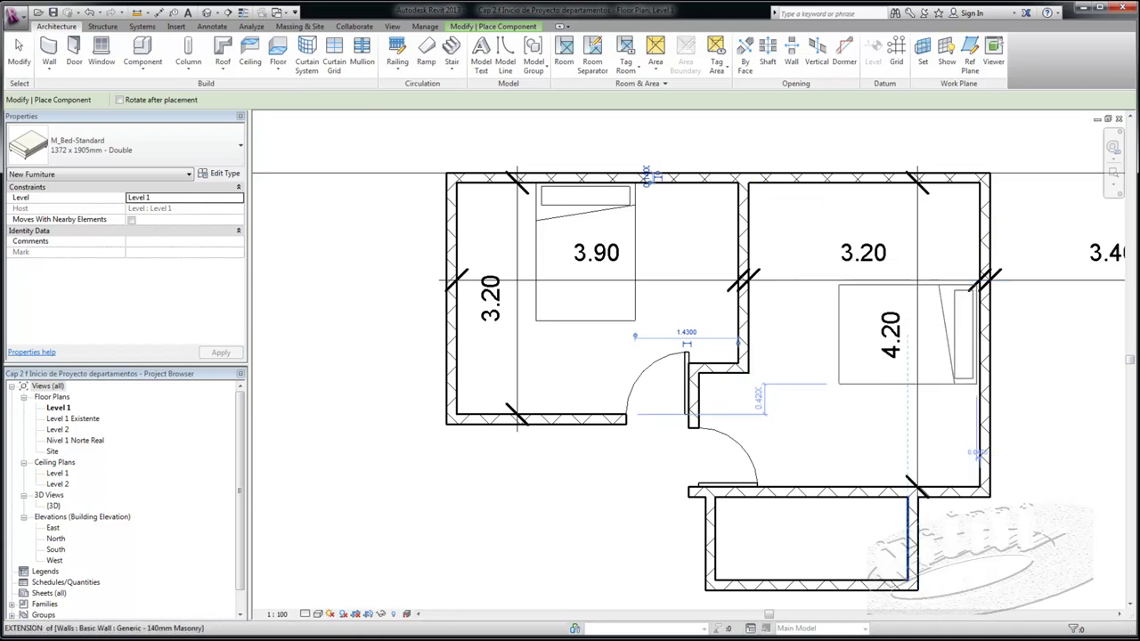
key(Escape)
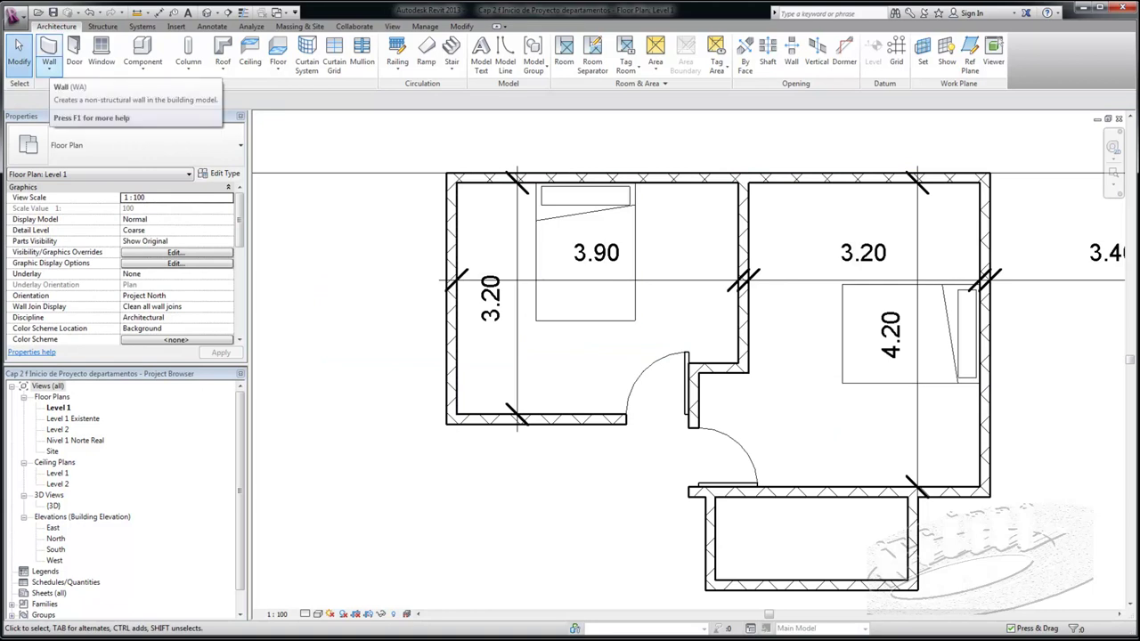
Step: Start the architectural Wall tool and switch its type from Generic - 140mm Masonry to Curtain Wall
click(49, 69)
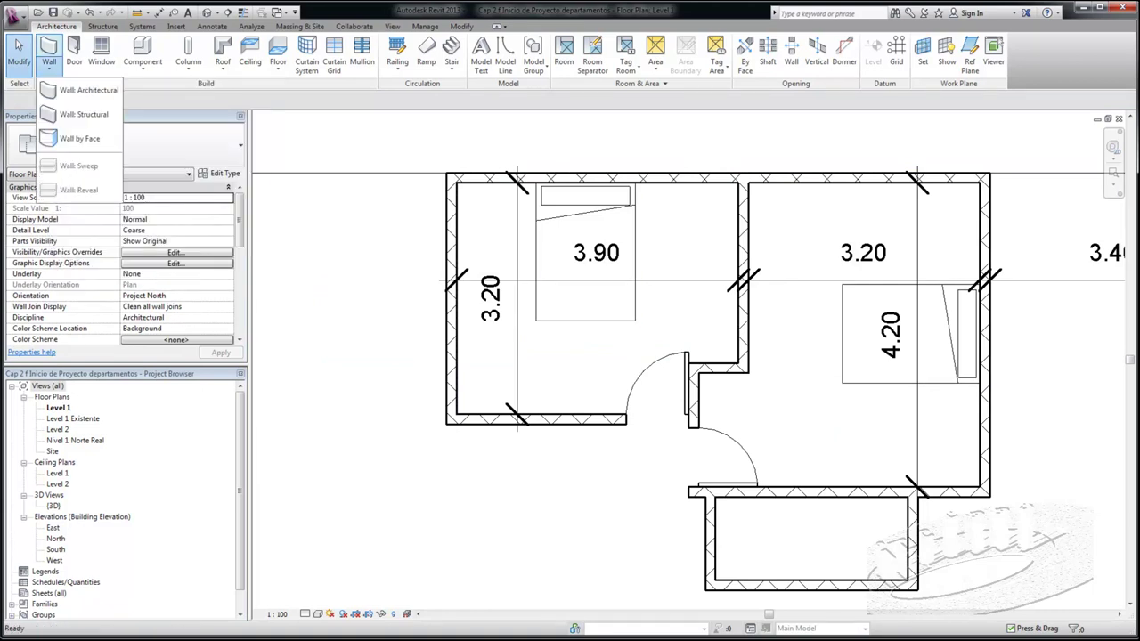
click(89, 90)
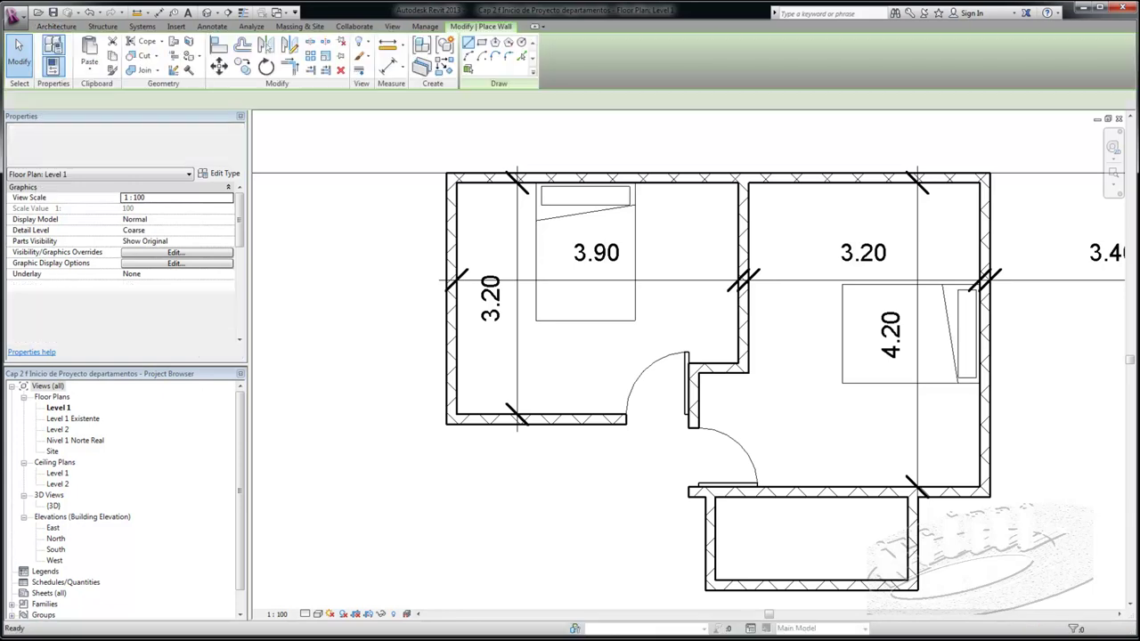
click(52, 55)
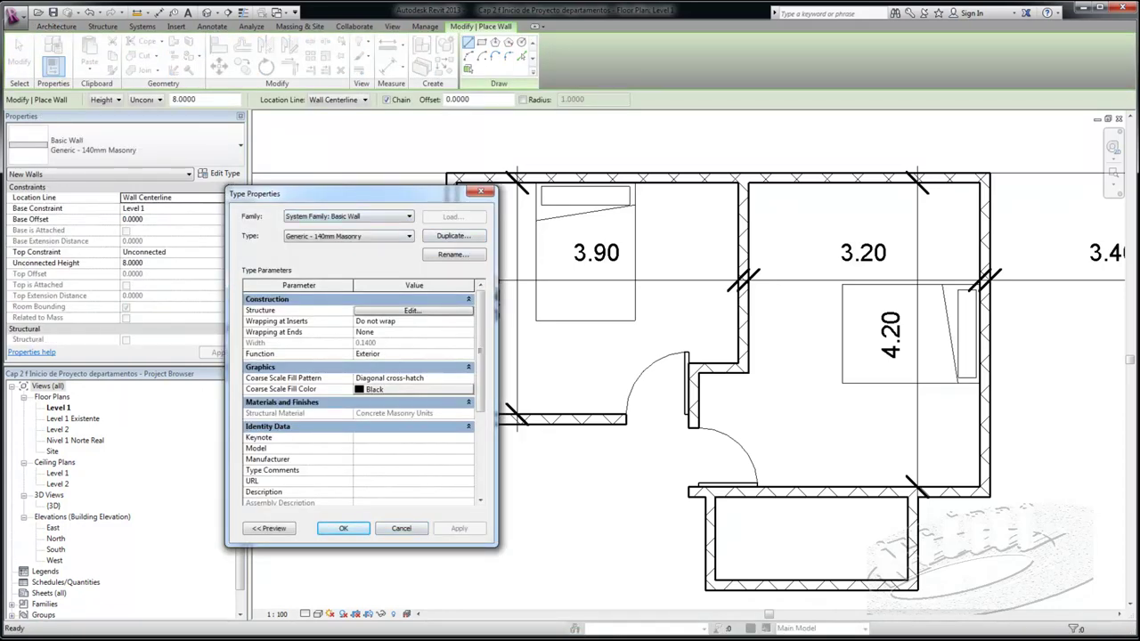
click(401, 528)
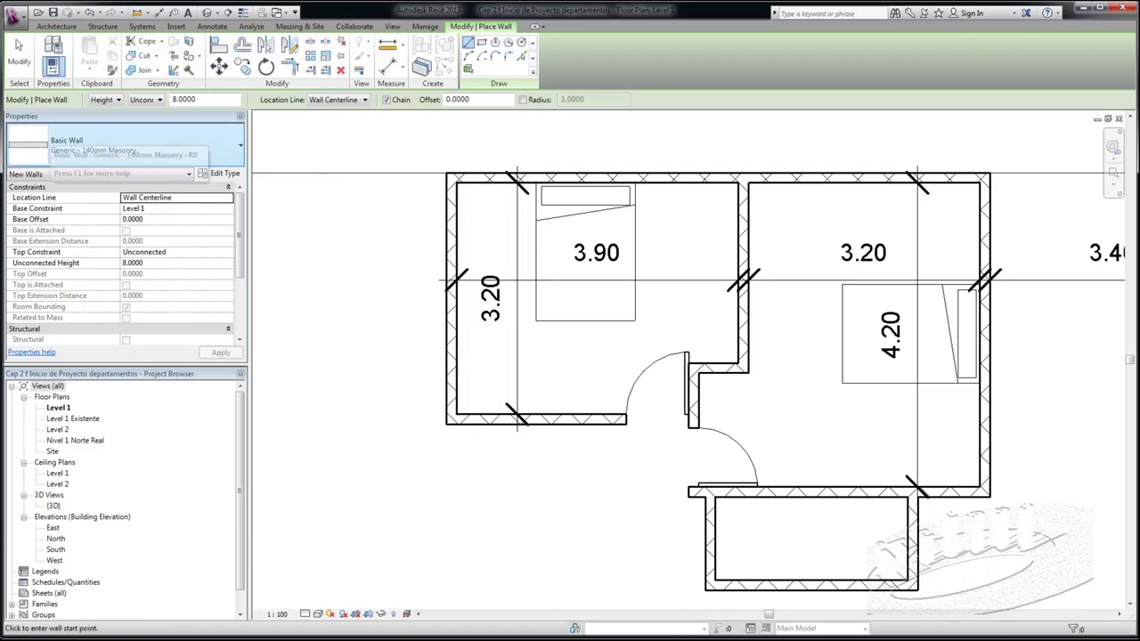
click(125, 145)
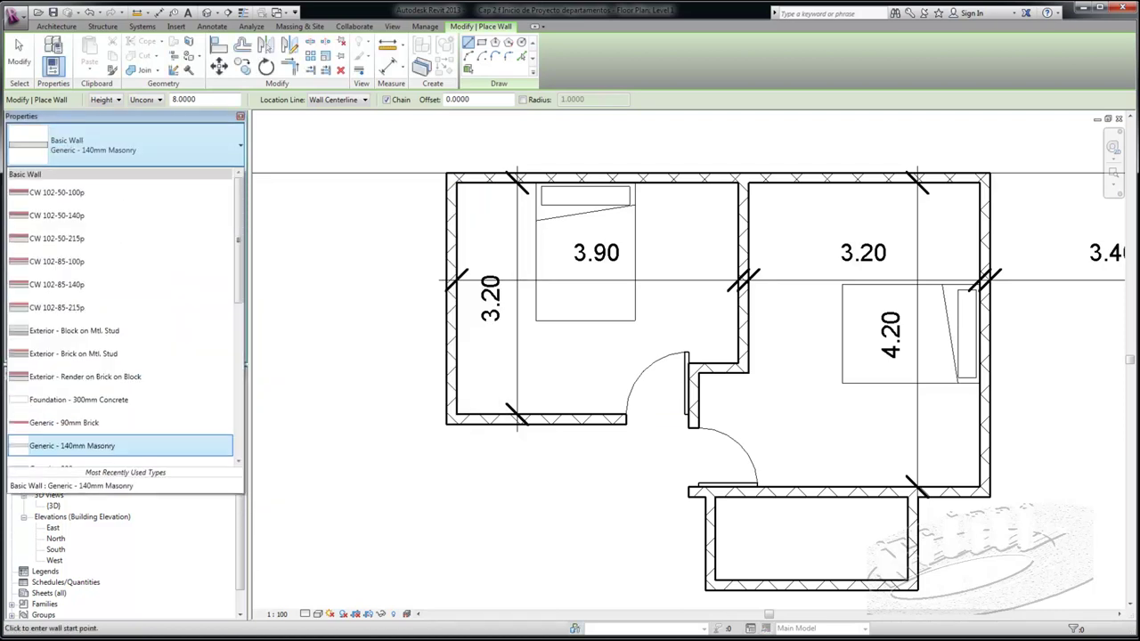
scroll(125, 312, down, 3)
scroll(125, 311, down, 3)
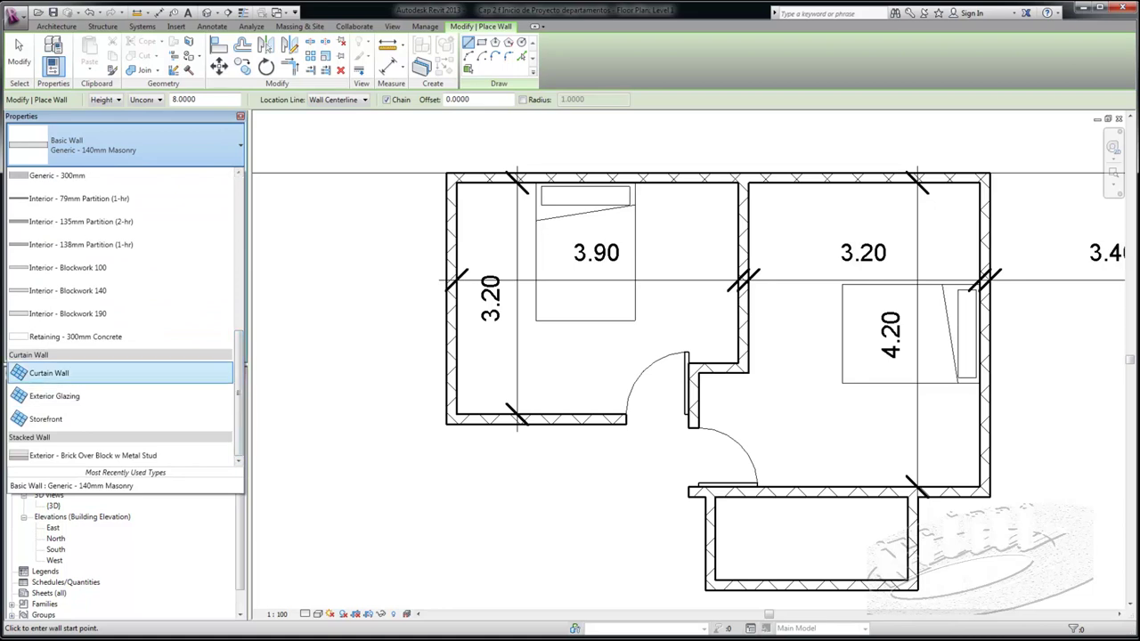
click(49, 374)
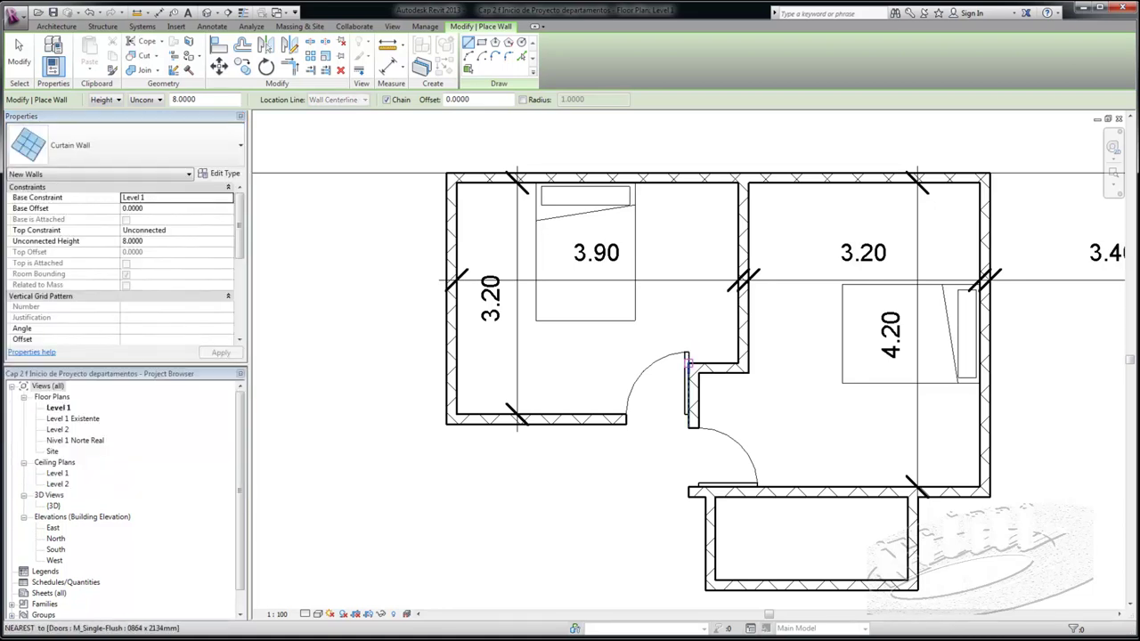
Step: Draw a vertical curtain wall from the corner beside the door up toward the top wall
scroll(693, 364, up, 5)
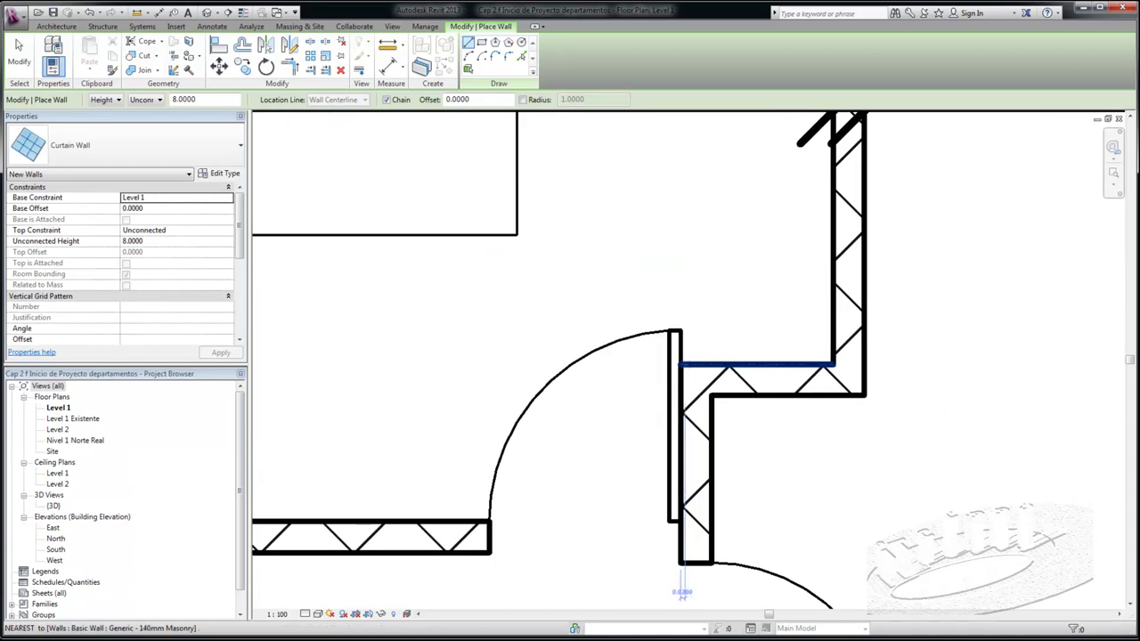
click(681, 365)
scroll(692, 314, down, 3)
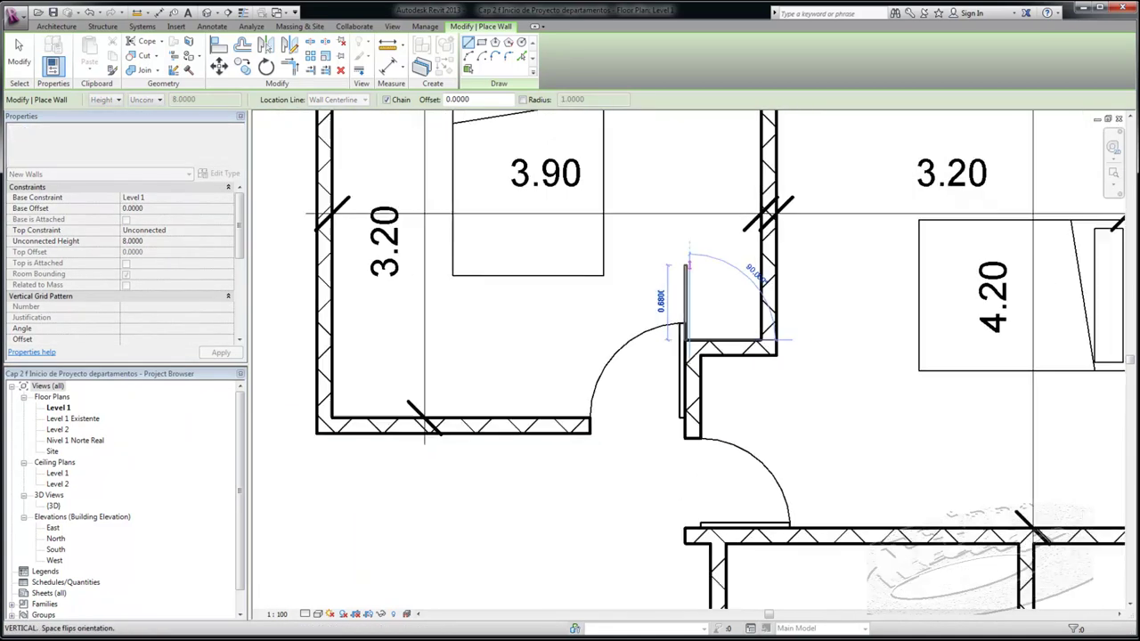
scroll(691, 183, down, 2)
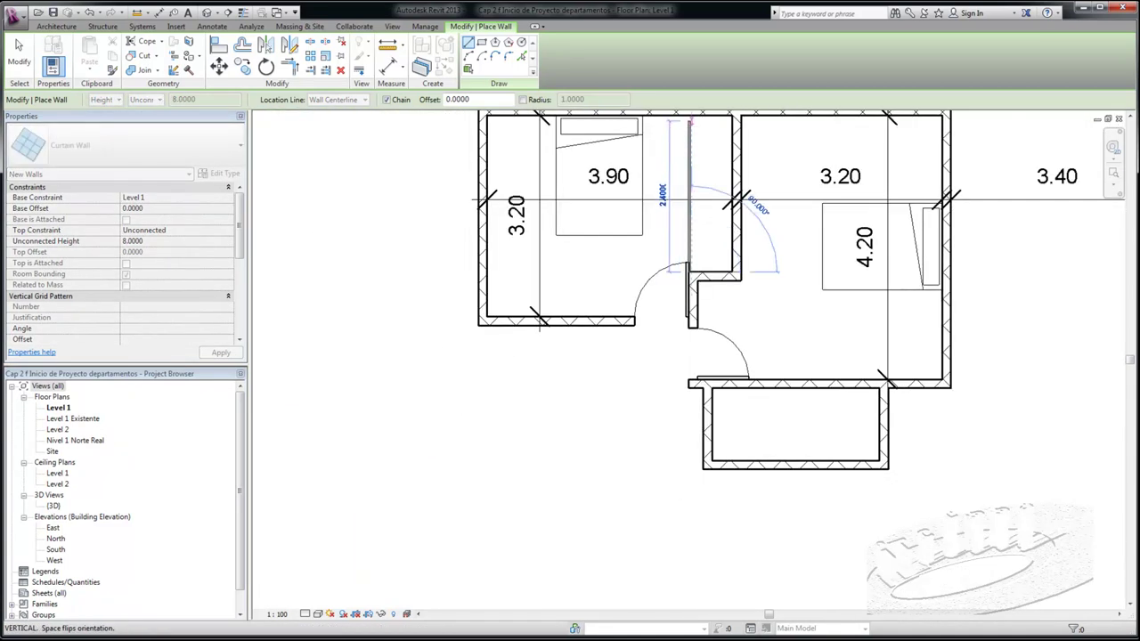
click(690, 117)
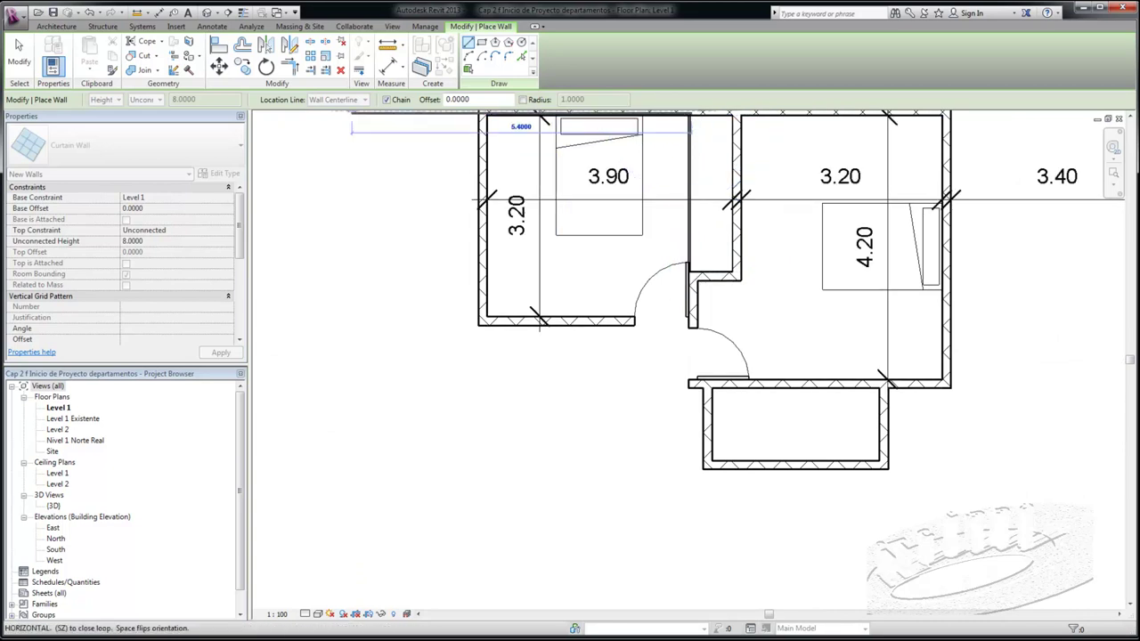
click(18, 54)
scroll(742, 202, up, 3)
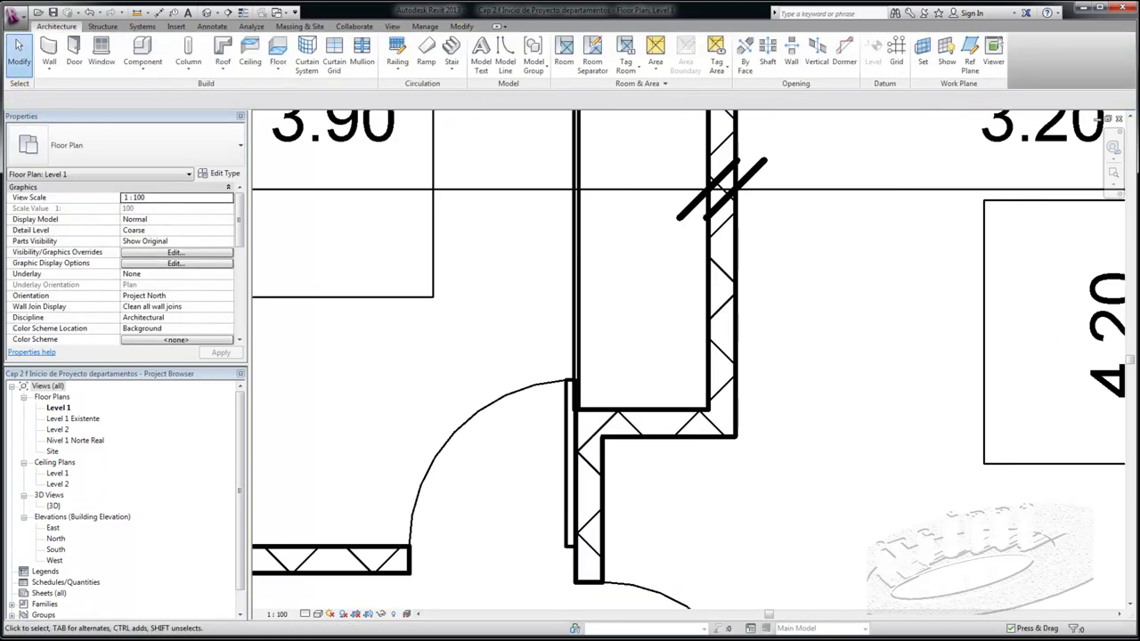
Step: Shorten the curtain wall from its bottom end, undoing an accidental sideways shift first
click(581, 267)
drag(642, 169, 651, 169)
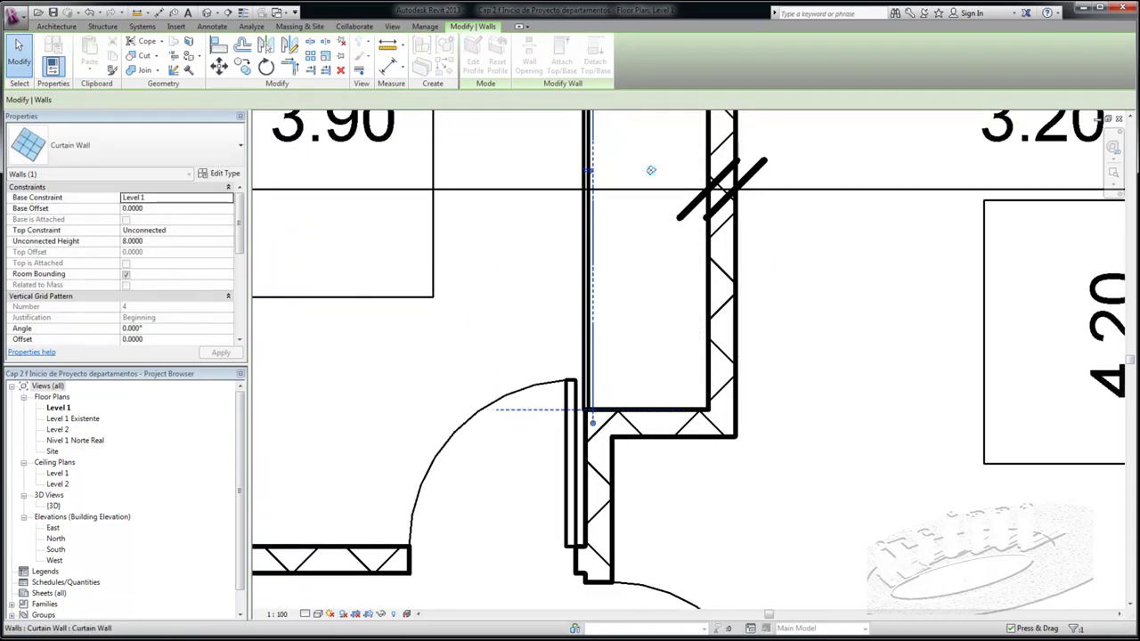
scroll(632, 184, down, 1)
scroll(587, 206, down, 1)
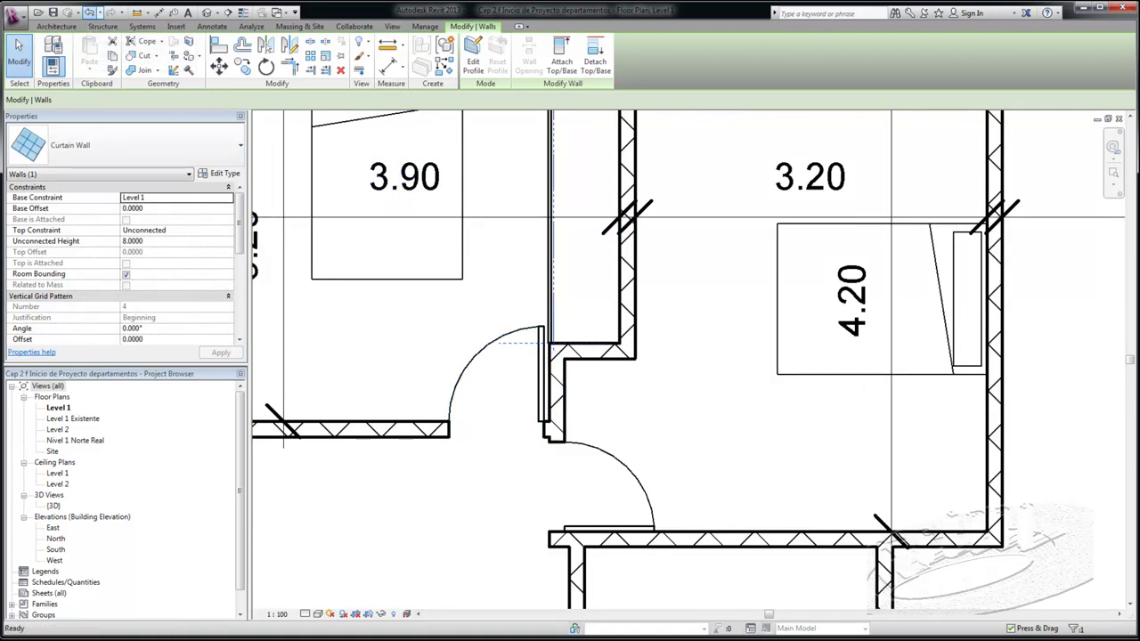
click(89, 11)
click(641, 170)
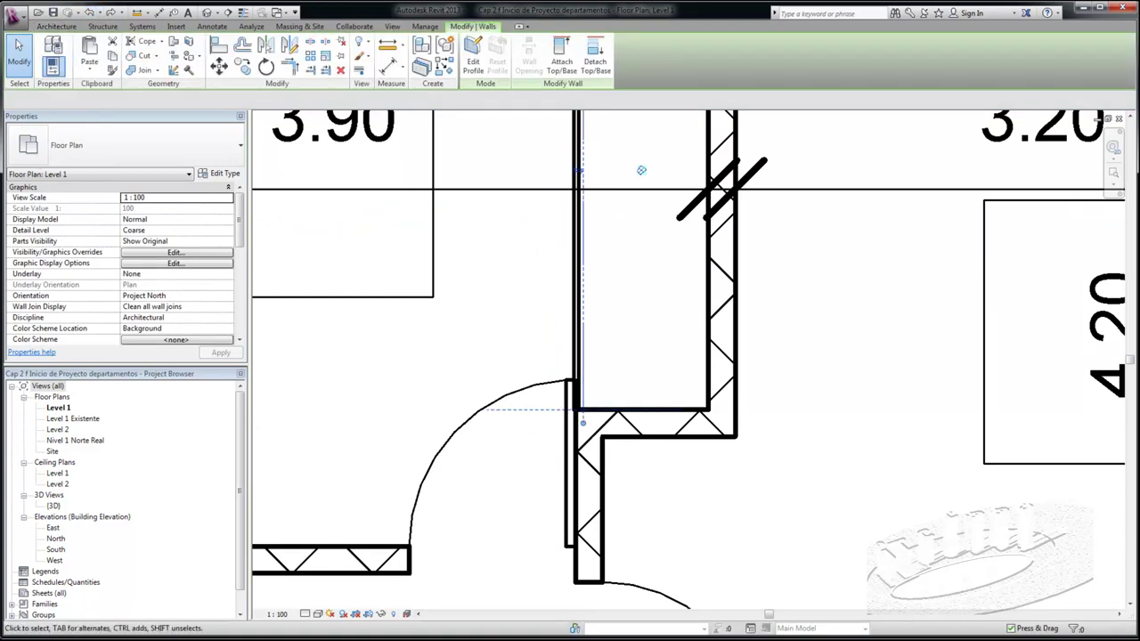
drag(583, 422, 580, 340)
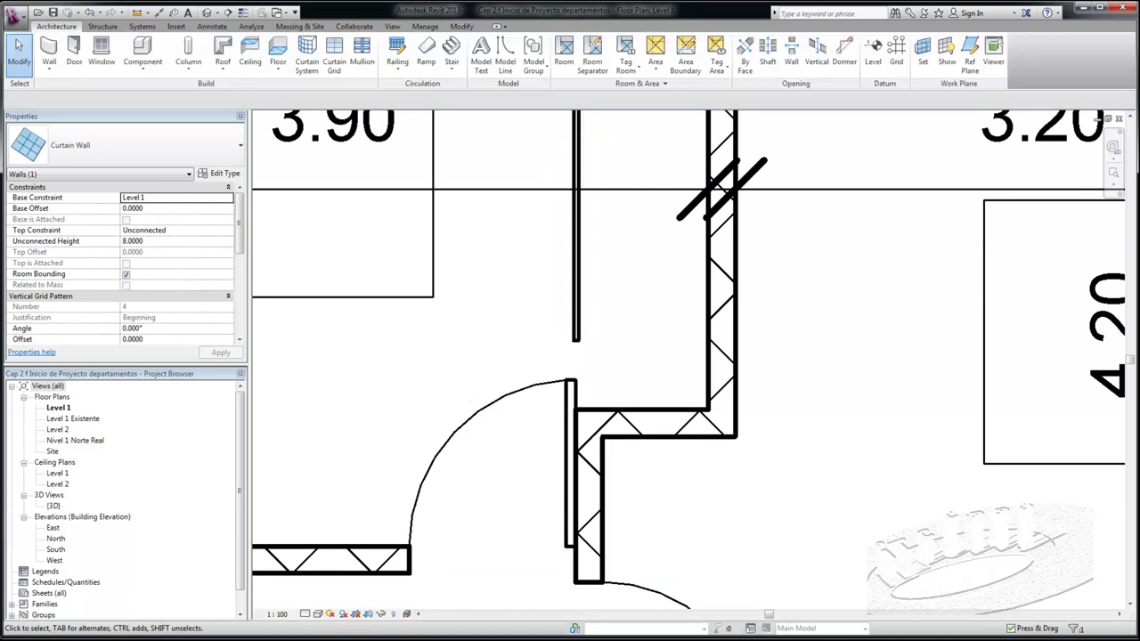
click(632, 116)
Step: Change the curtain wall's distance to the neighbouring wall from 0.6500 to 0.60
click(579, 268)
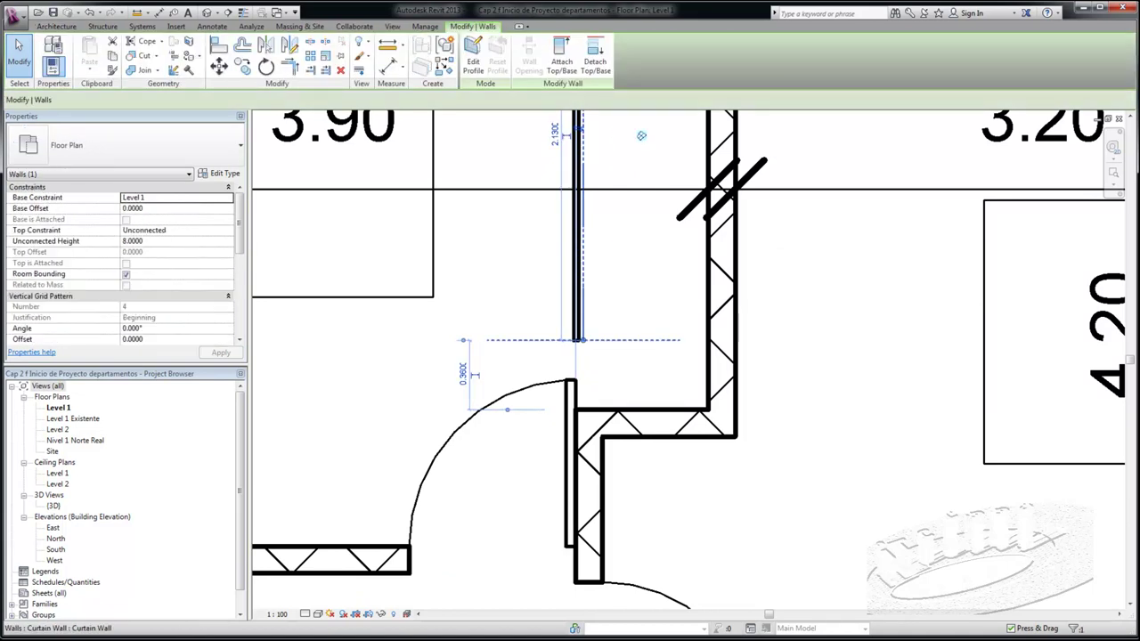
scroll(588, 339, down, 3)
scroll(590, 534, down, 2)
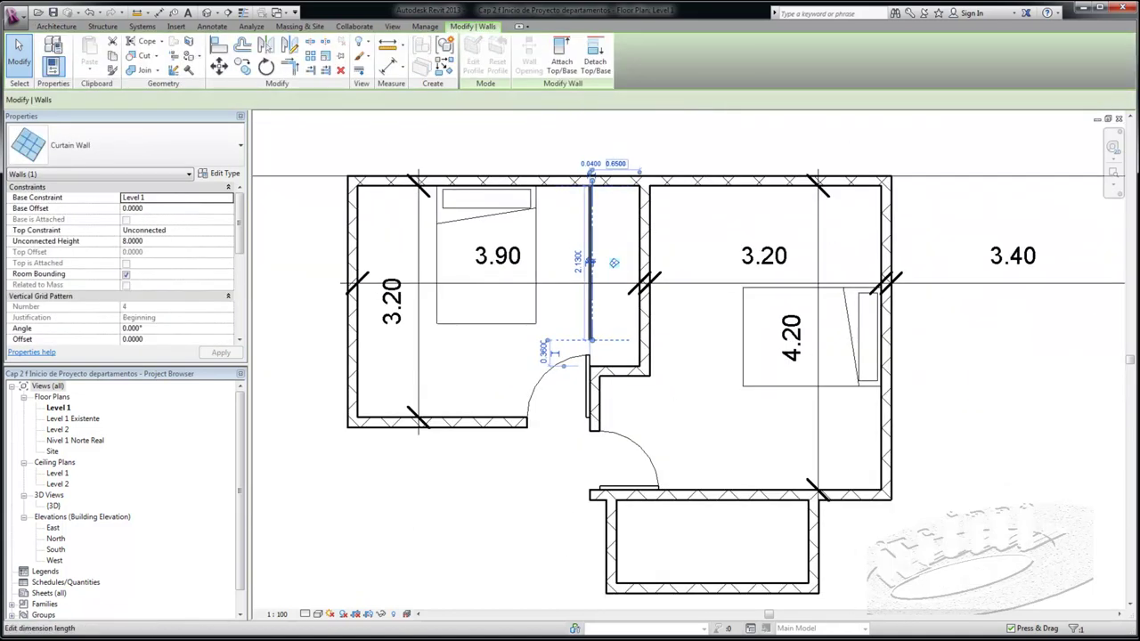
scroll(630, 300, up, 3)
scroll(623, 178, up, 1)
scroll(624, 178, up, 1)
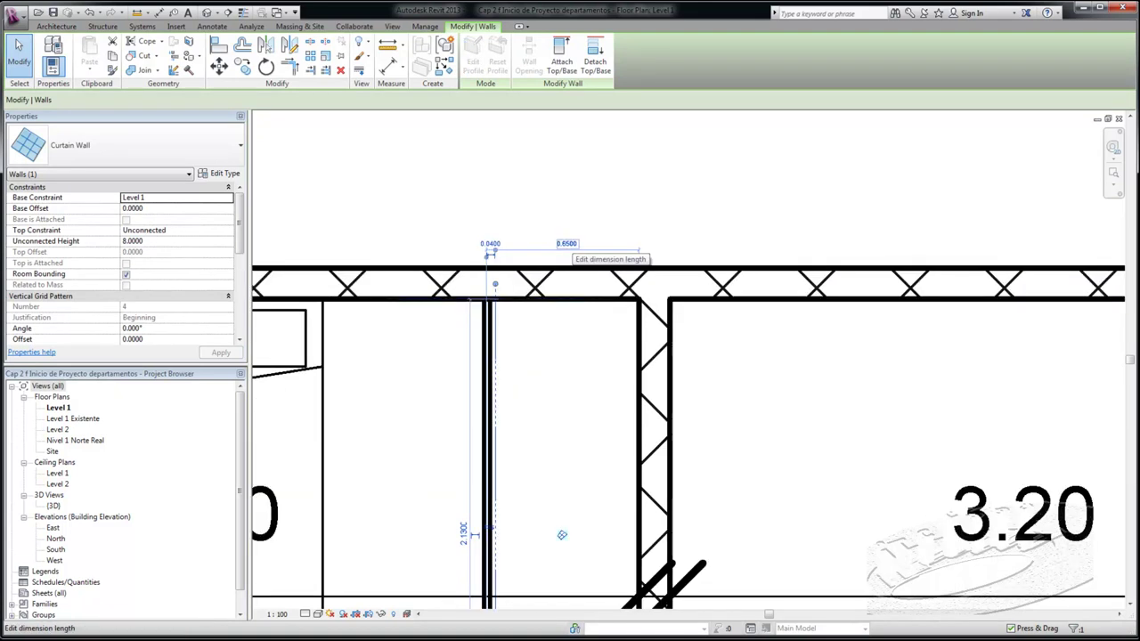
click(554, 240)
text(.)
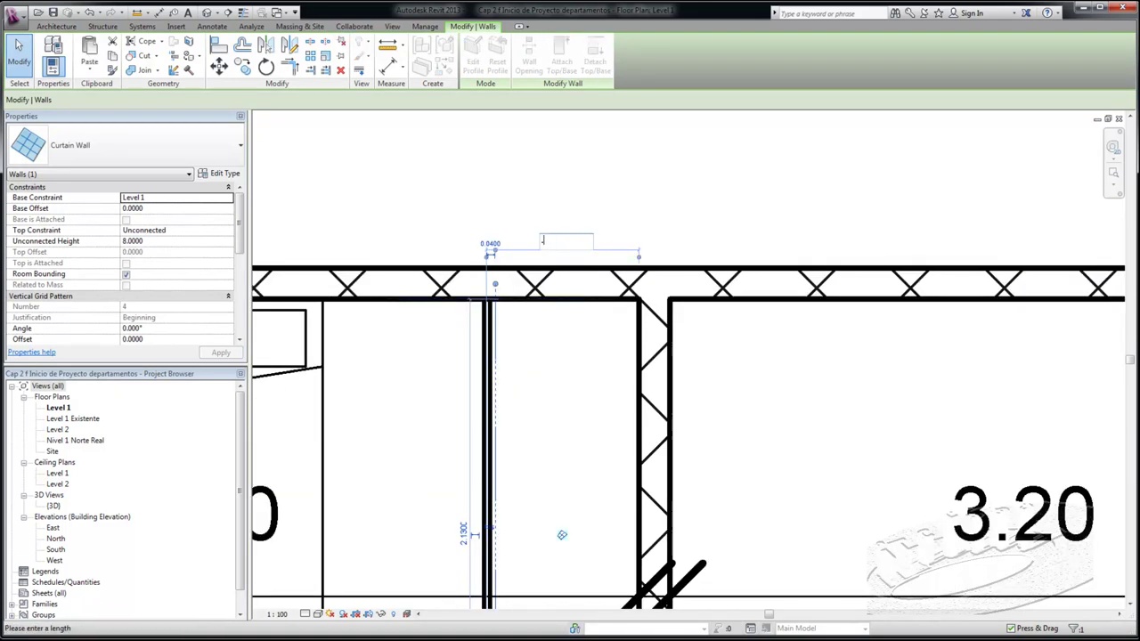
key(Return)
Step: Extend the curtain wall's bottom end down to the masonry wall by the door
scroll(574, 535, down, 1)
scroll(570, 303, down, 1)
scroll(588, 238, up, 2)
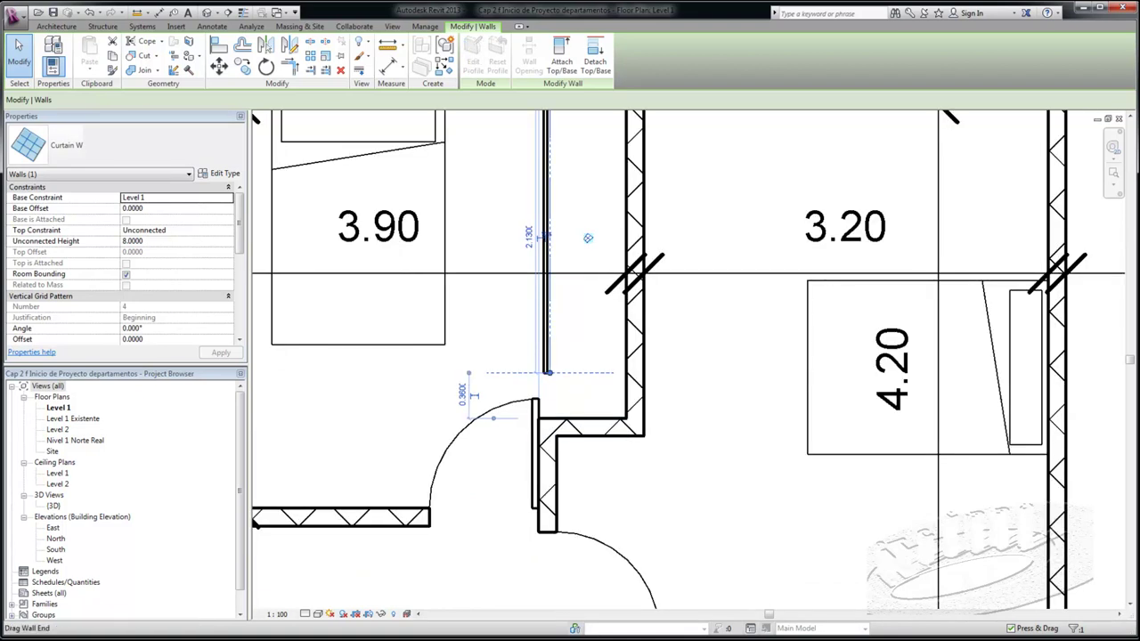
drag(547, 373, 549, 419)
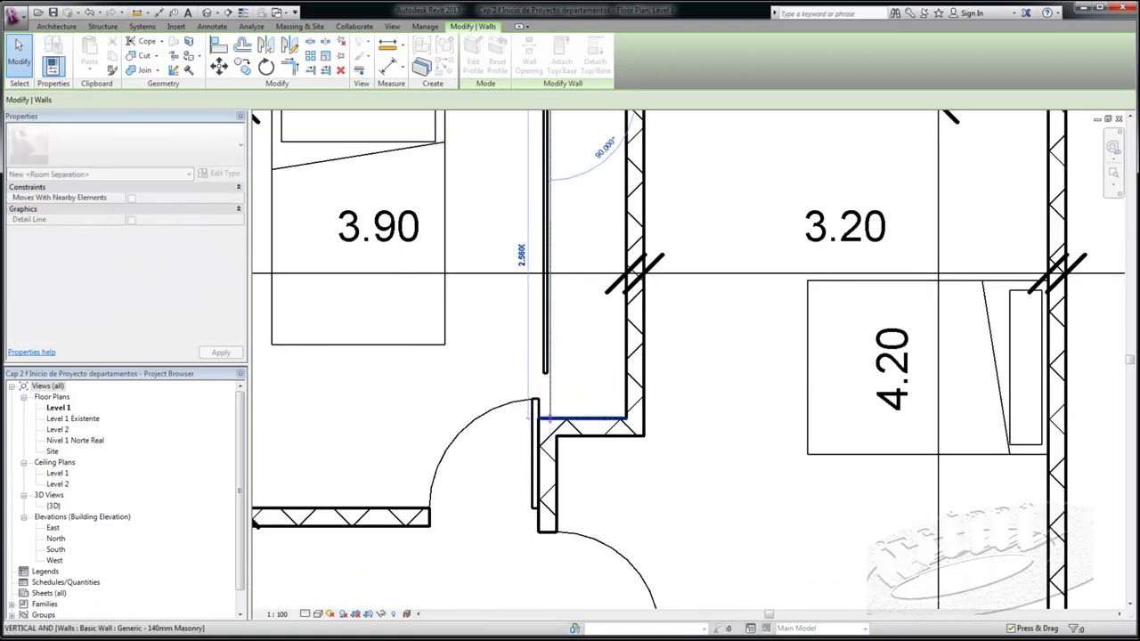
click(585, 257)
scroll(296, 605, down, 1)
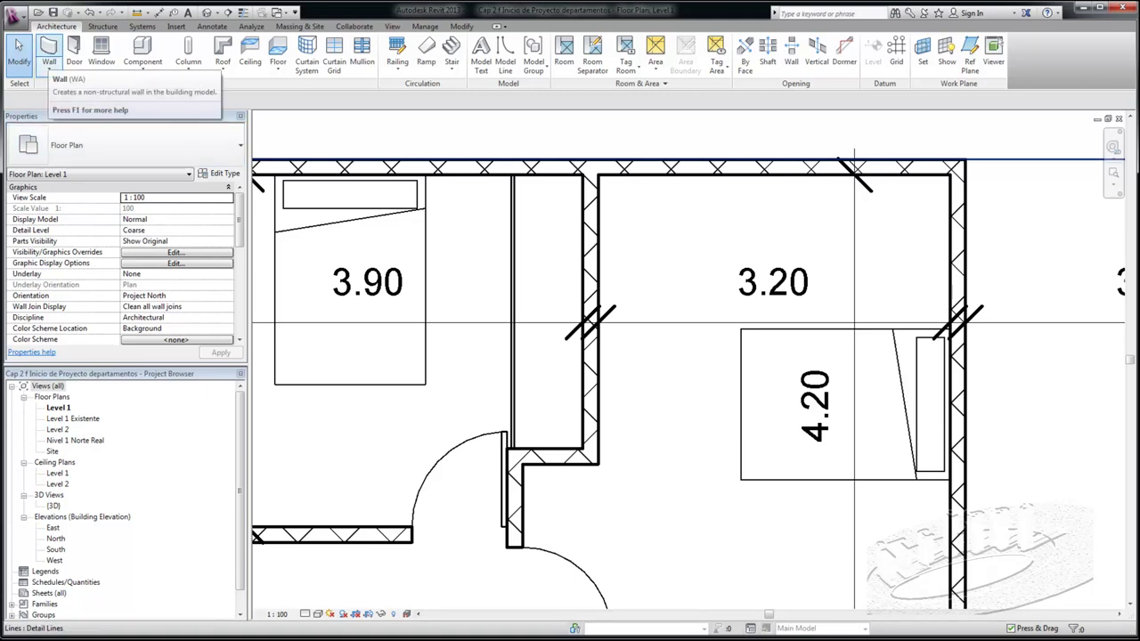
Step: Draw a 3.20-long horizontal curtain wall 0.65 below the top wall, across to the right wall
click(49, 51)
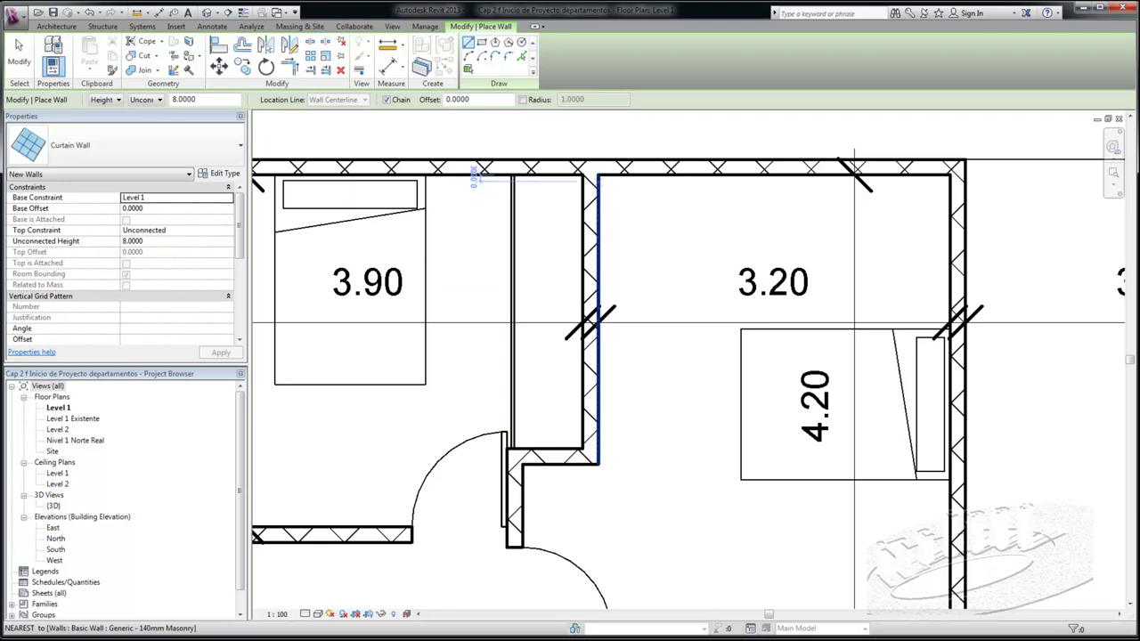
click(599, 174)
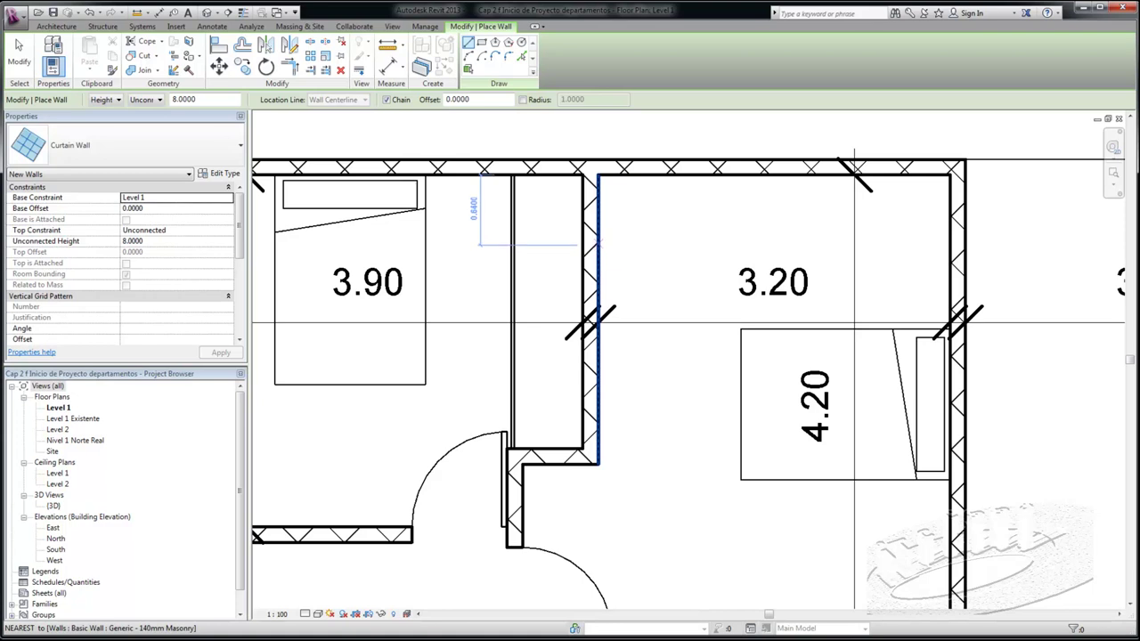
key(Escape)
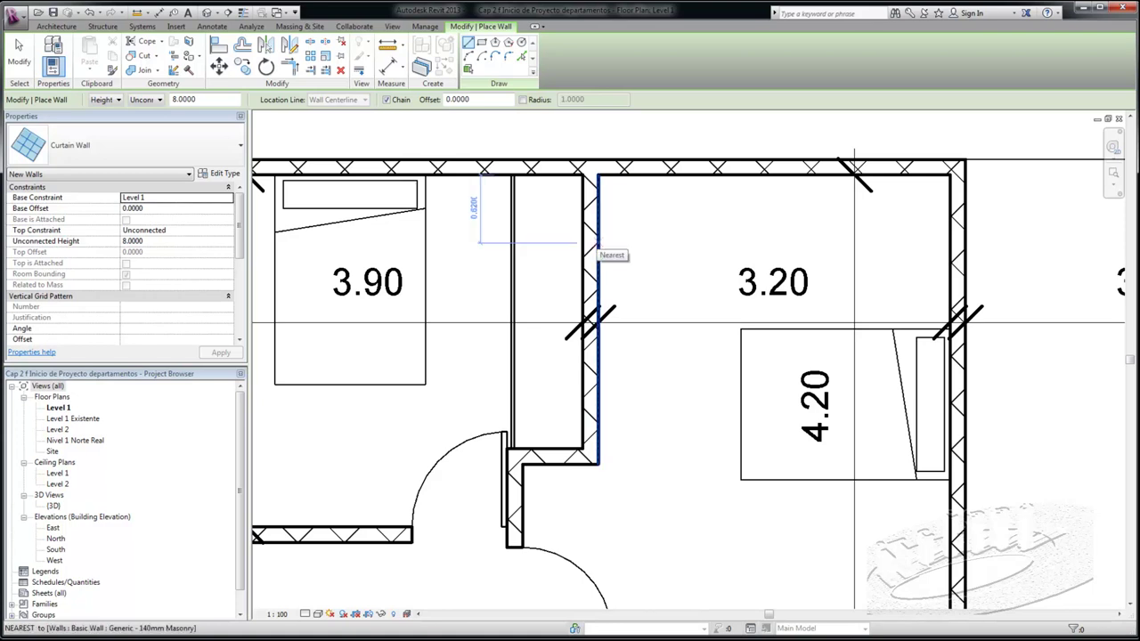
text(65)
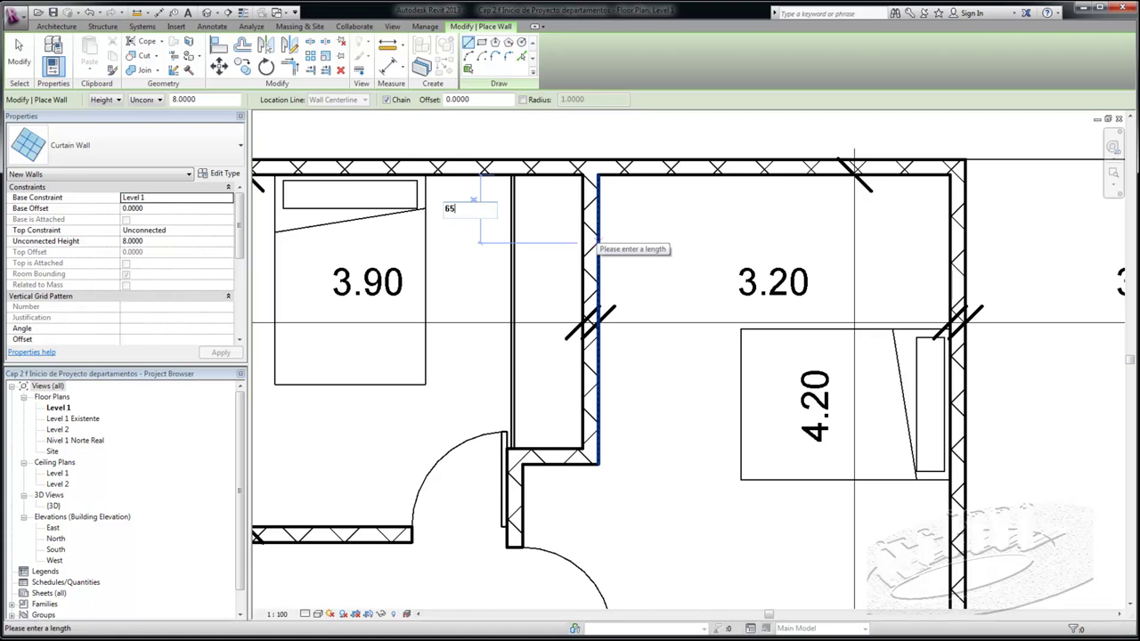
key(BackSpace)
key(BackSpace)
text(.65)
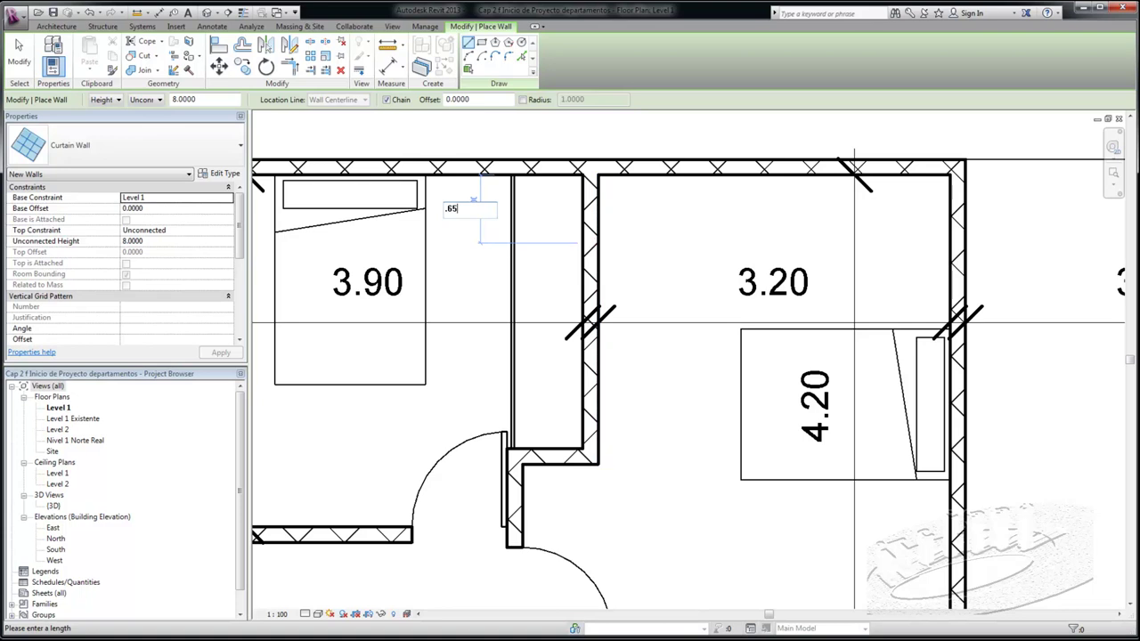
key(Return)
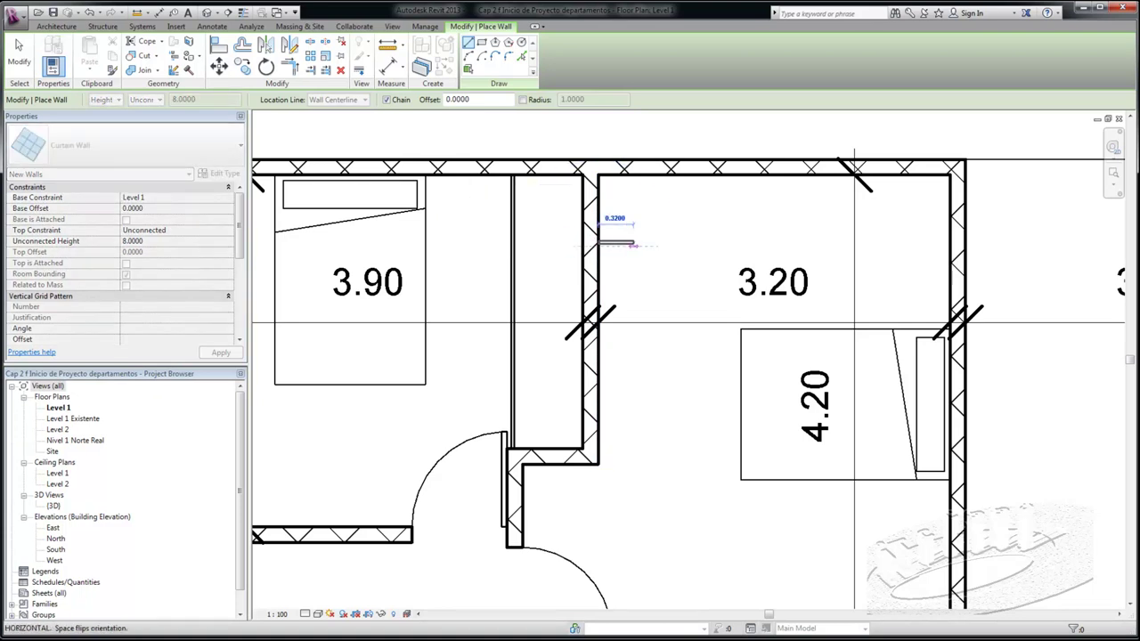
click(949, 249)
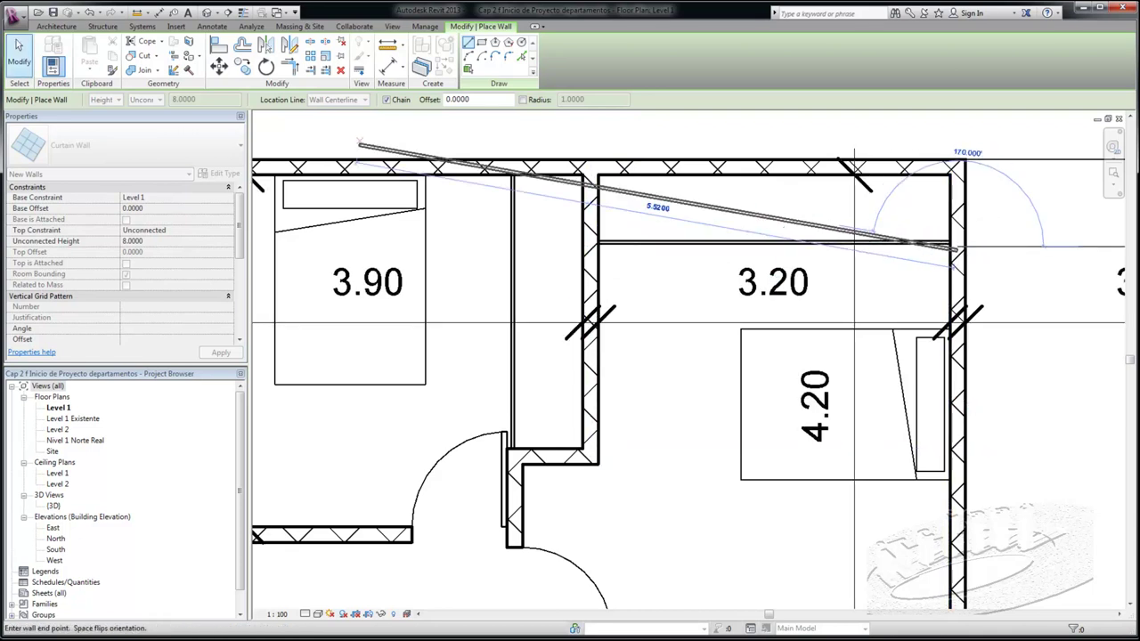
click(18, 55)
scroll(543, 265, down, 1)
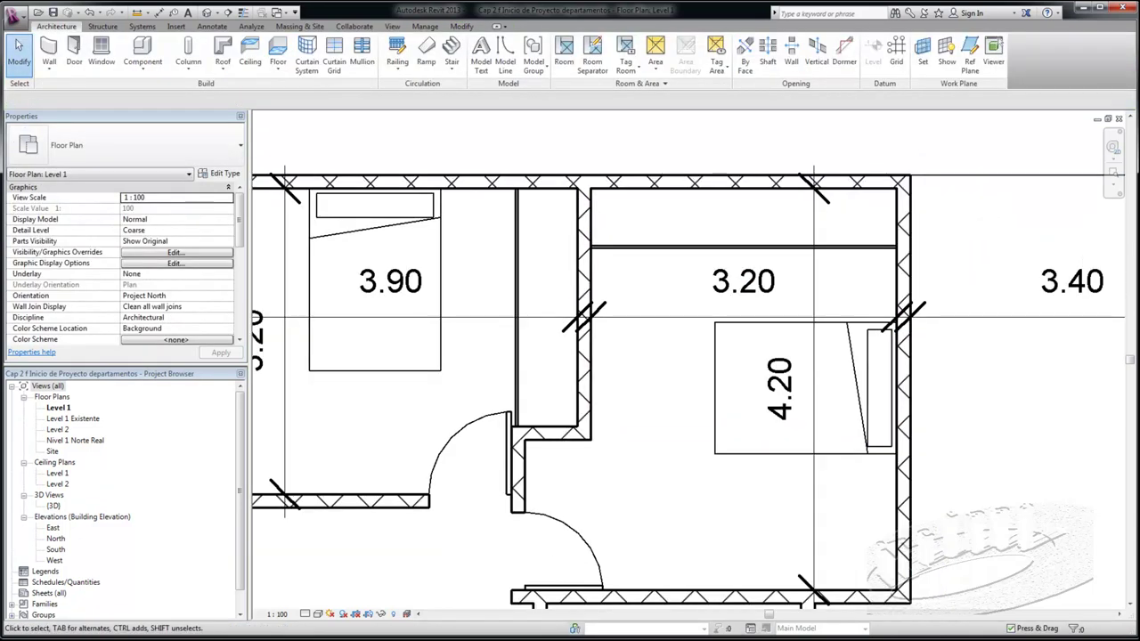
Step: Align the wall of the small lower room with the reference line above it
scroll(463, 234, down, 1)
scroll(464, 233, down, 1)
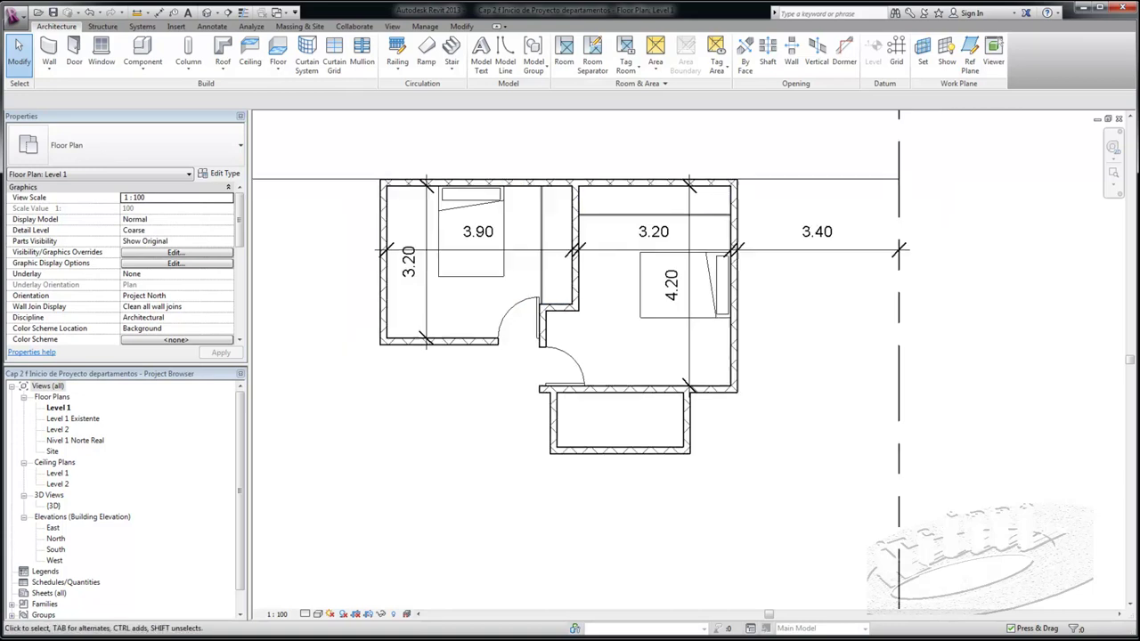
middle_drag(624, 356, 624, 310)
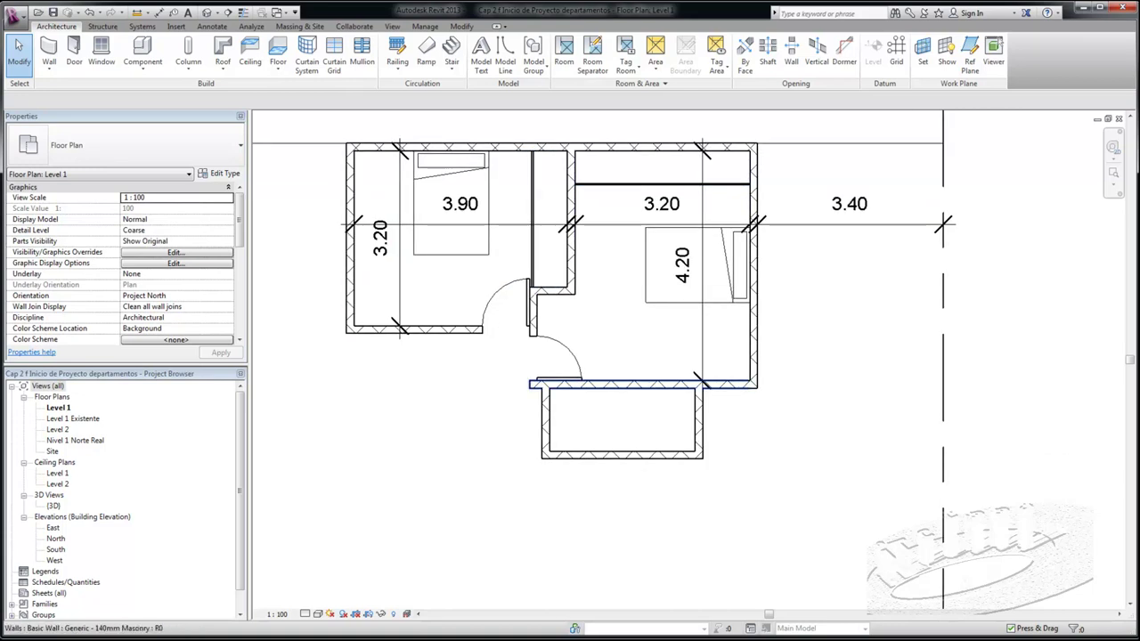
click(624, 384)
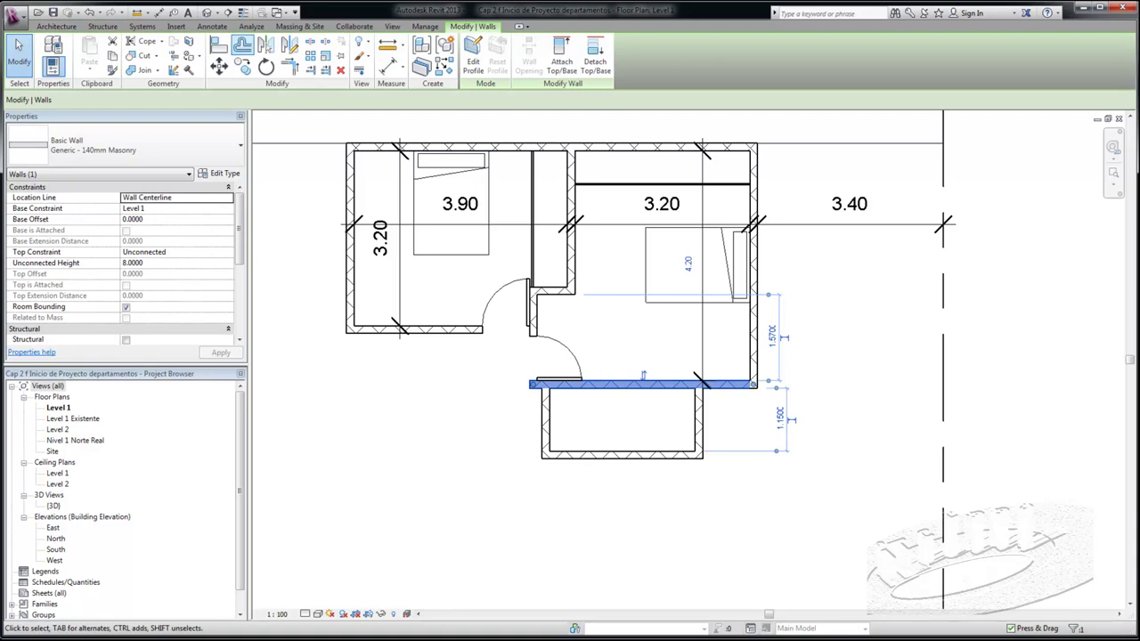
click(219, 47)
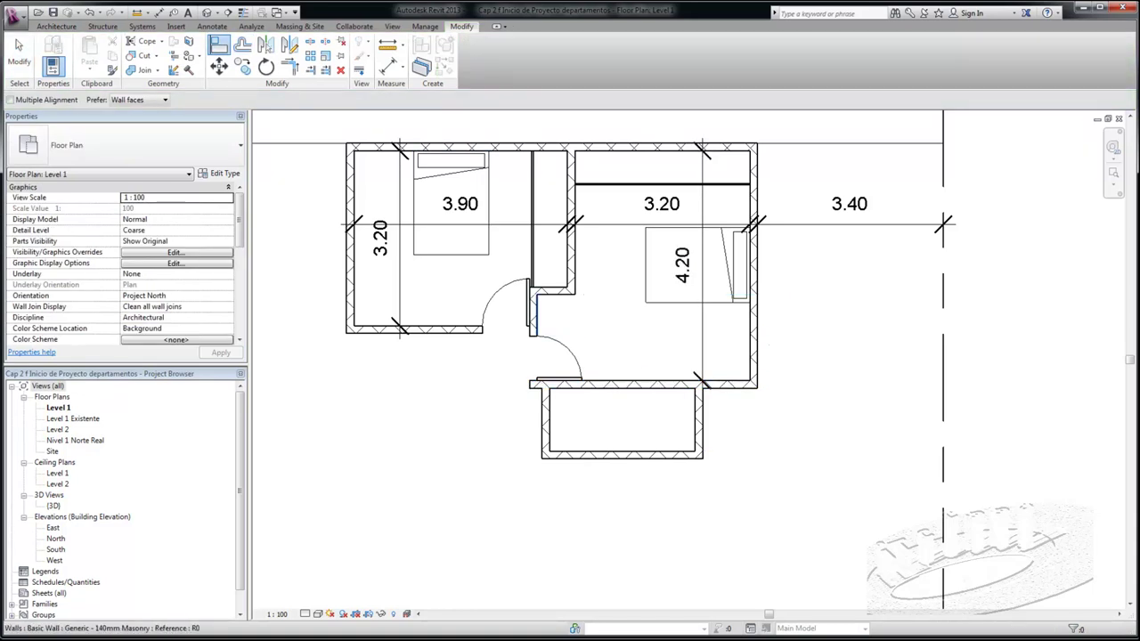
click(535, 312)
click(550, 401)
key(Escape)
key(Escape)
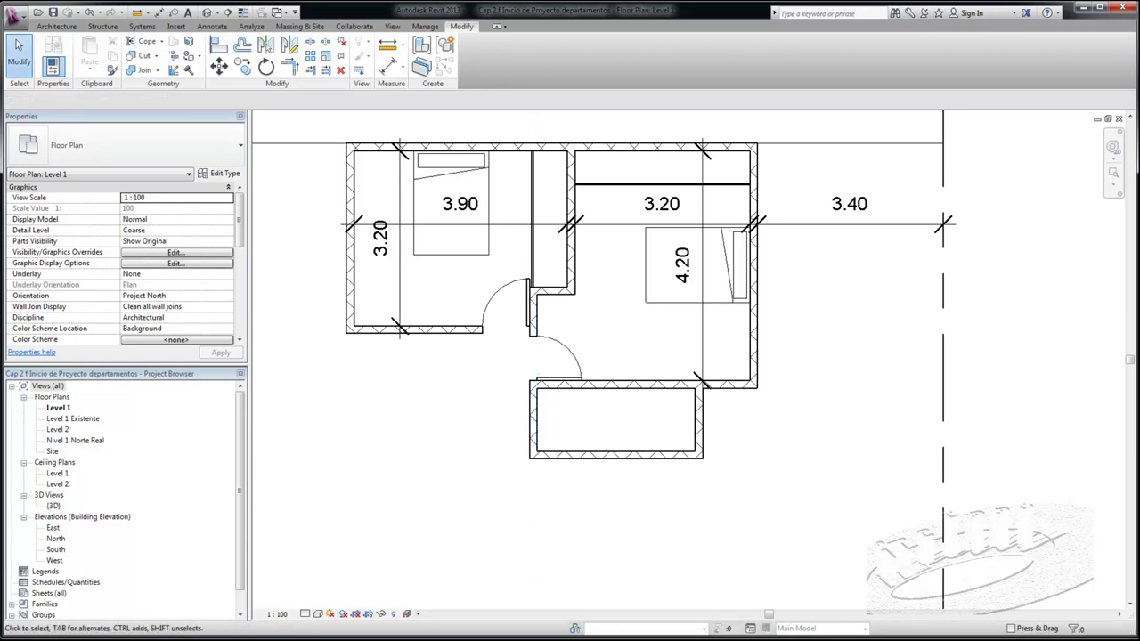
Step: Resize the small room's width from 2.8900 to 2.8 via its right wall
click(701, 419)
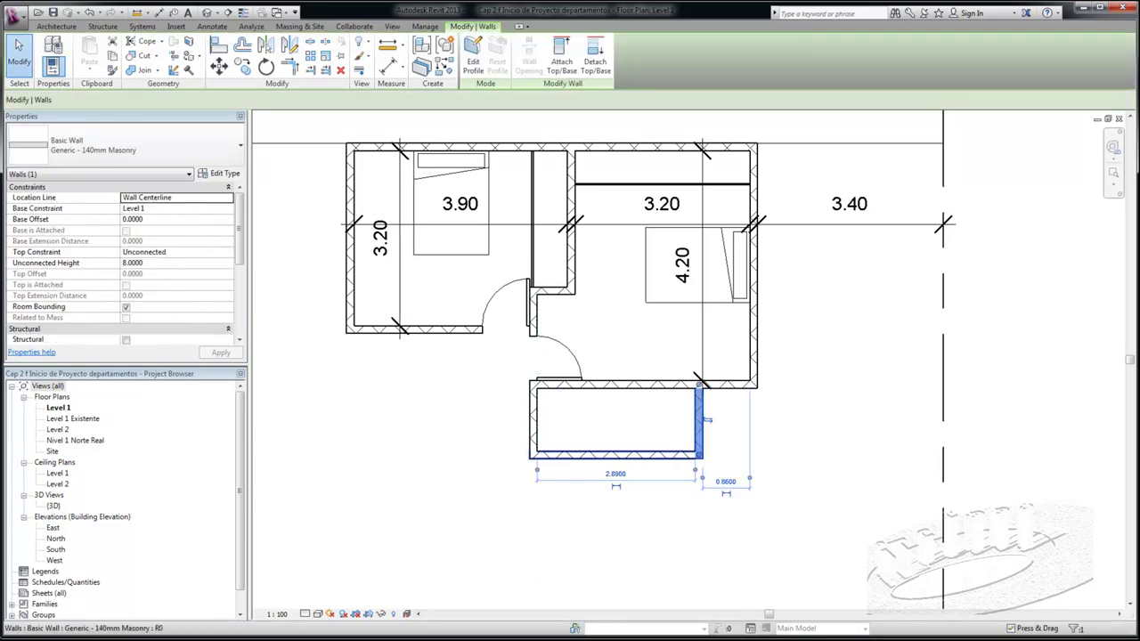
click(615, 475)
text(2.8)
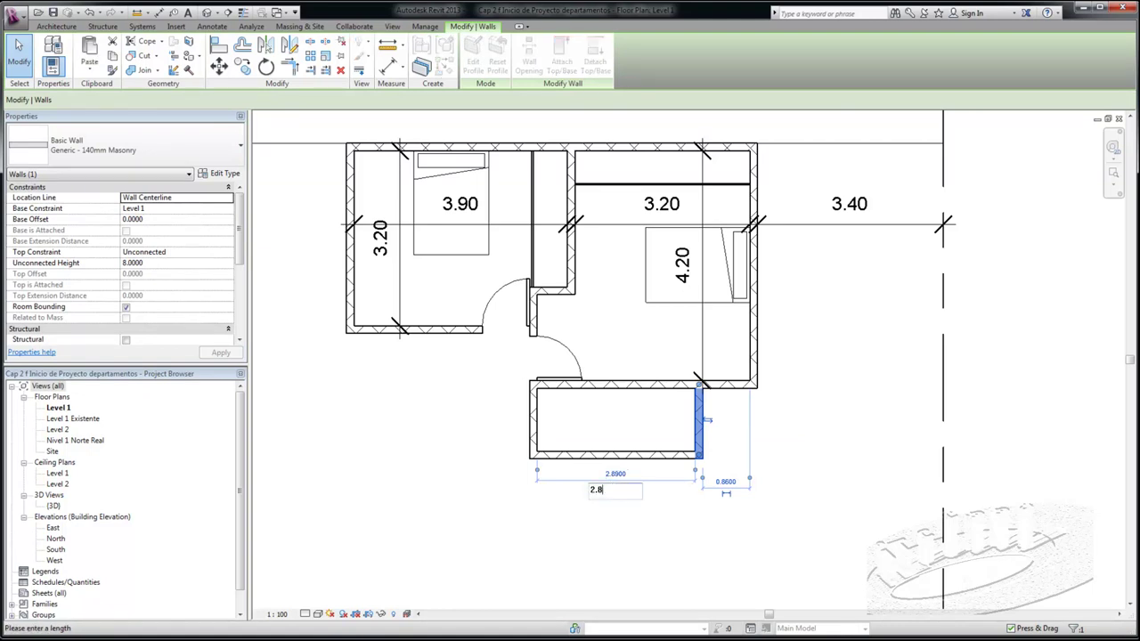
key(Return)
key(Escape)
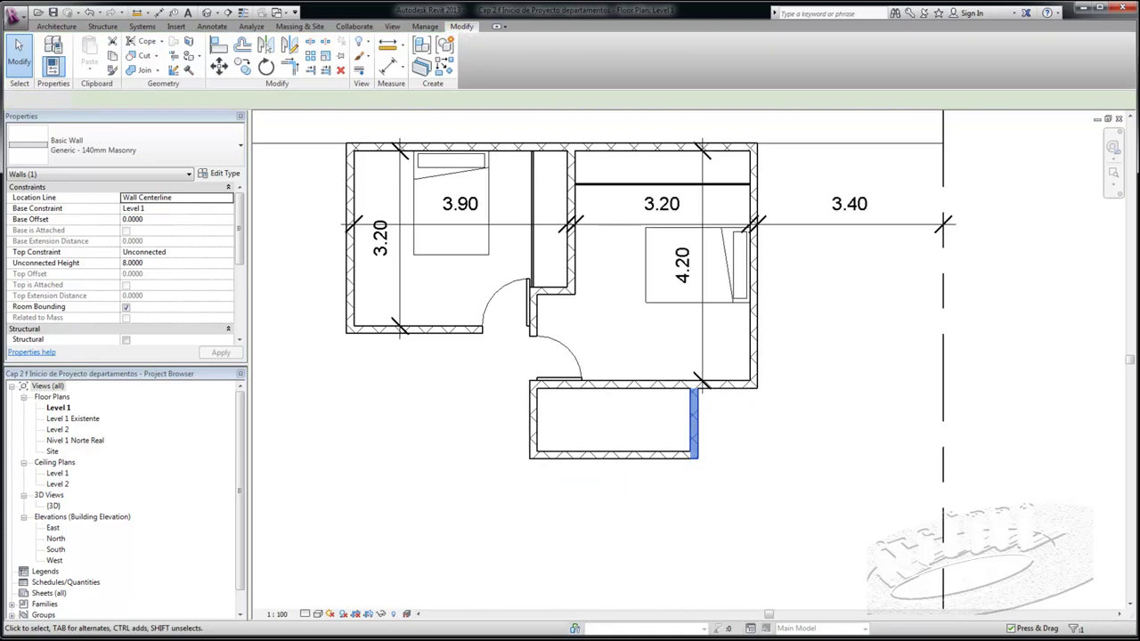
Step: Extend the small room's bottom wall leftward to 4.90 long
scroll(591, 265, down, 1)
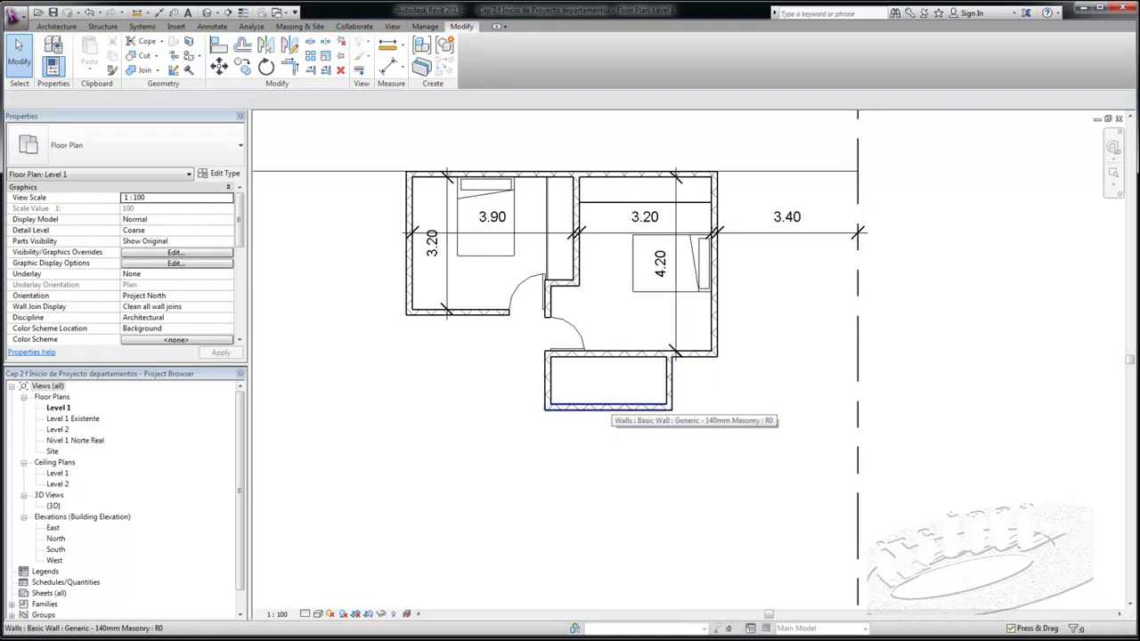
click(609, 408)
mouse_move(547, 407)
mouse_down()
mouse_move(449, 408)
mouse_move(467, 407)
mouse_up()
key(Escape)
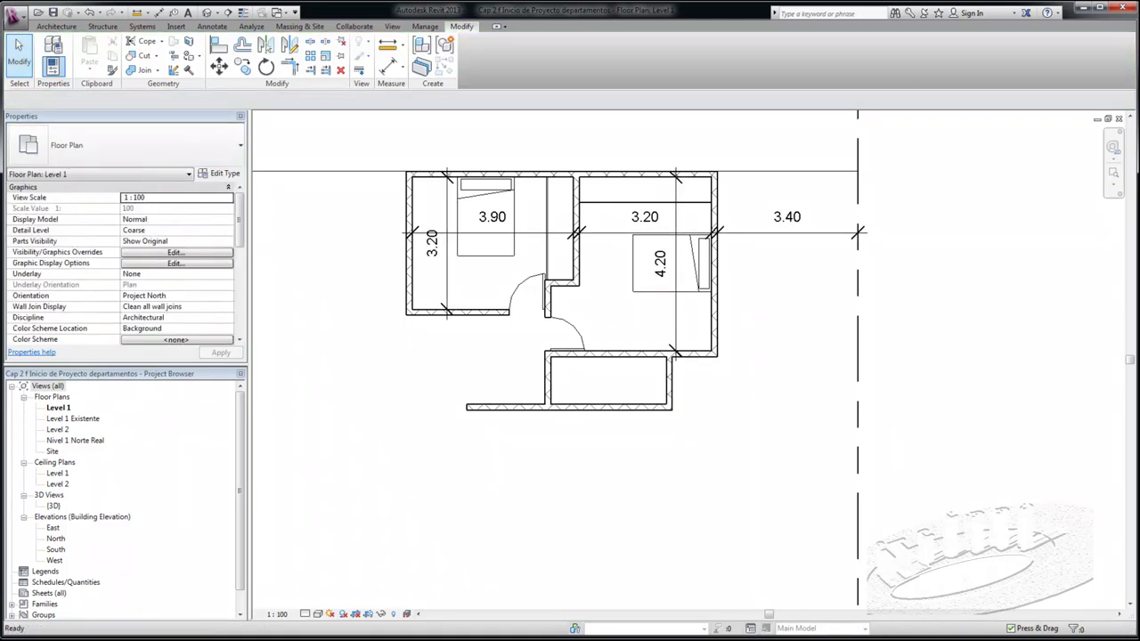
Step: Start the Wall tool with the Basic Wall Generic - 140mm Masonry type
click(56, 26)
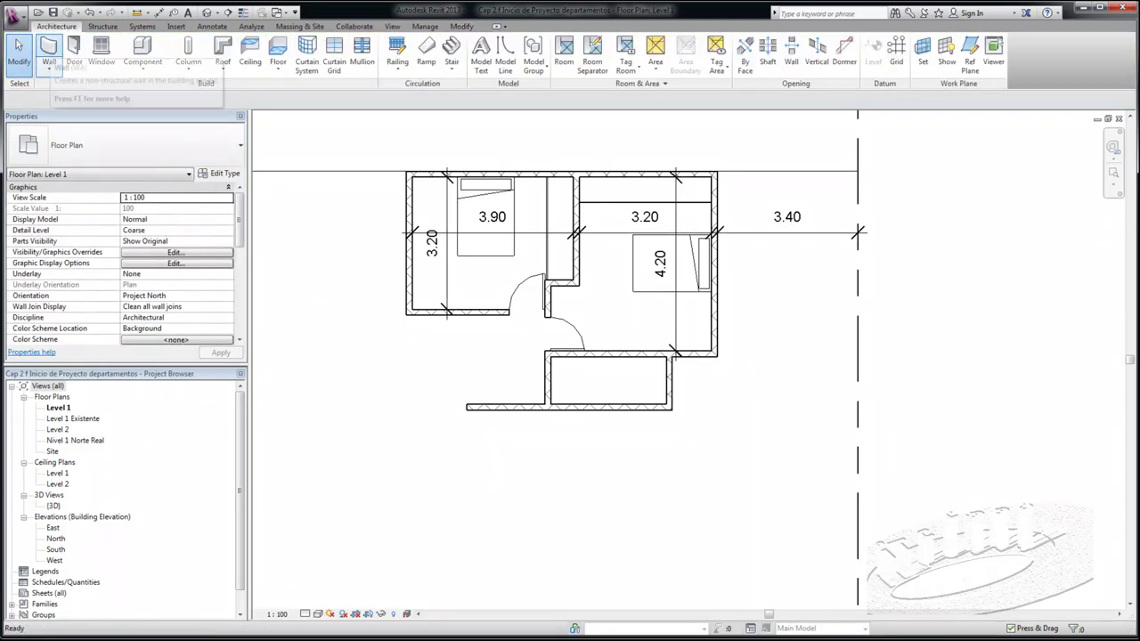
click(49, 53)
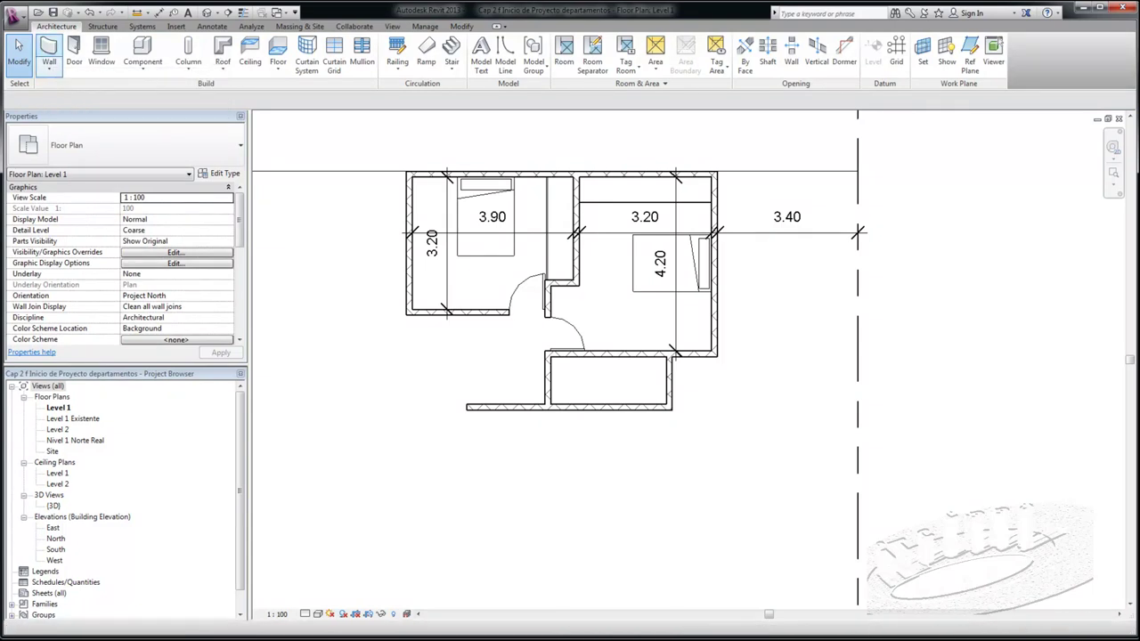
click(234, 145)
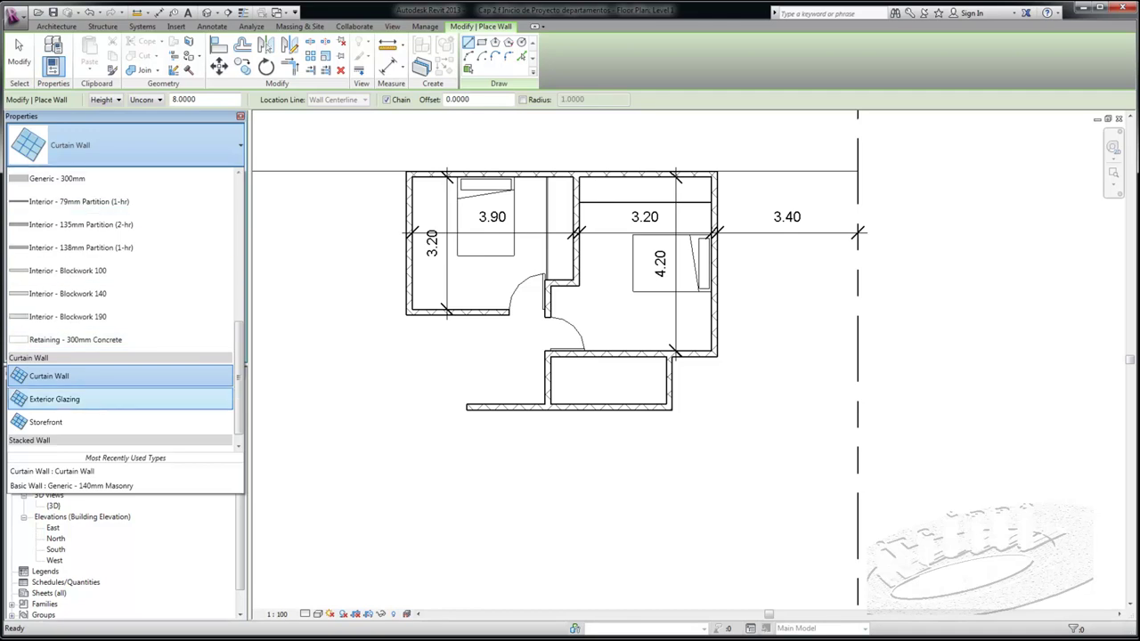
scroll(89, 441, down, 1)
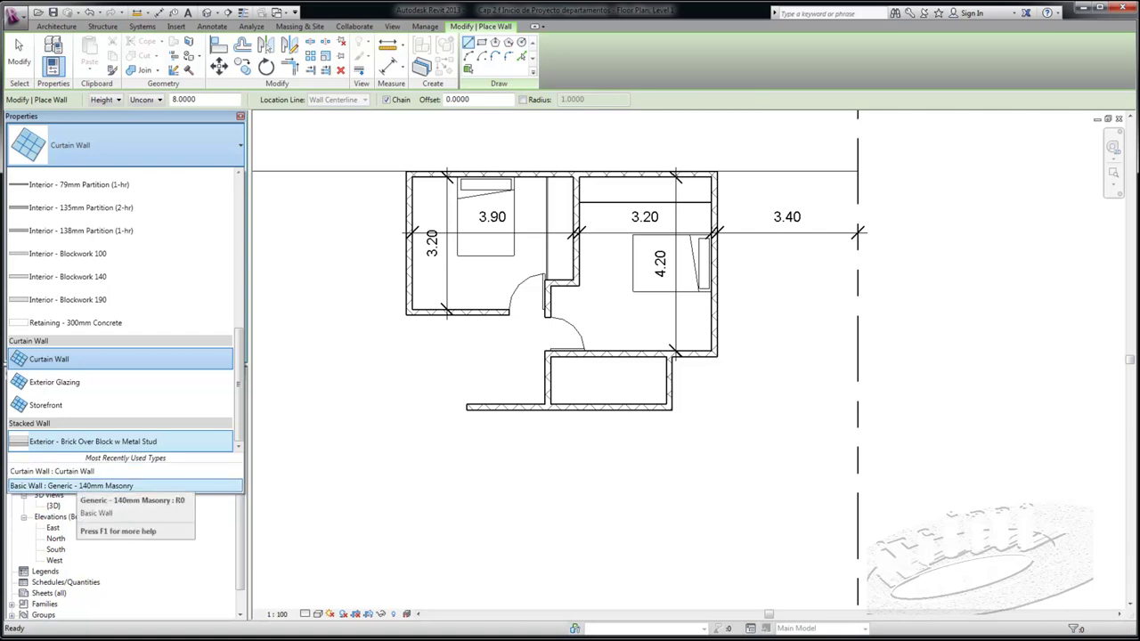
click(78, 485)
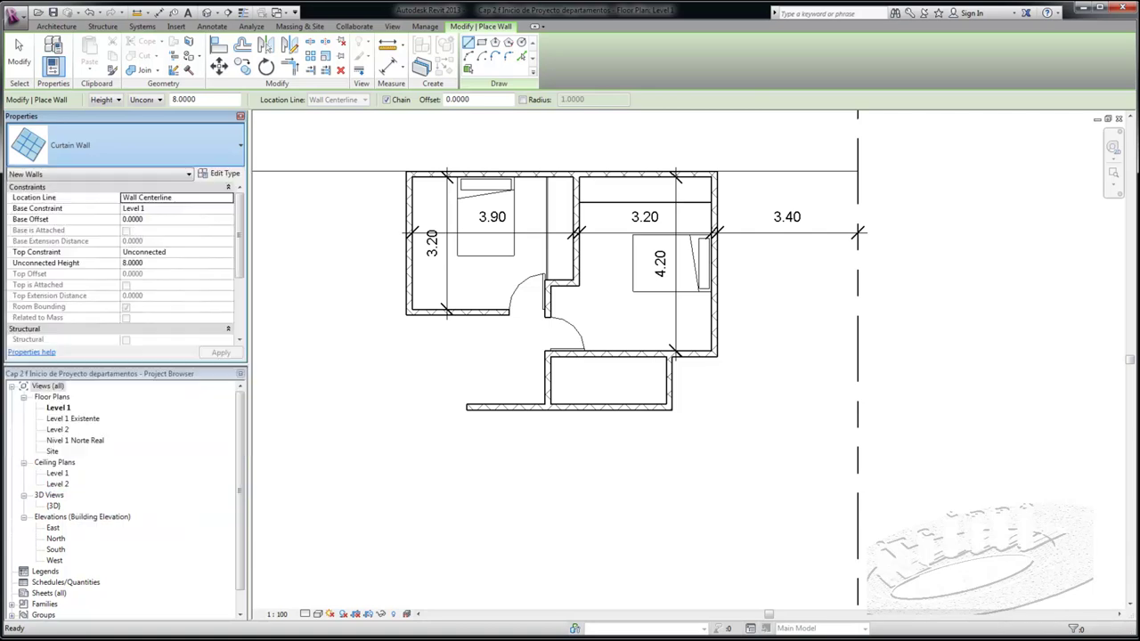
Step: Draw a large square masonry room below the extended wall
click(469, 408)
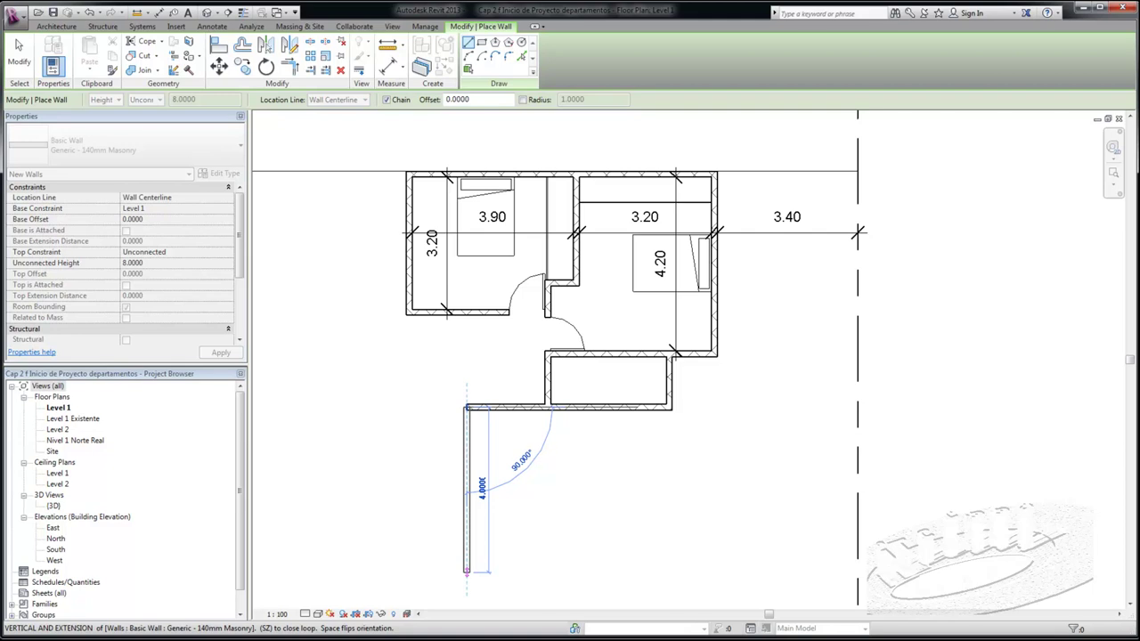
click(466, 575)
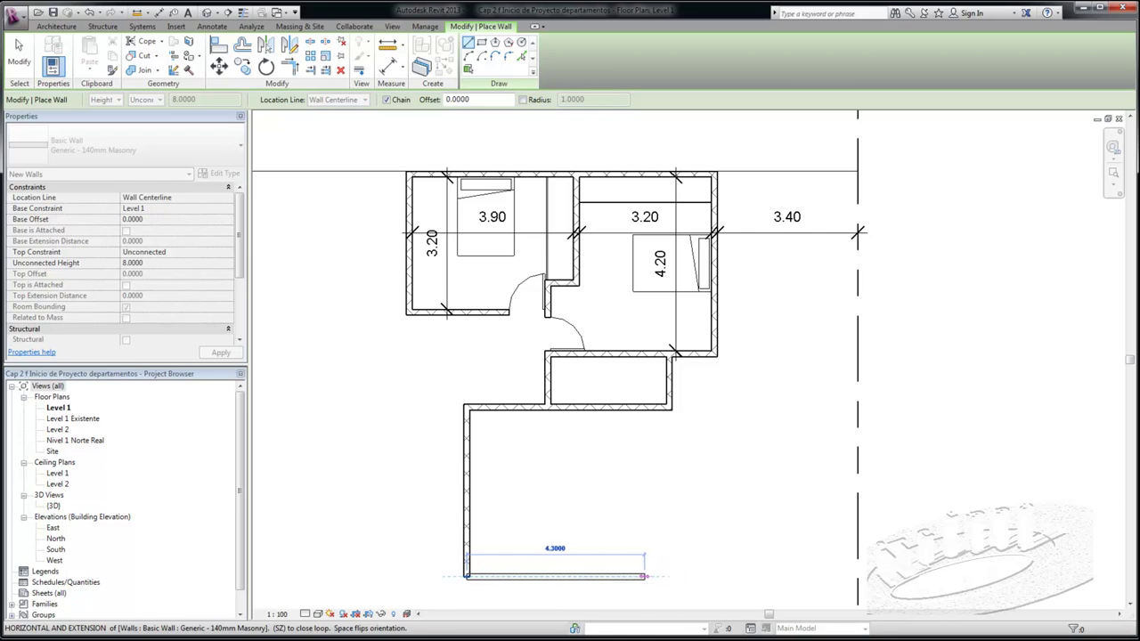
click(636, 576)
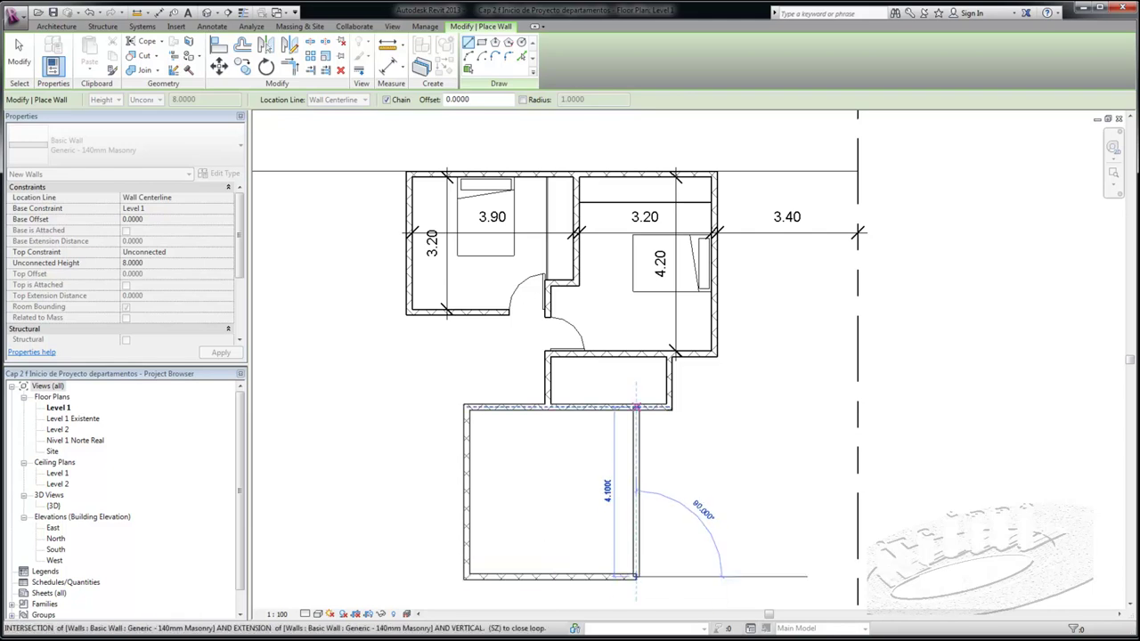
click(636, 410)
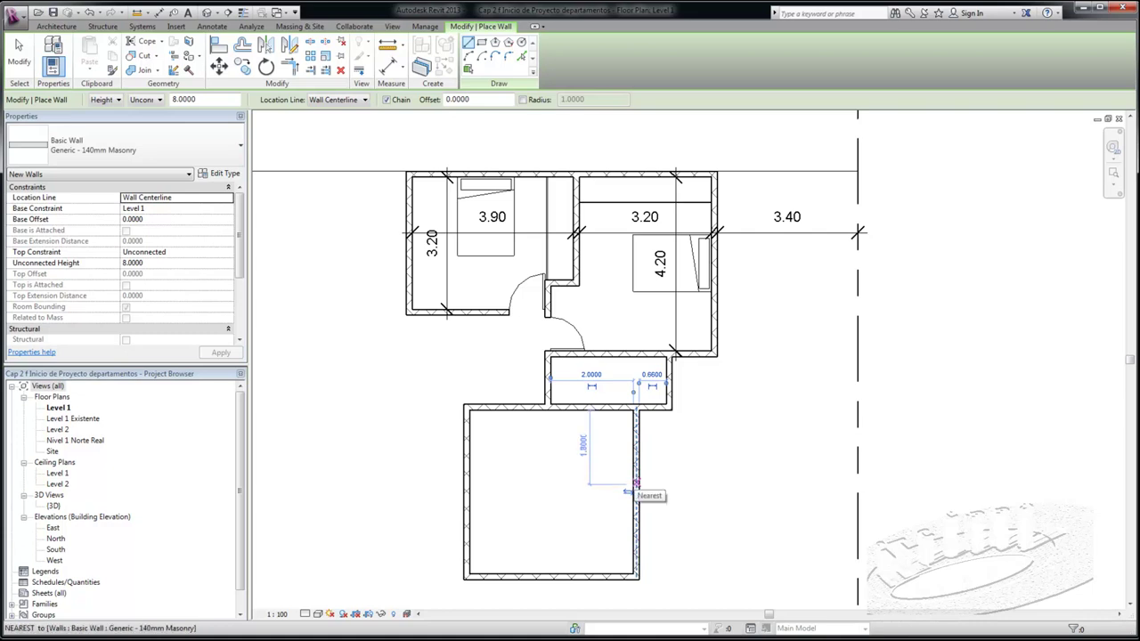
Step: Add chained partition walls of 2.8 and 1.4 forming a narrow room on the right
text(2.8)
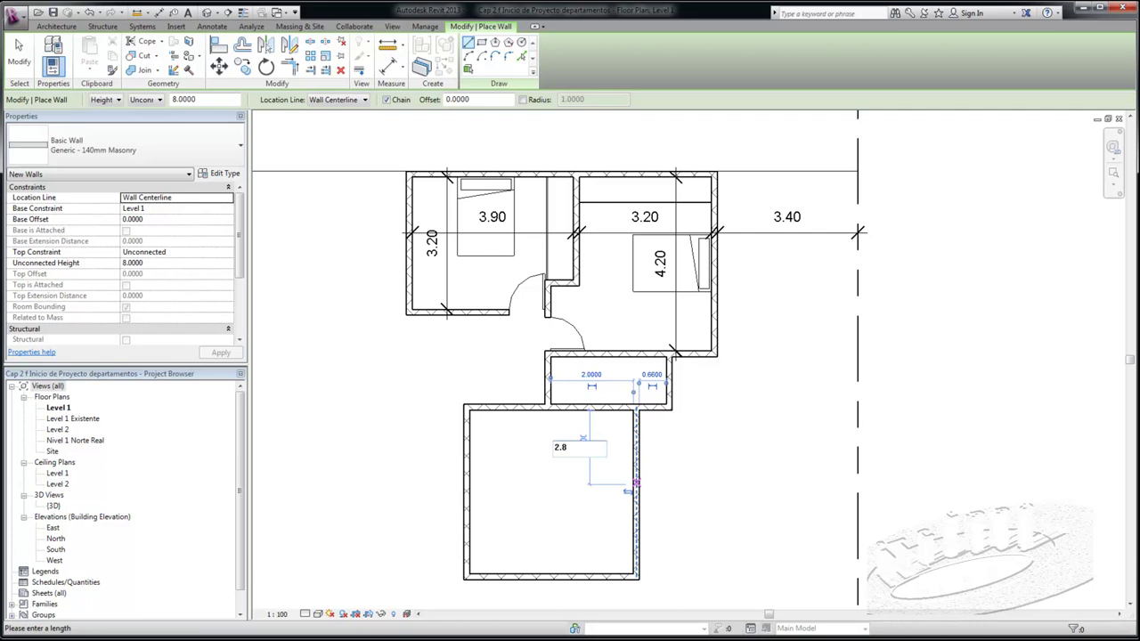
key(Return)
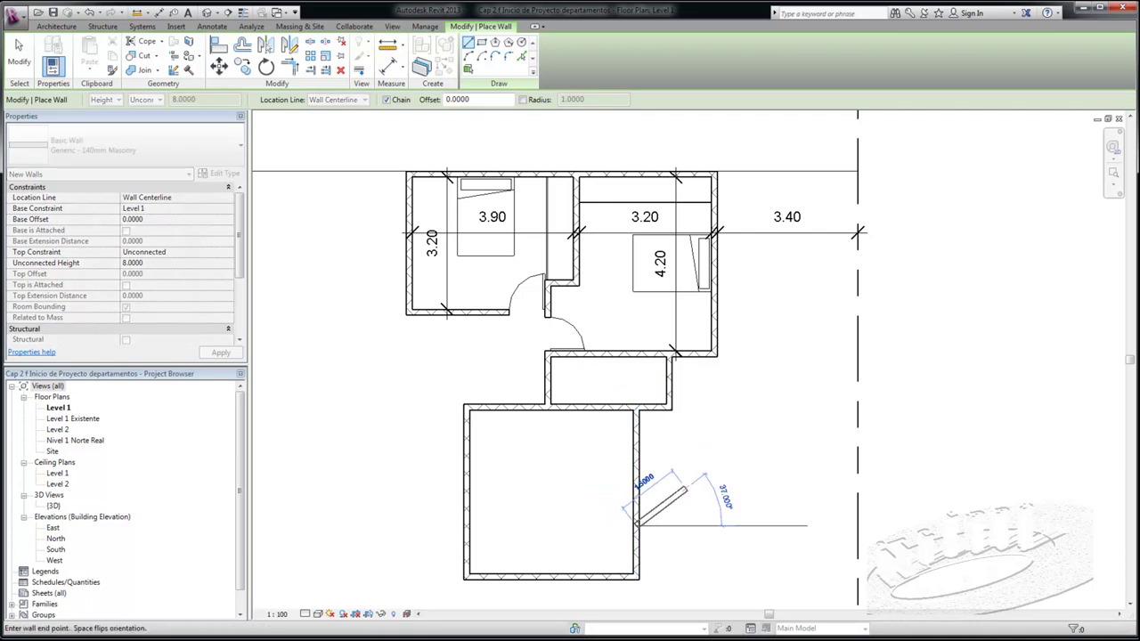
text(1.4)
key(Return)
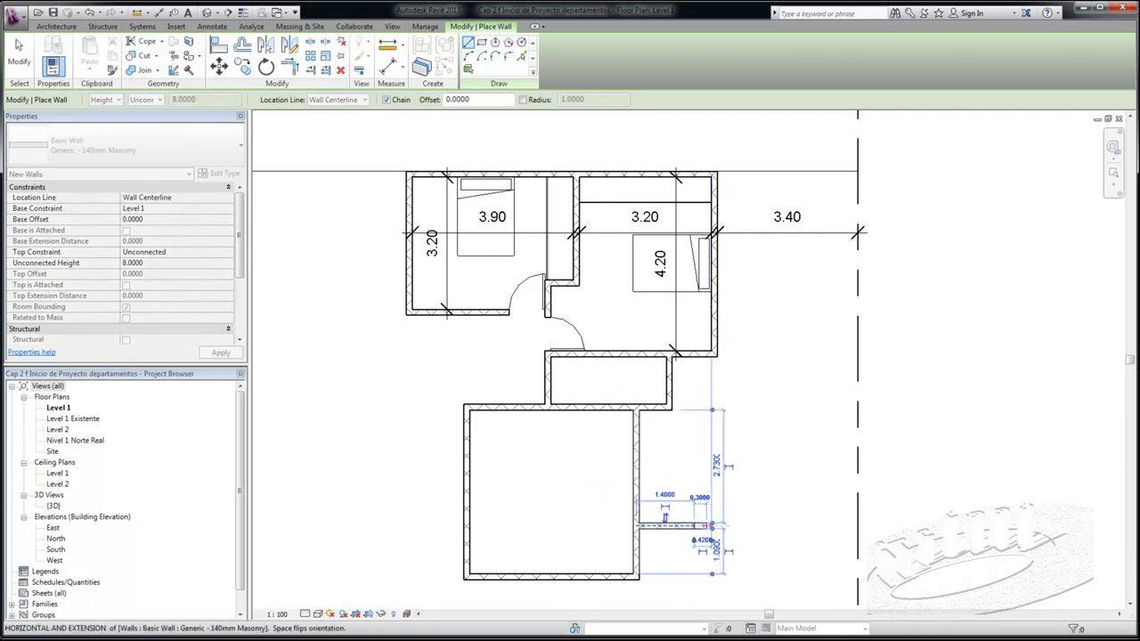
click(694, 408)
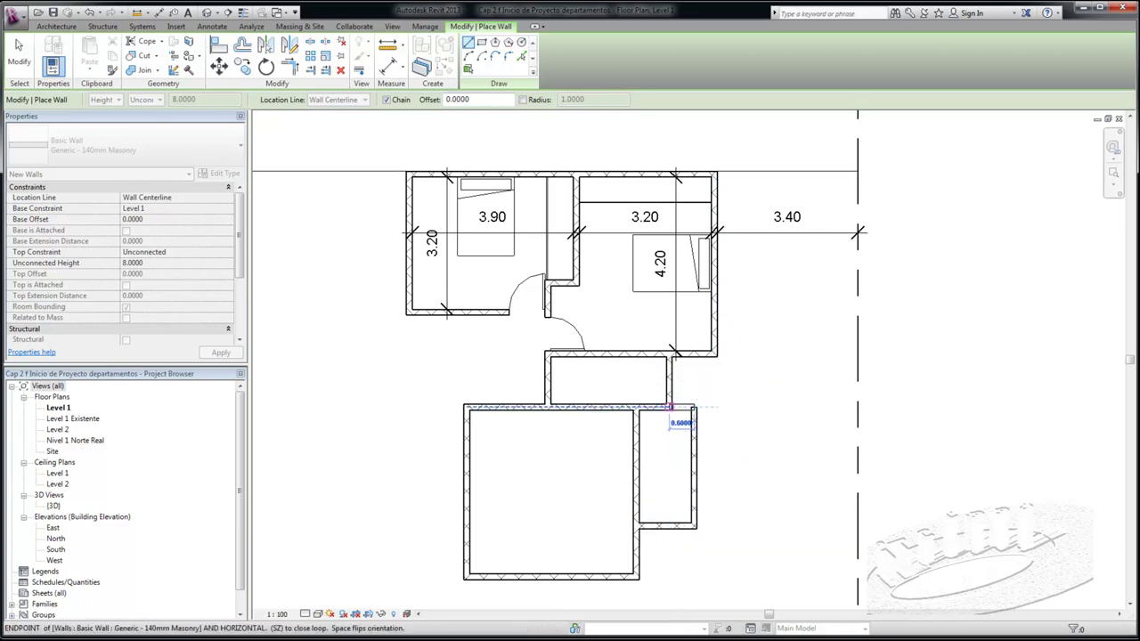
key(Escape)
key(Escape)
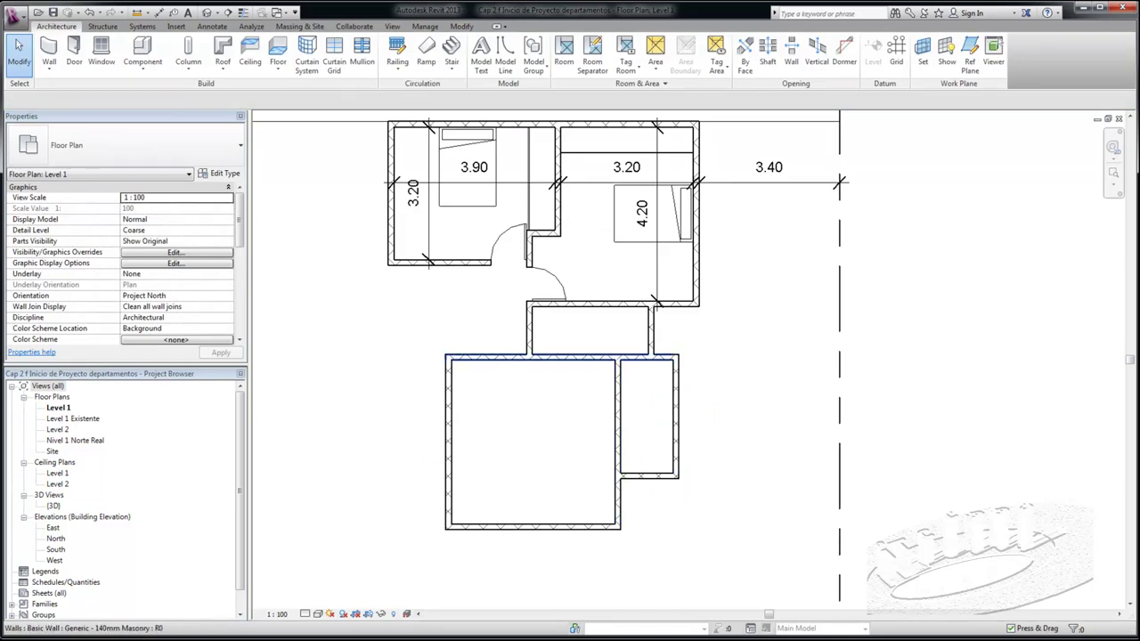
click(74, 53)
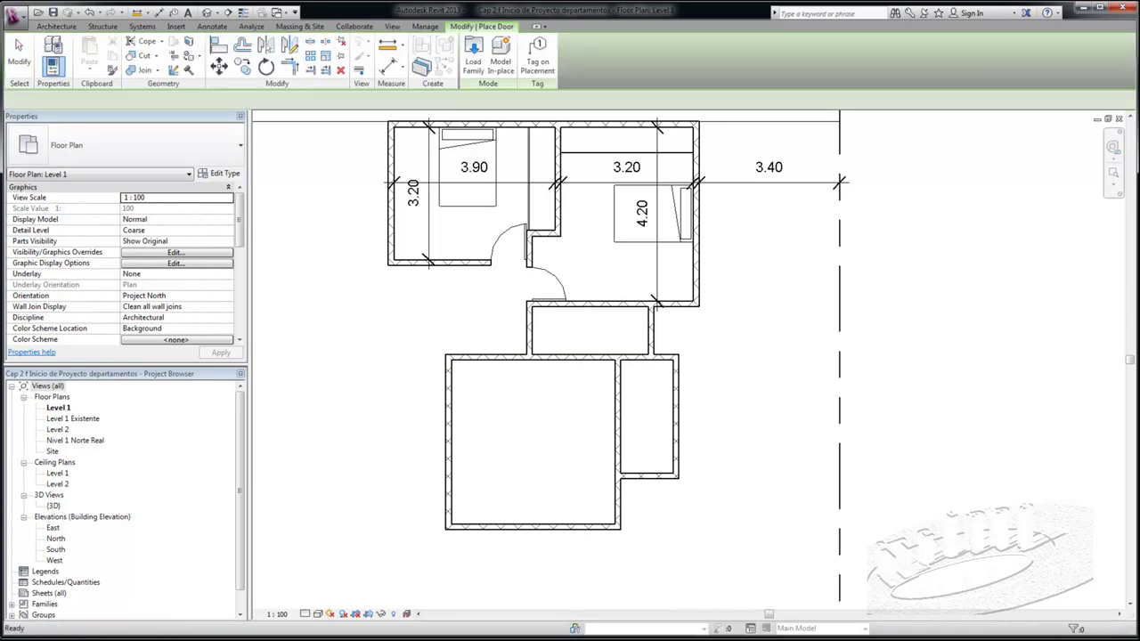
click(124, 147)
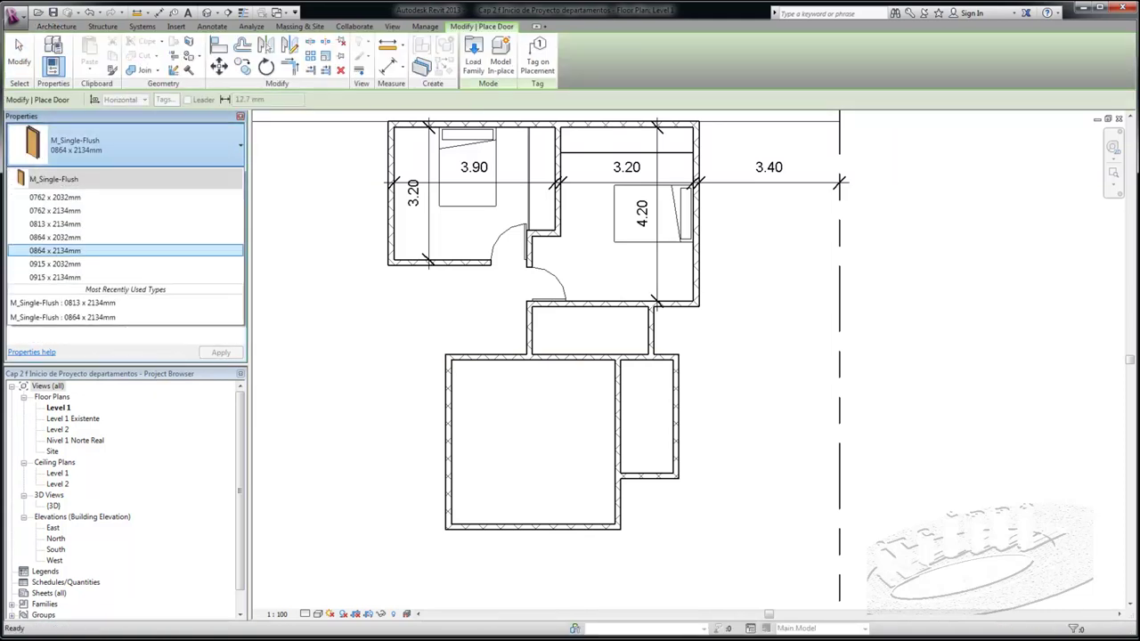
click(55, 250)
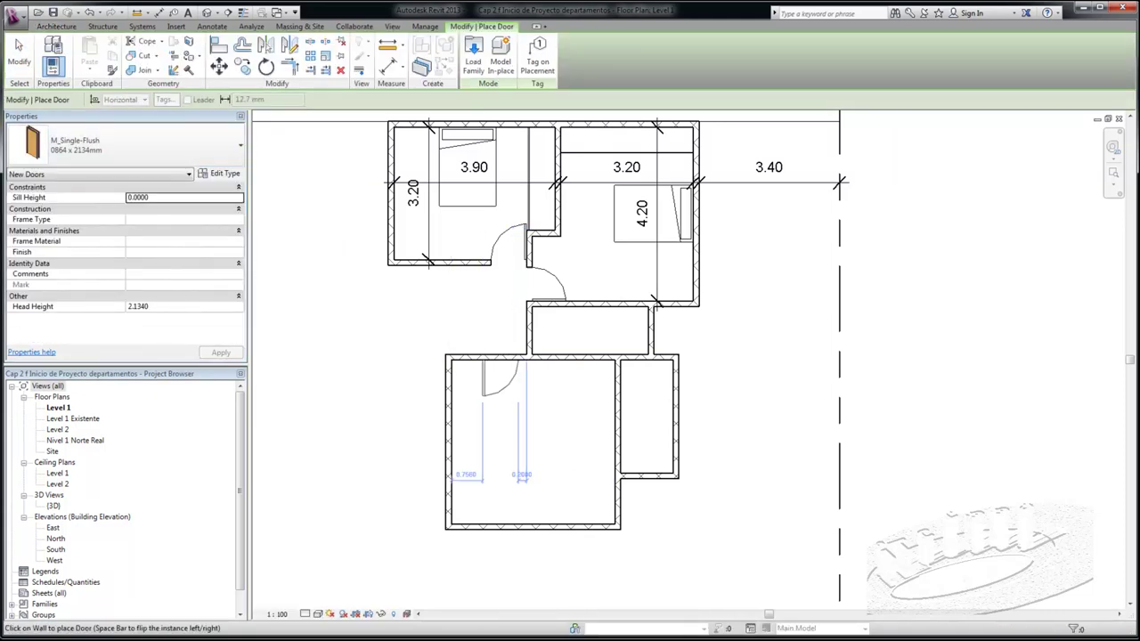
scroll(506, 361, up, 2)
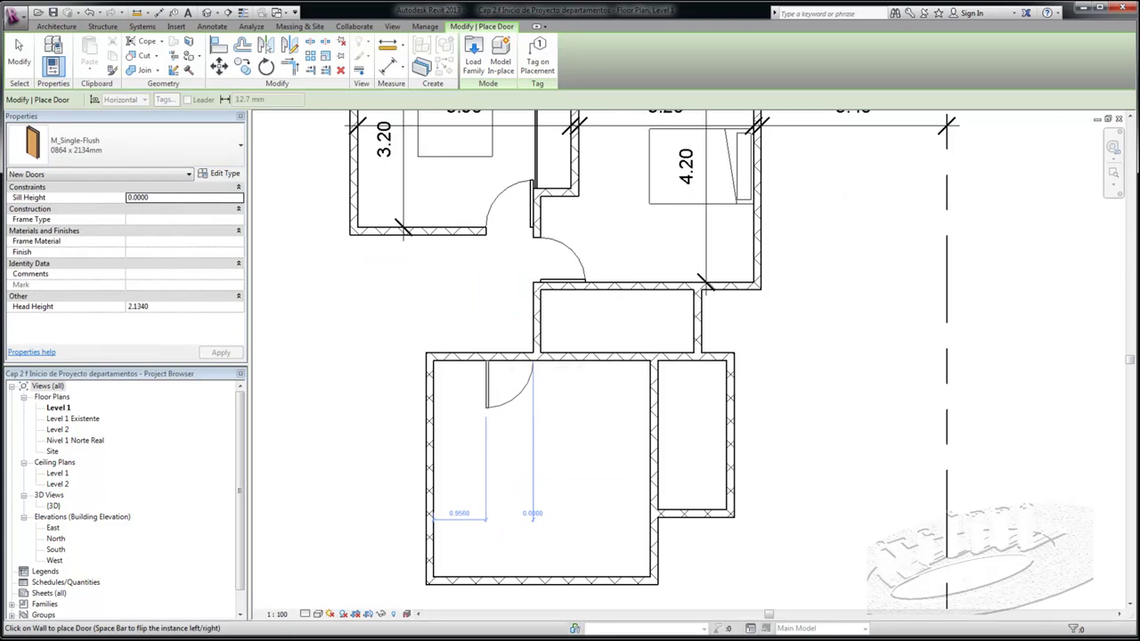
click(507, 362)
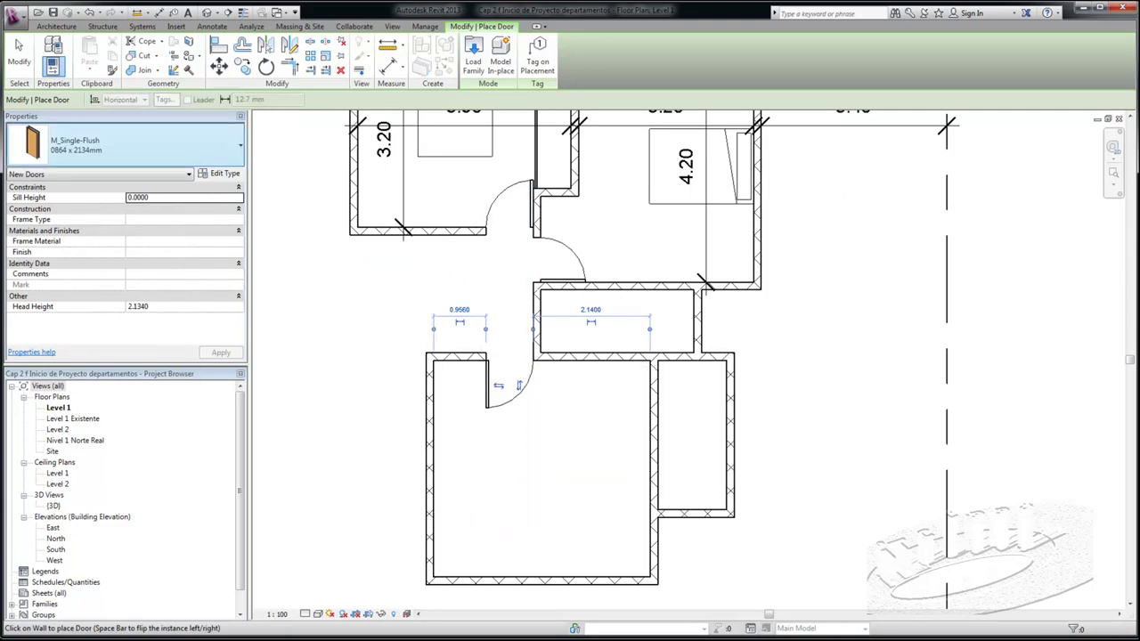
key(Escape)
key(Escape)
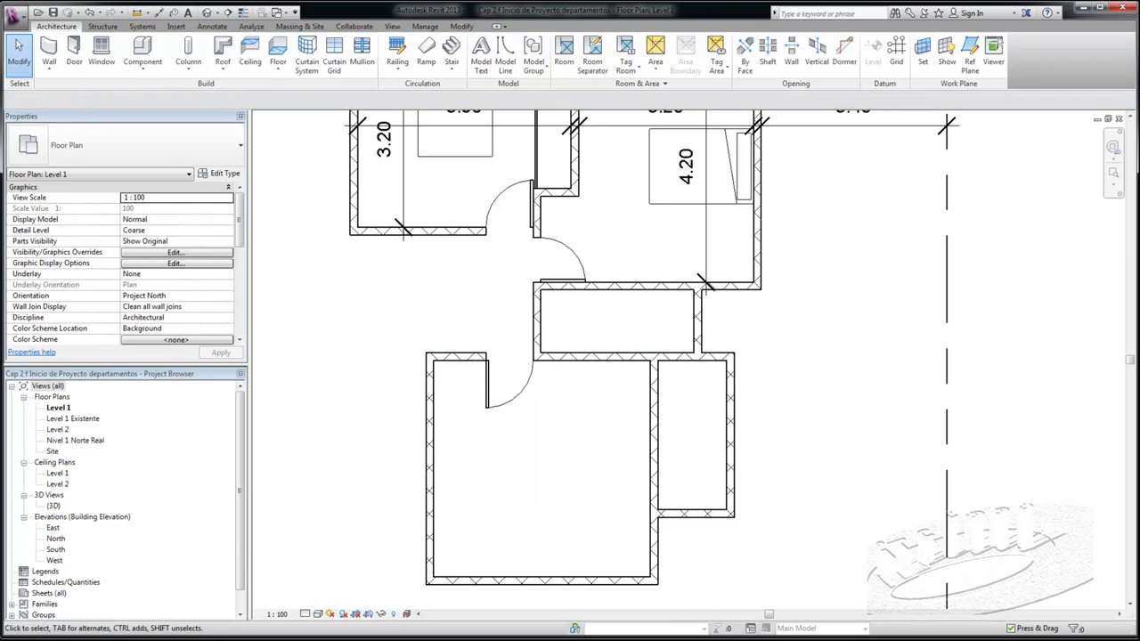
Step: Draw a Curtain Wall down the lower bedroom, starting 0.65 from its left wall
click(49, 52)
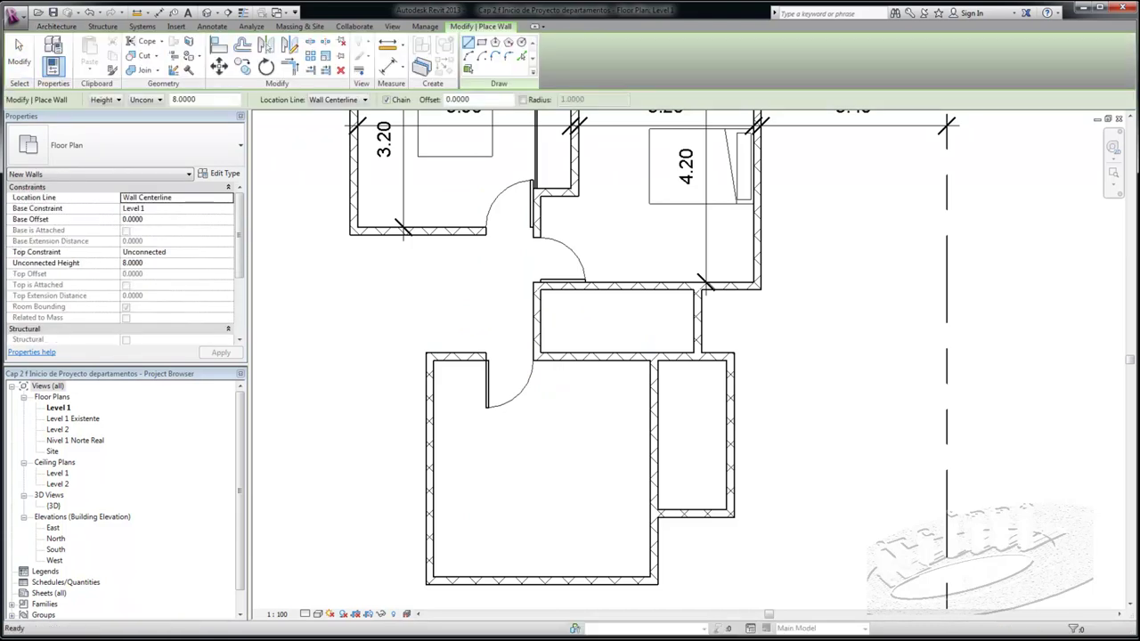
click(206, 153)
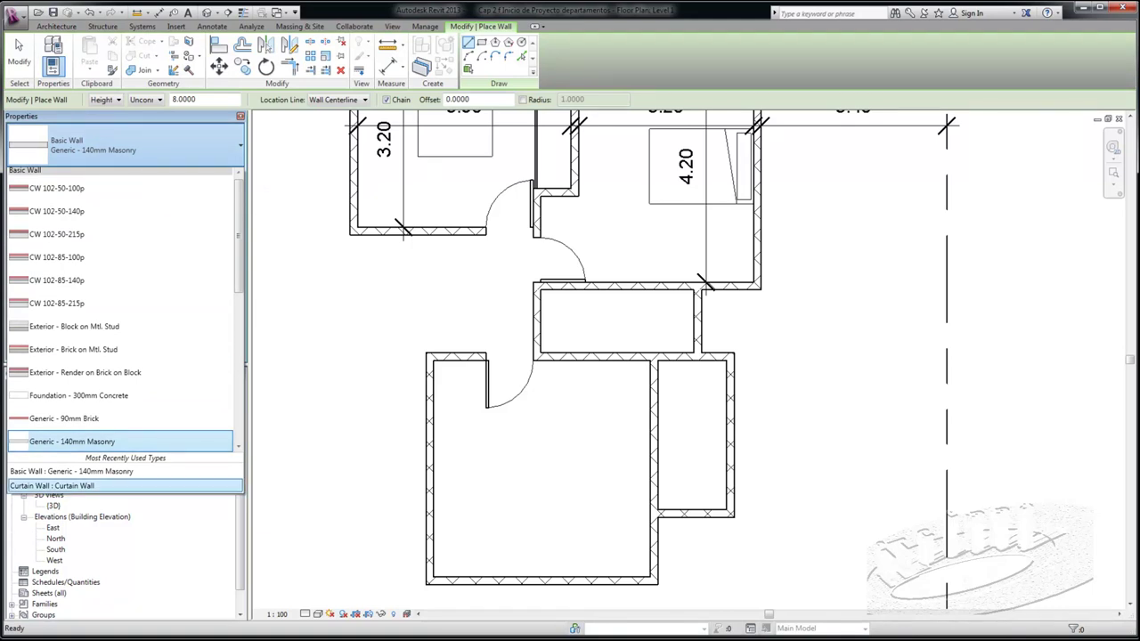
click(53, 485)
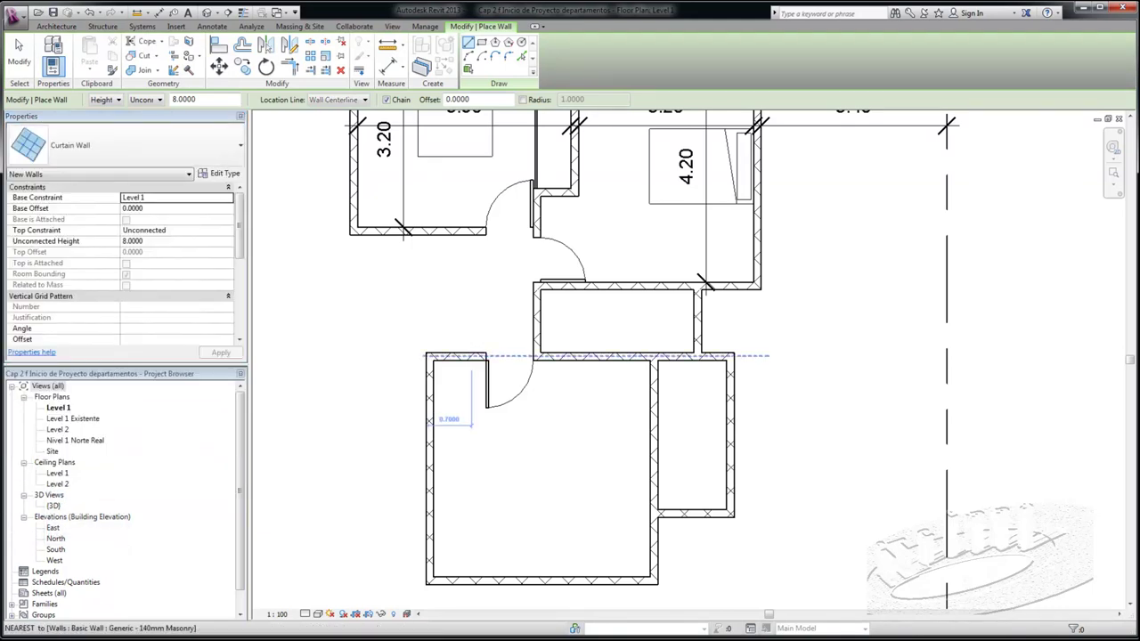
scroll(477, 356, up, 2)
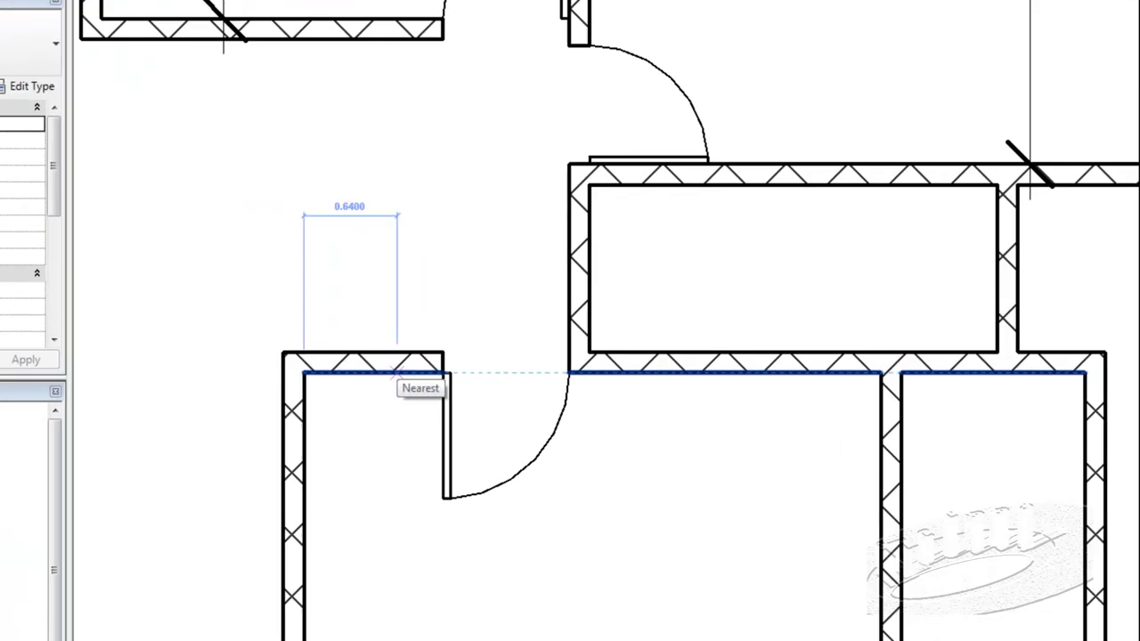
text(.65)
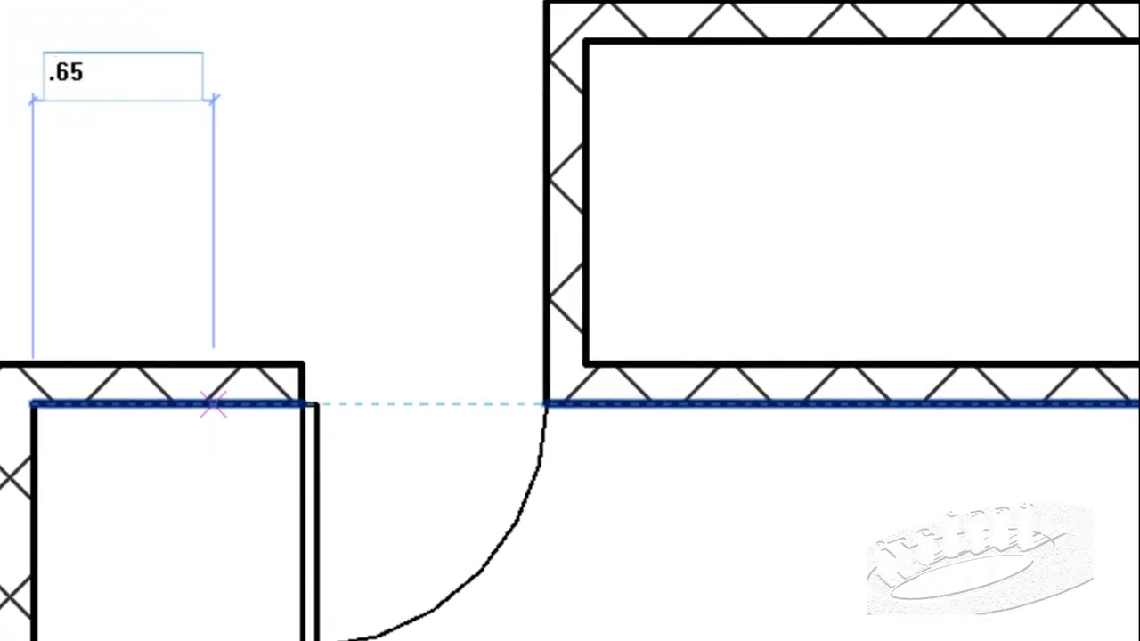
key(Return)
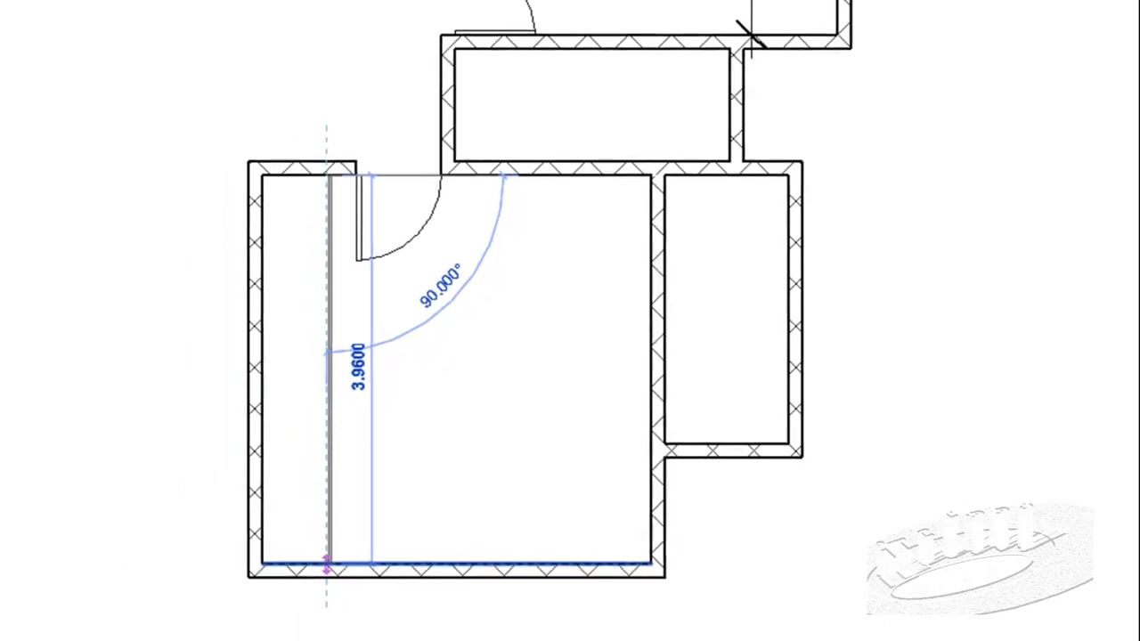
click(330, 557)
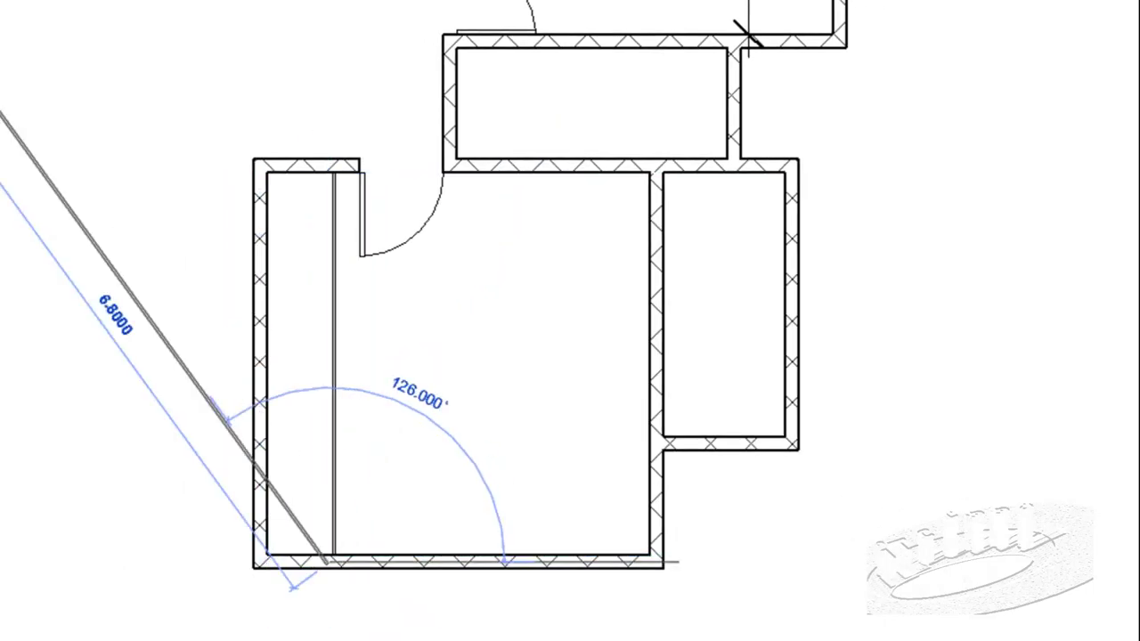
key(Escape)
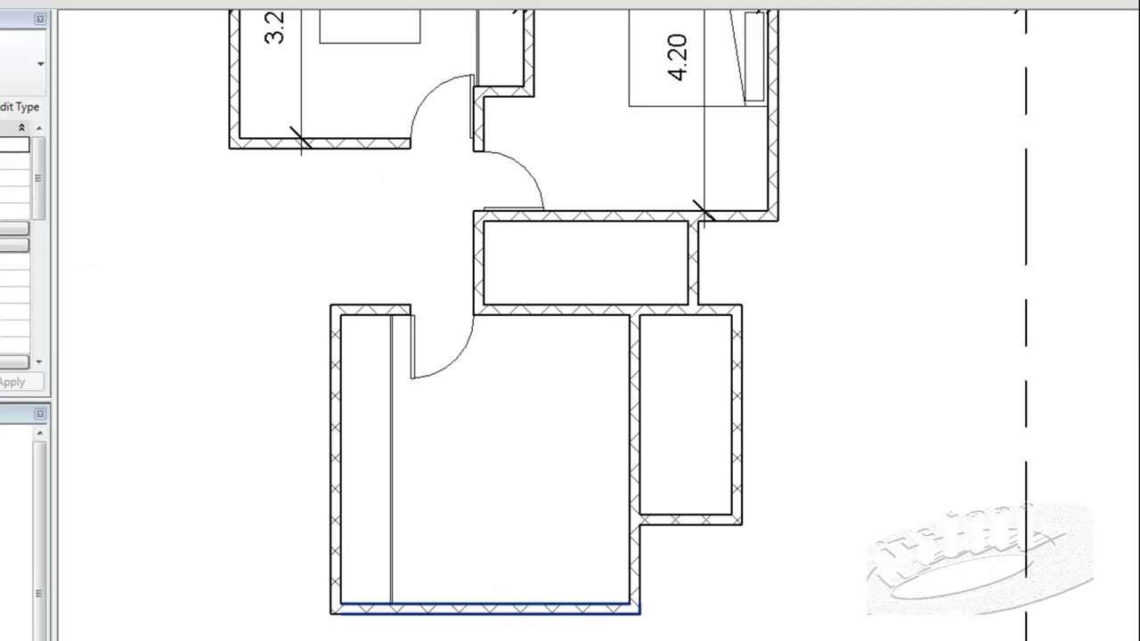
Step: Drag the lower bedroom's bottom wall up to shorten the room
click(486, 610)
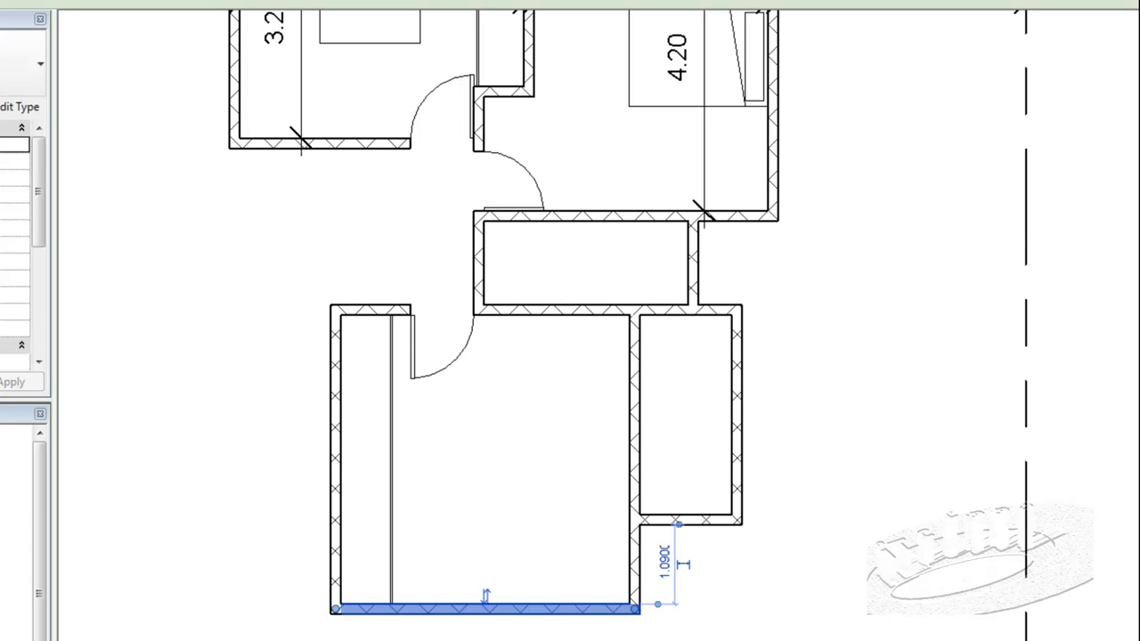
drag(528, 609, 527, 551)
key(Escape)
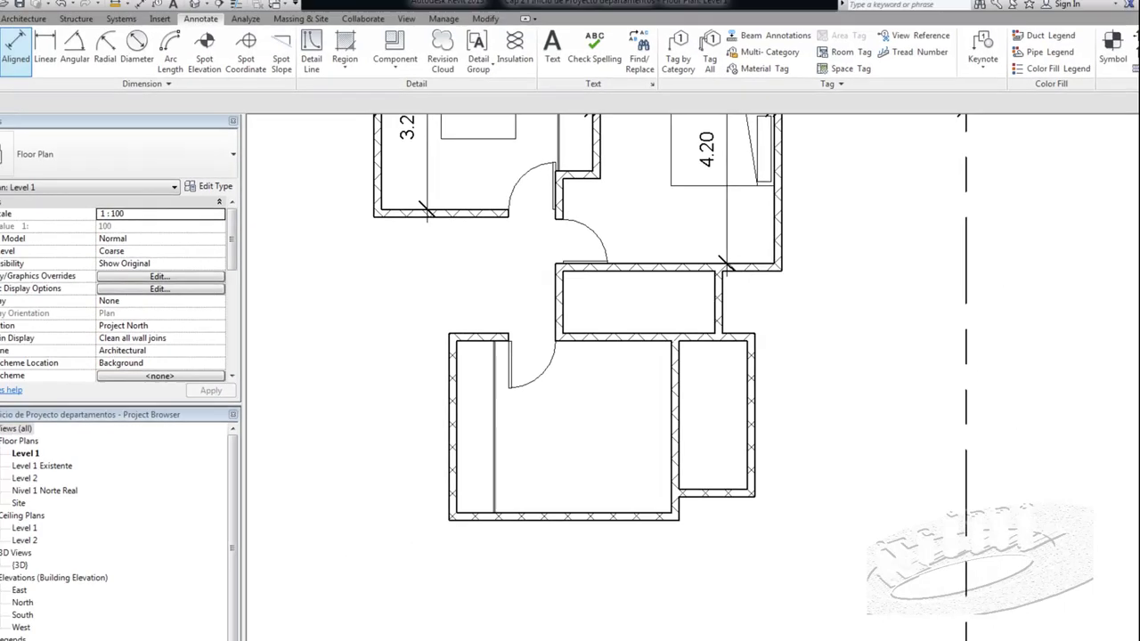
key(d)
key(i)
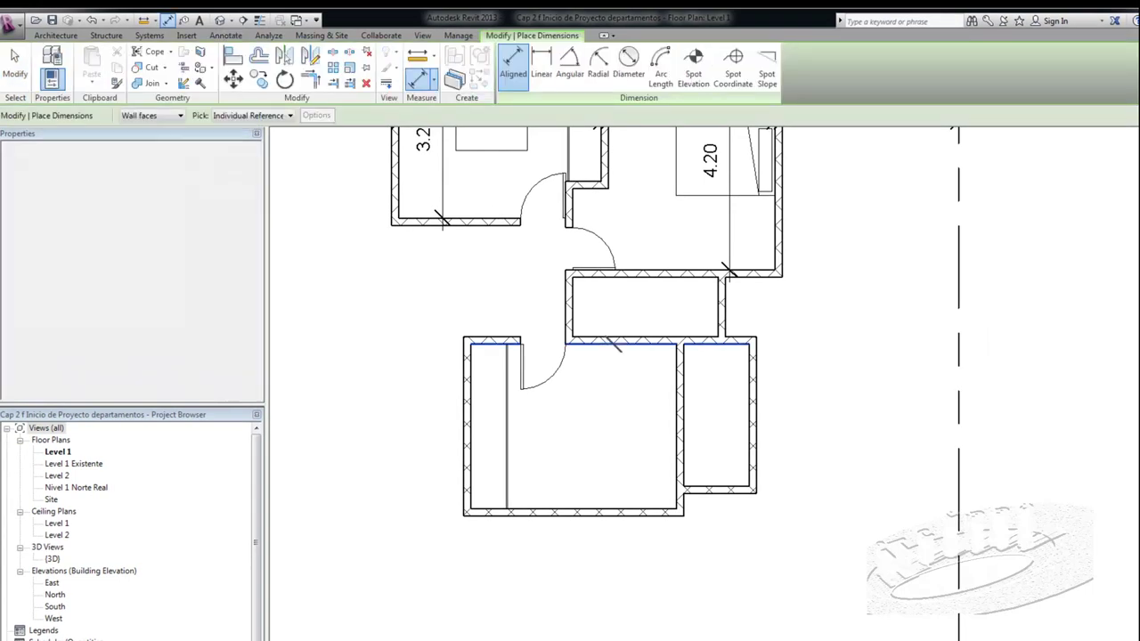
Step: Dimension the lower bedroom from top wall to bottom wall, reading 3.17
click(611, 346)
click(595, 509)
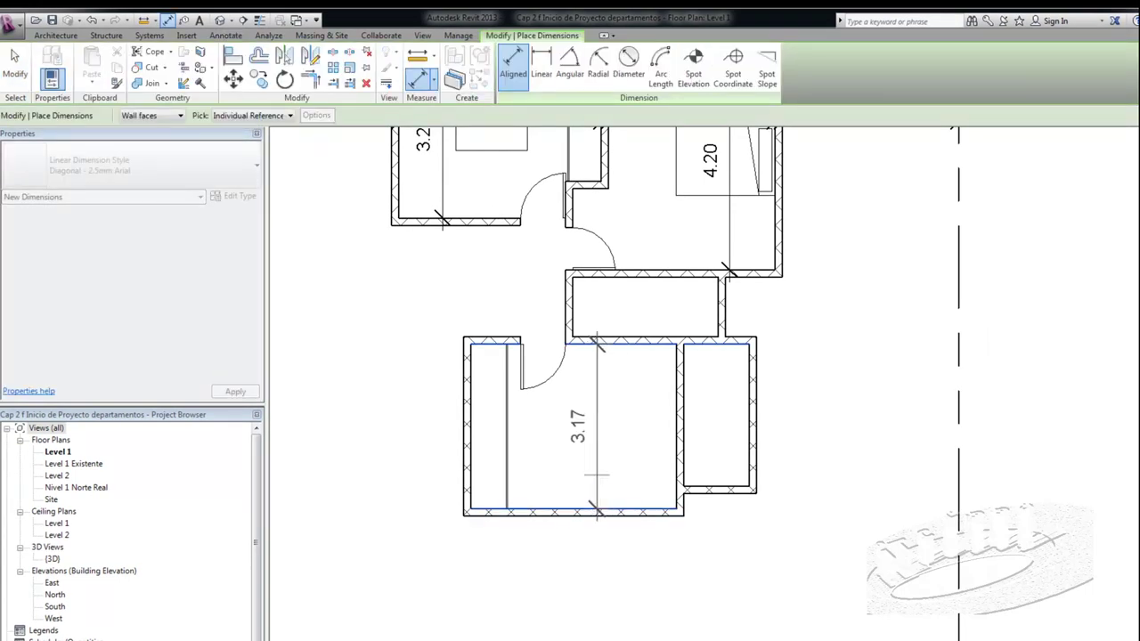
click(623, 428)
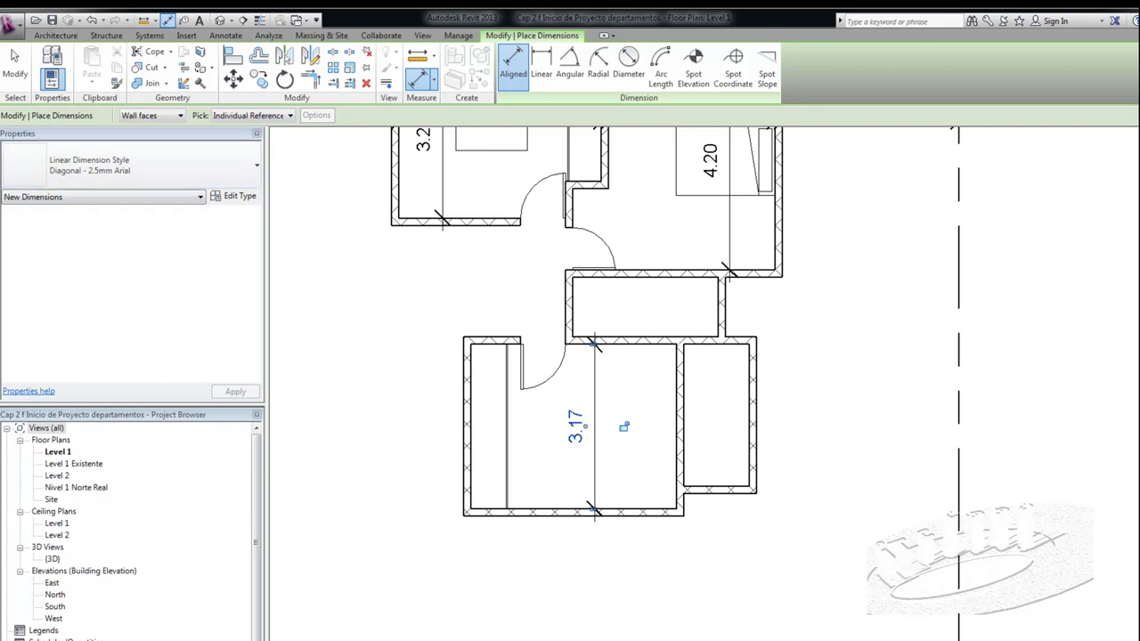
click(15, 67)
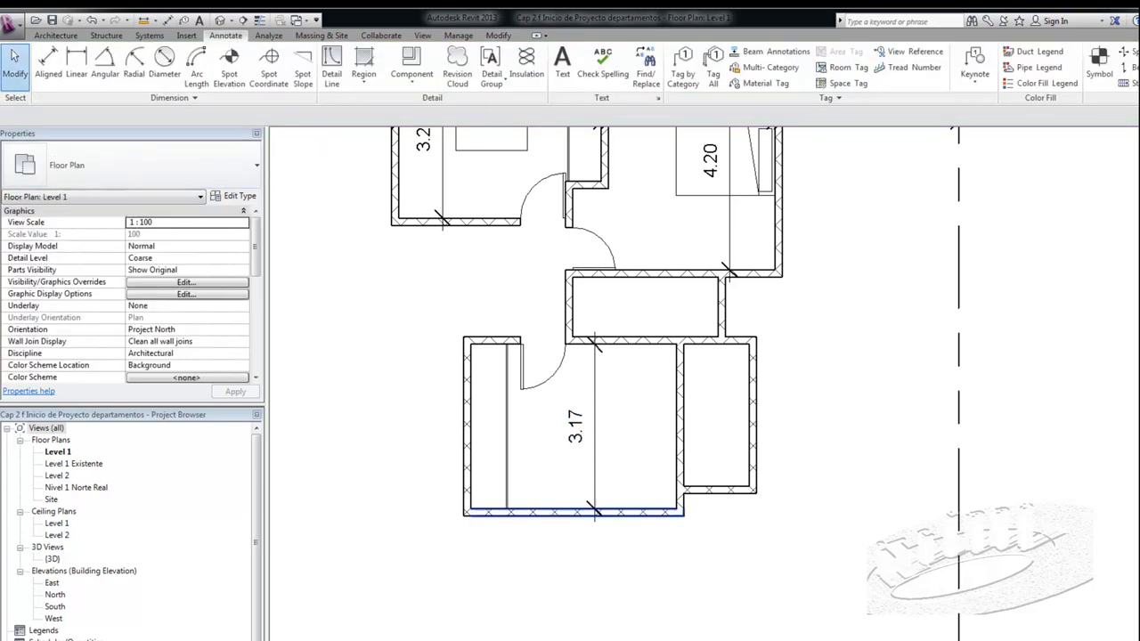
Step: Change the bottom wall's 3.17 depth to 3.40, moving the wall down
click(575, 511)
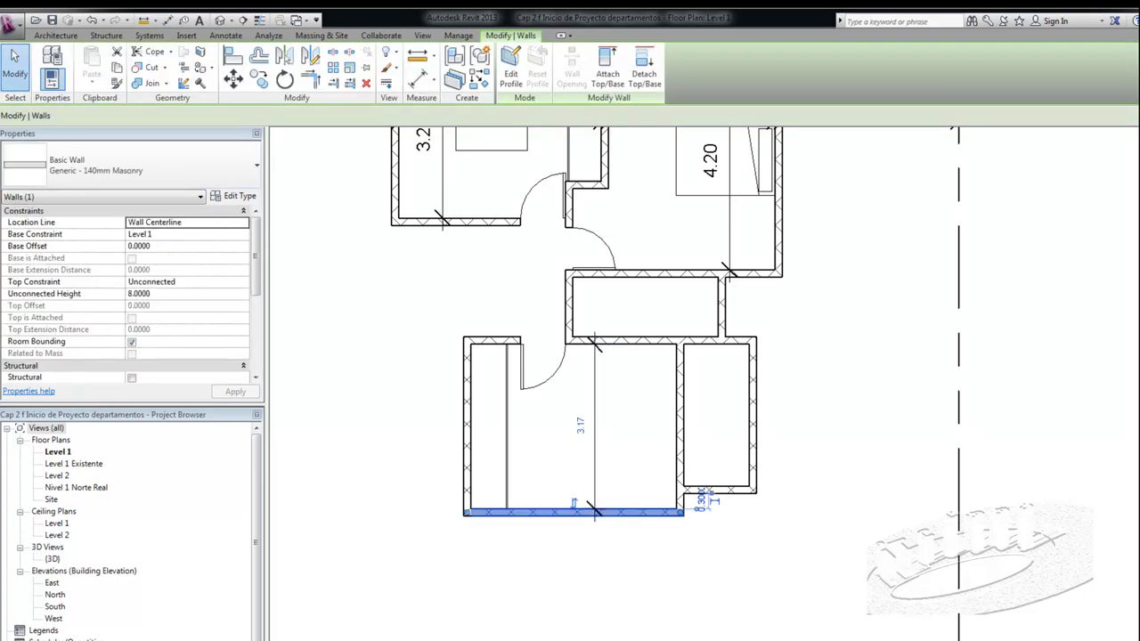
click(580, 426)
text(3.4)
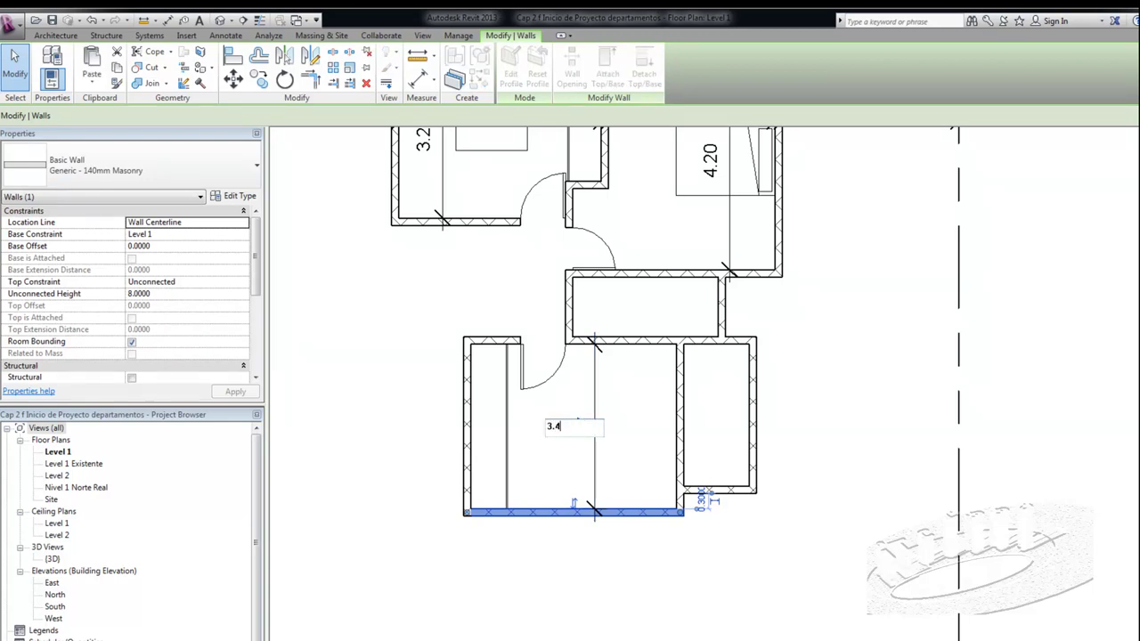
key(Return)
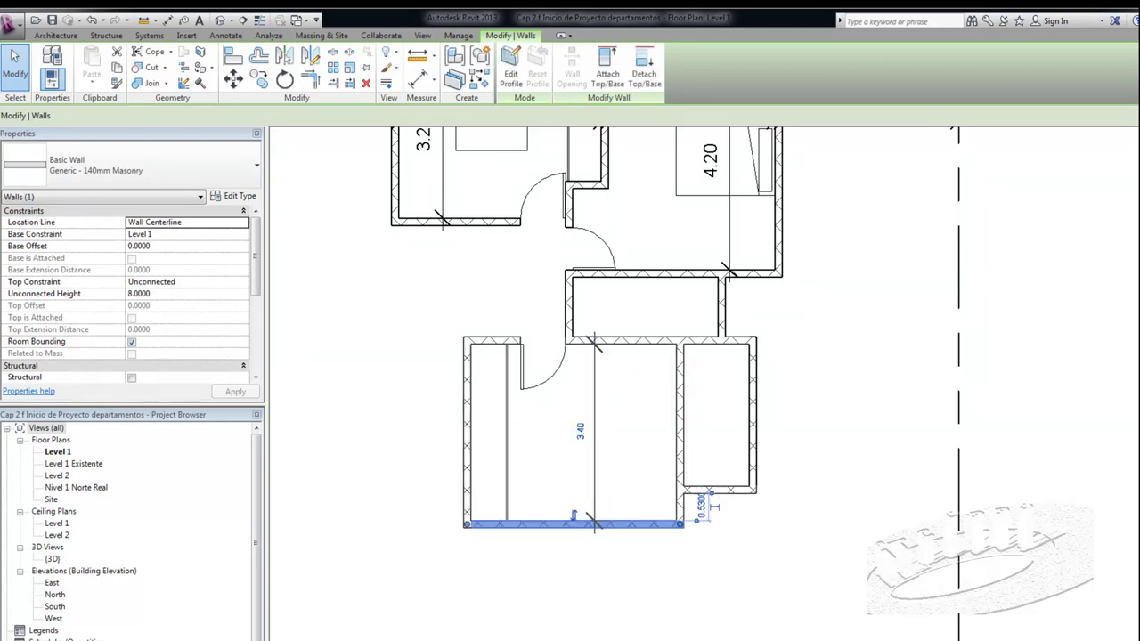
key(Escape)
scroll(547, 325, up, 2)
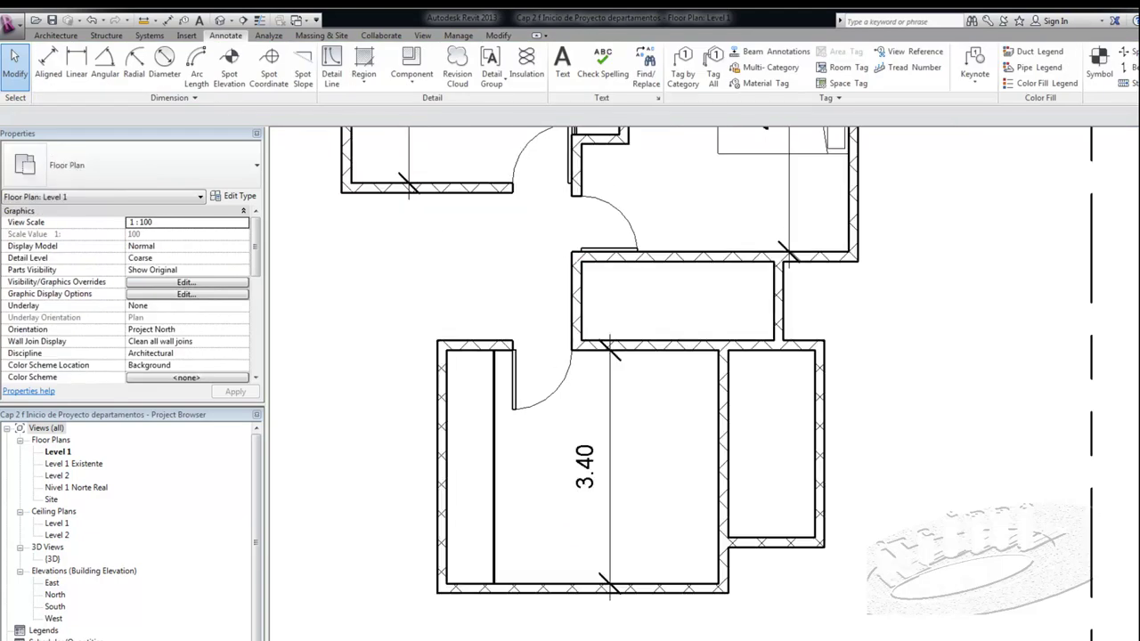
Step: Briefly try Align on the upper room's and bedroom's left walls, then cancel
click(577, 301)
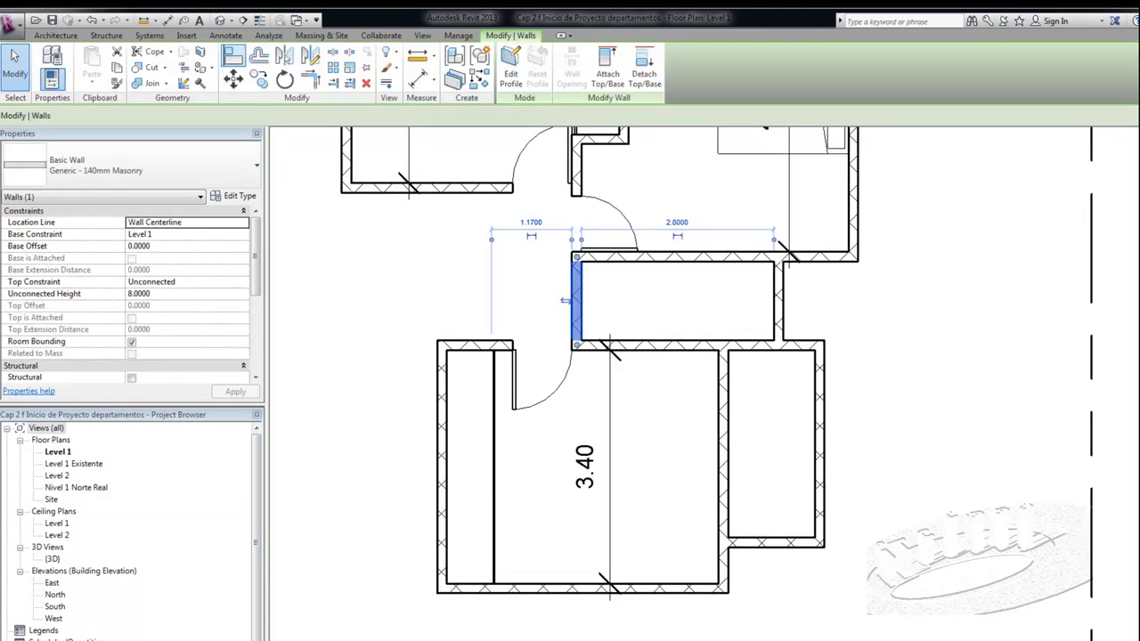
click(233, 55)
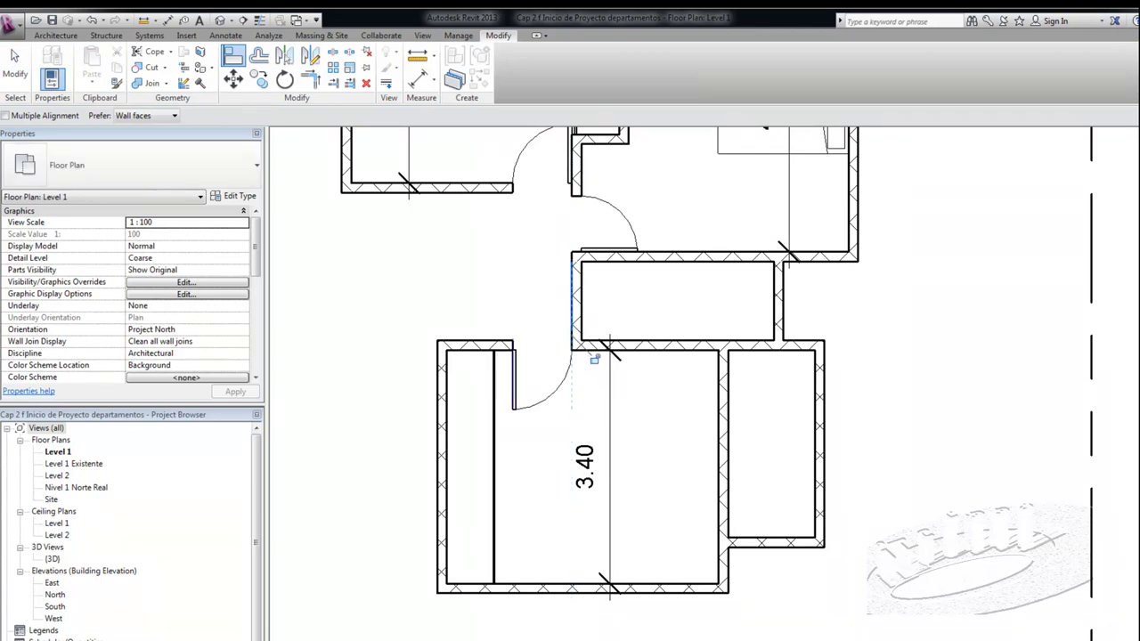
scroll(595, 358, up, 3)
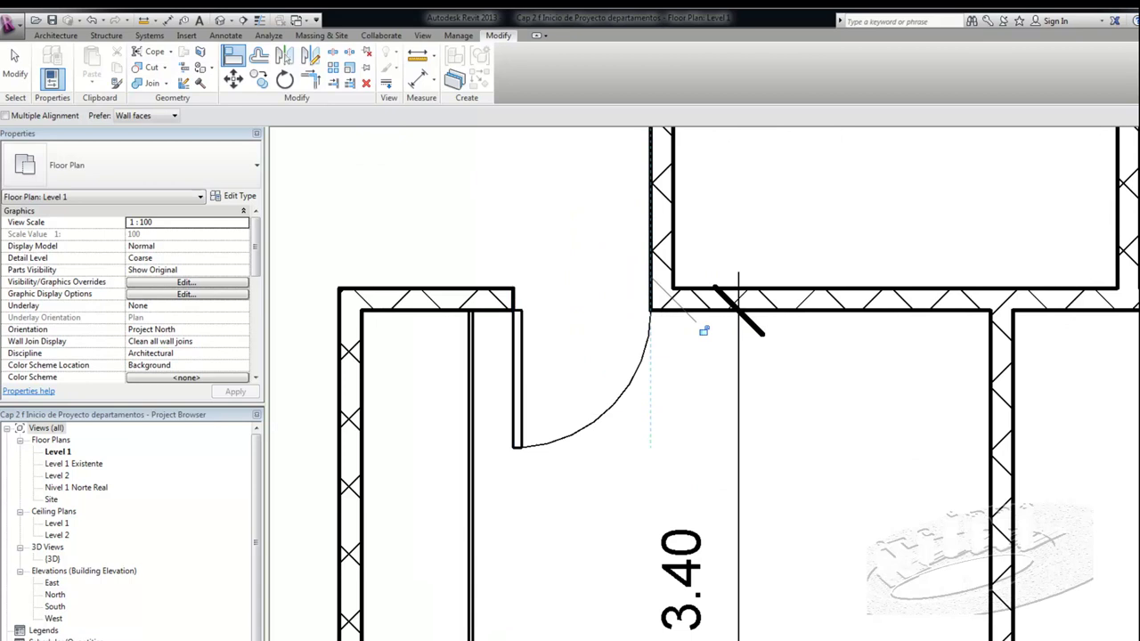
scroll(704, 330, down, 1)
key(Escape)
key(Escape)
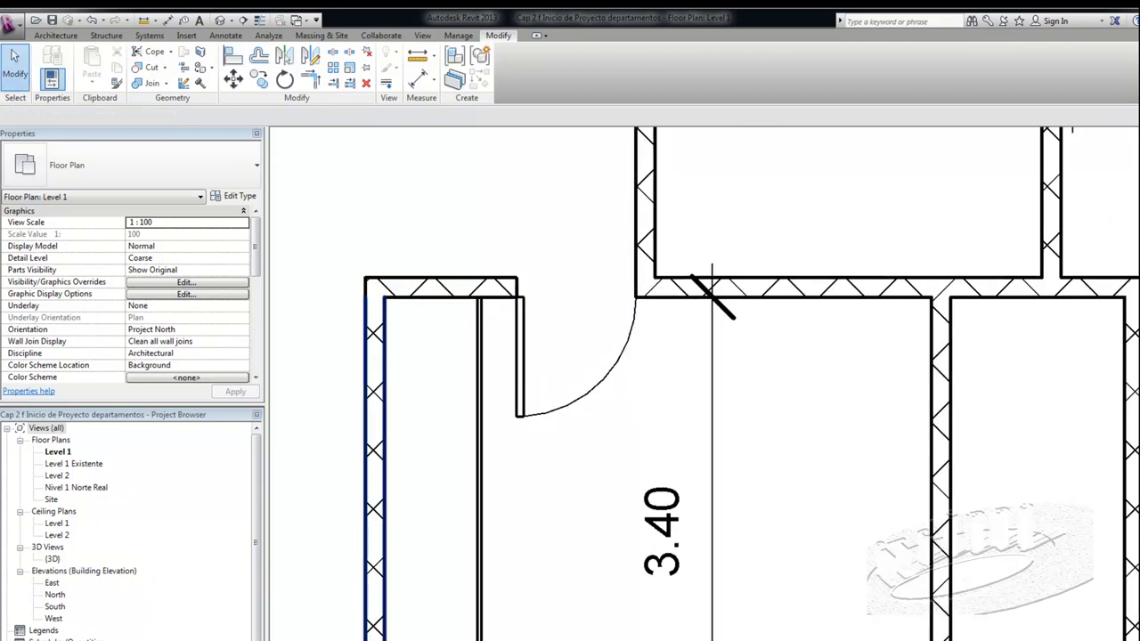
click(378, 531)
scroll(481, 194, down, 2)
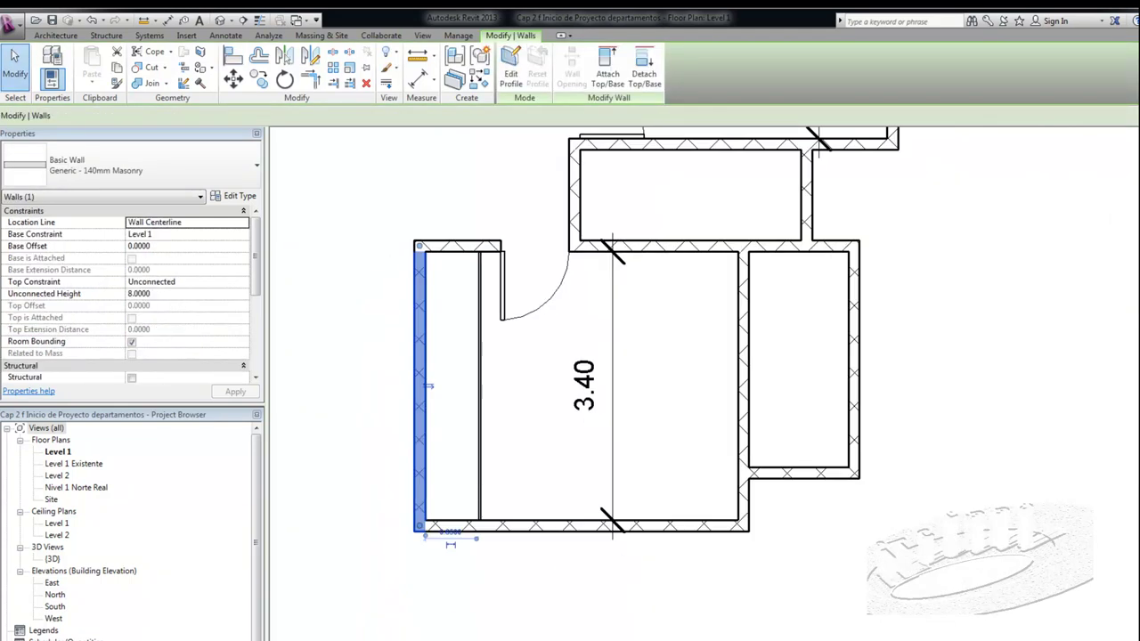
scroll(488, 213, up, 2)
key(Escape)
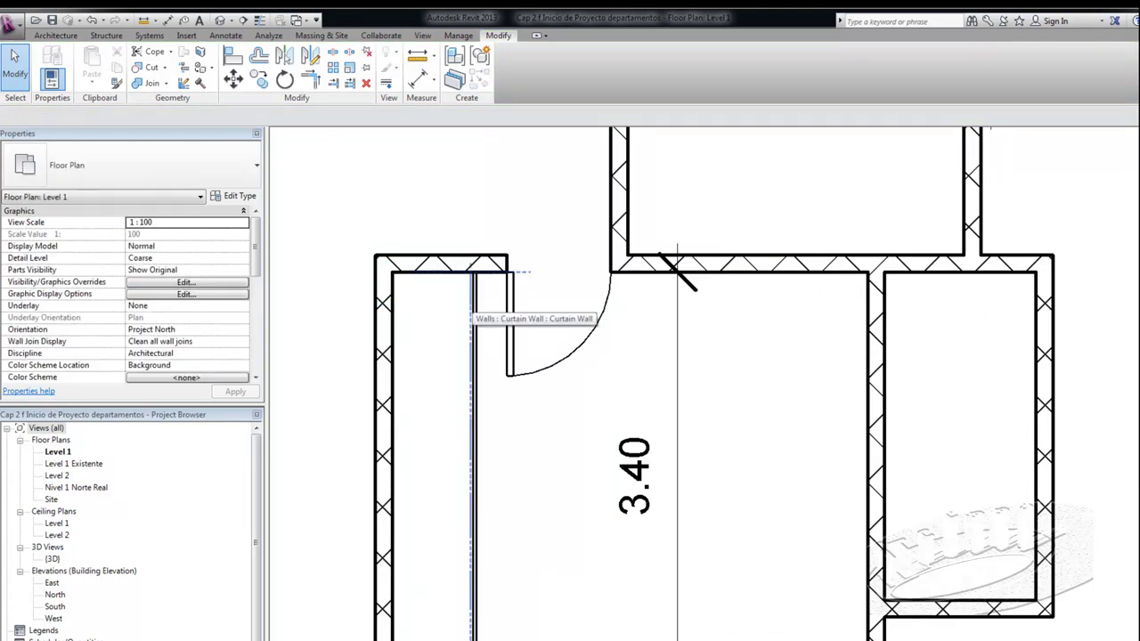
Step: Drag the bedroom's curtain wall right against the door-side wall stub
click(472, 310)
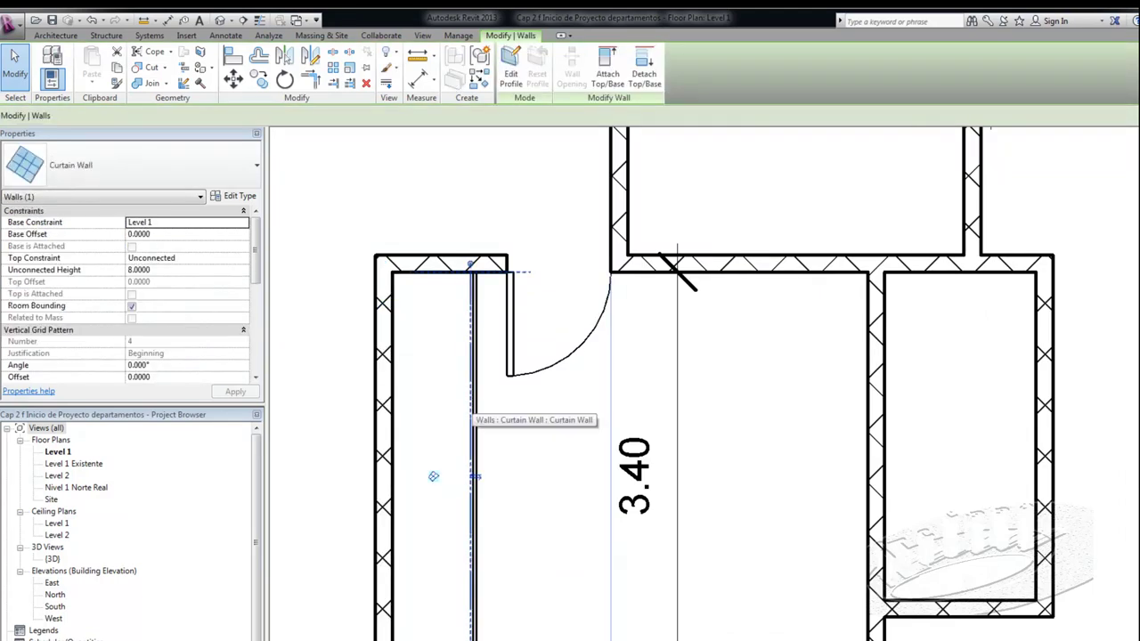
drag(433, 477, 458, 476)
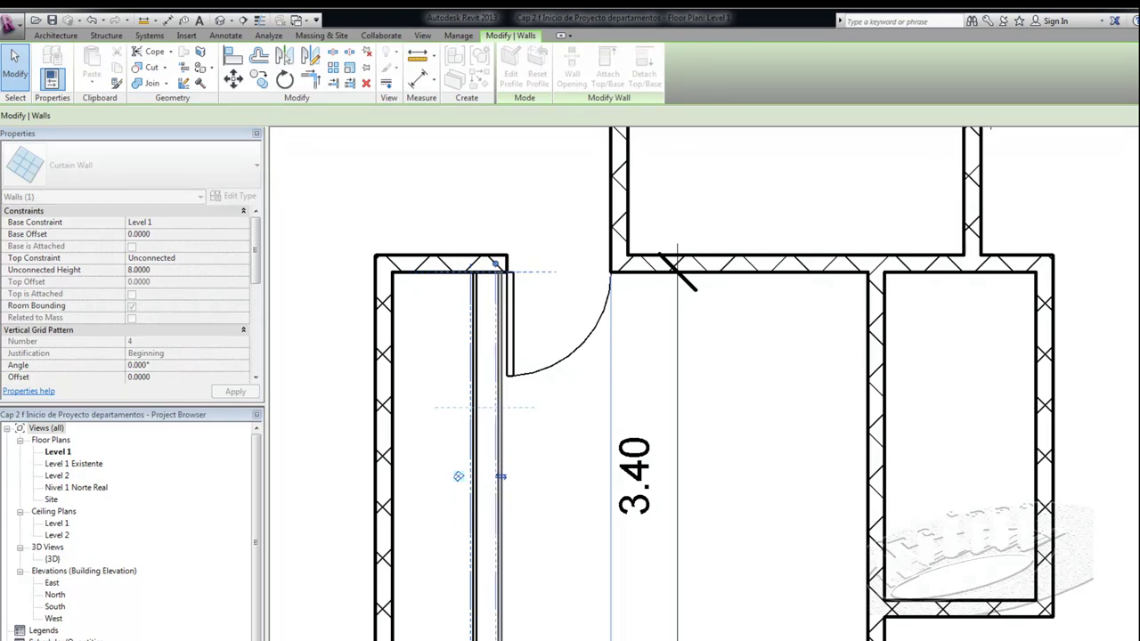
click(458, 476)
scroll(470, 191, down, 2)
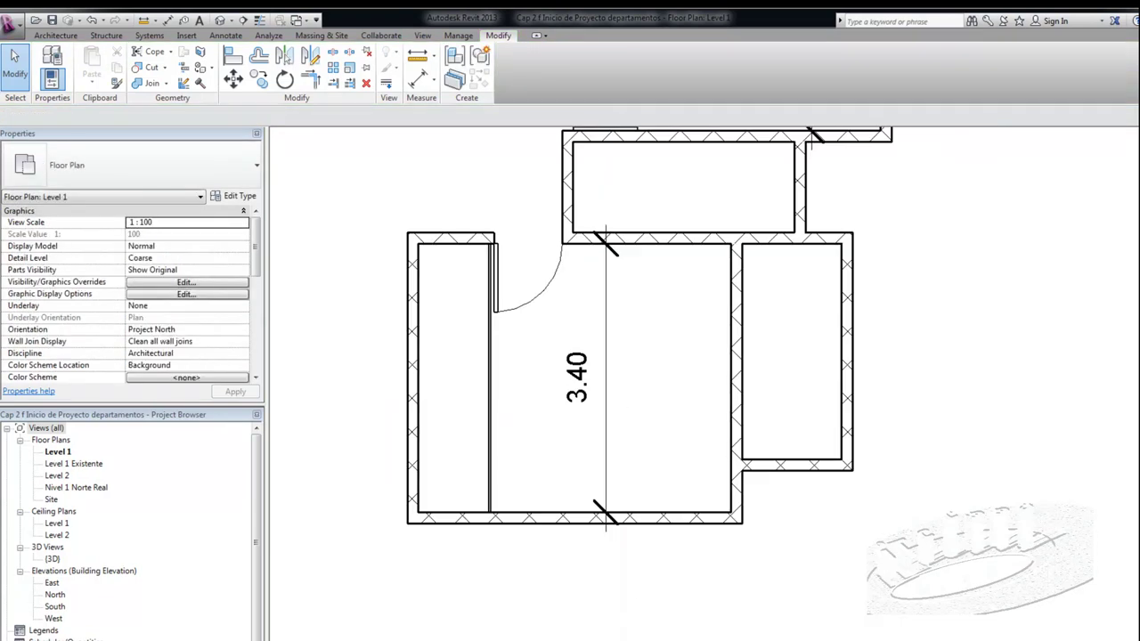
Step: Shift the bedroom's left outer wall so its distance becomes 0.65 instead of 0.70
click(424, 377)
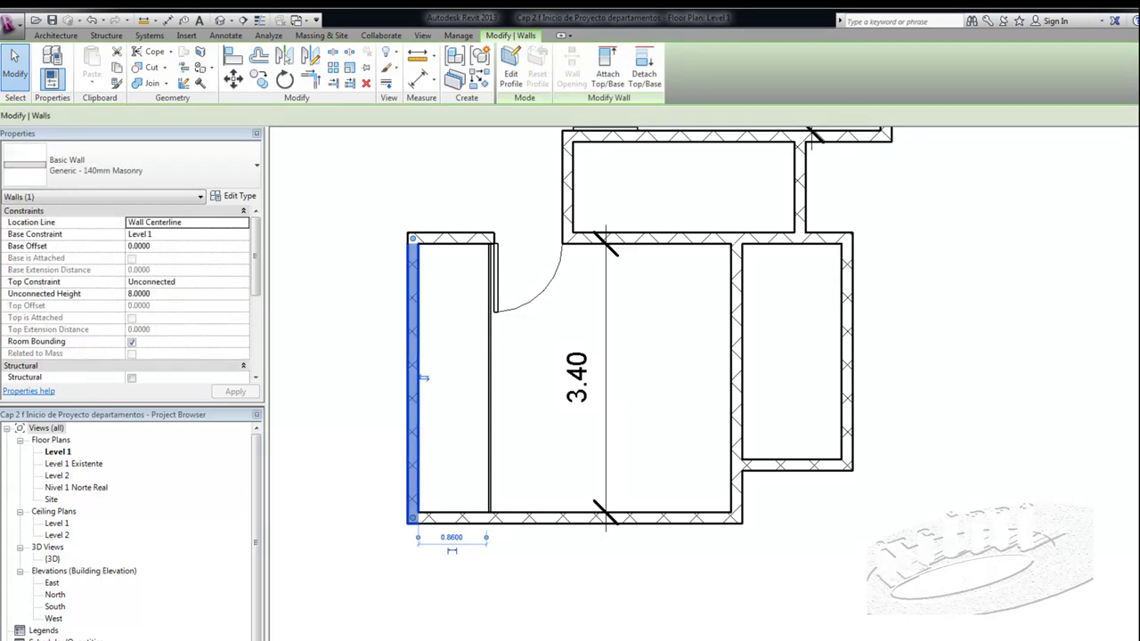
drag(424, 378, 436, 378)
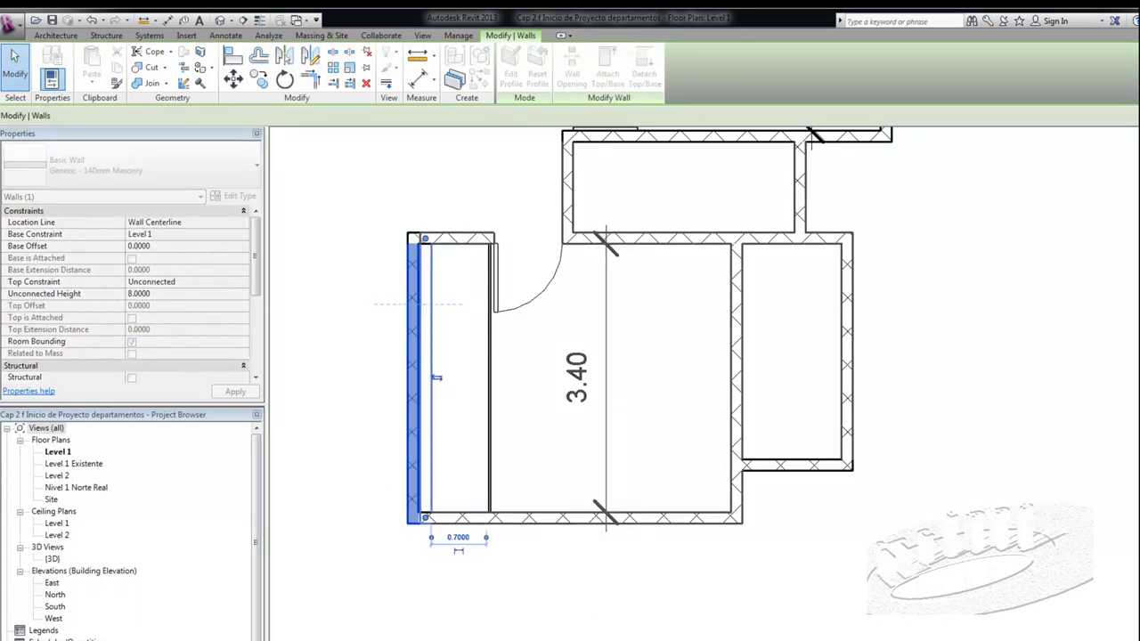
drag(436, 378, 437, 378)
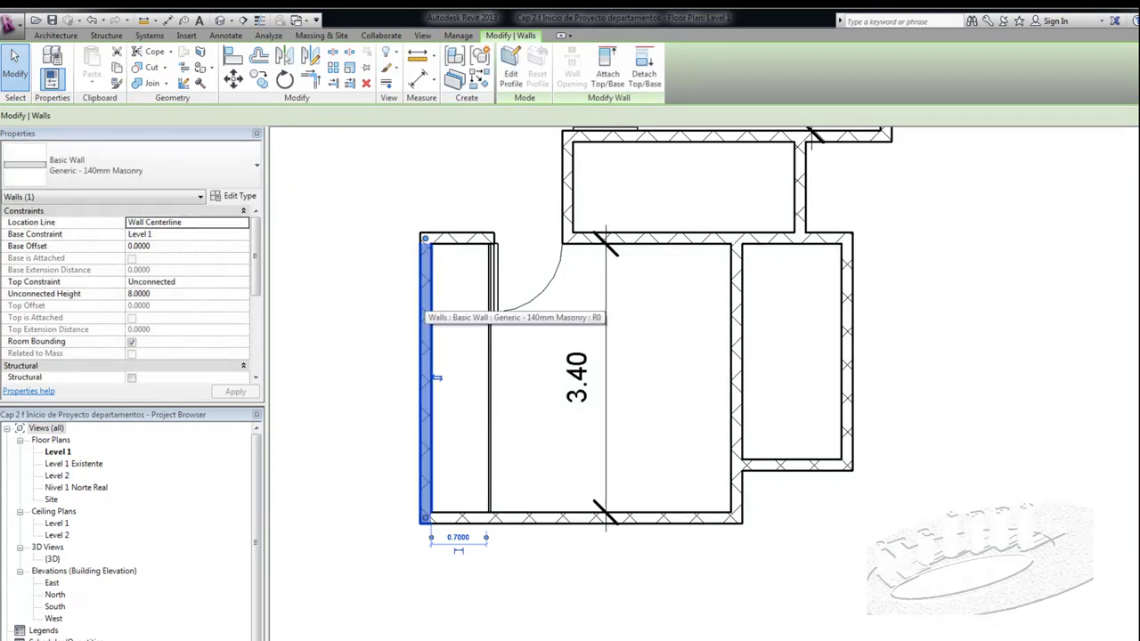
click(412, 482)
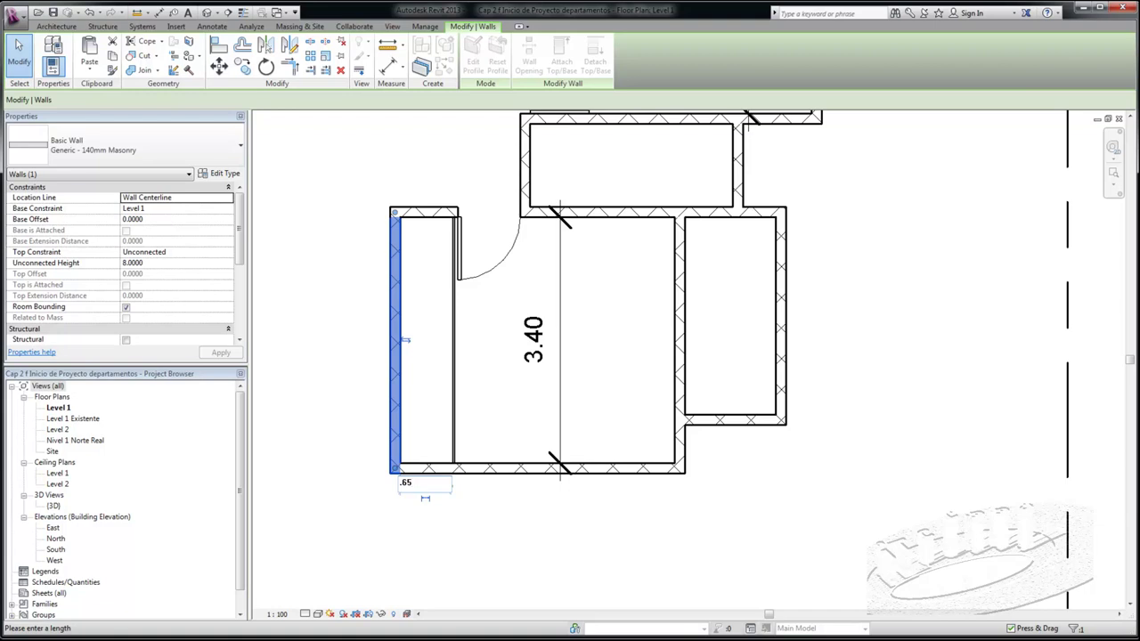
drag(405, 340, 410, 340)
key(Escape)
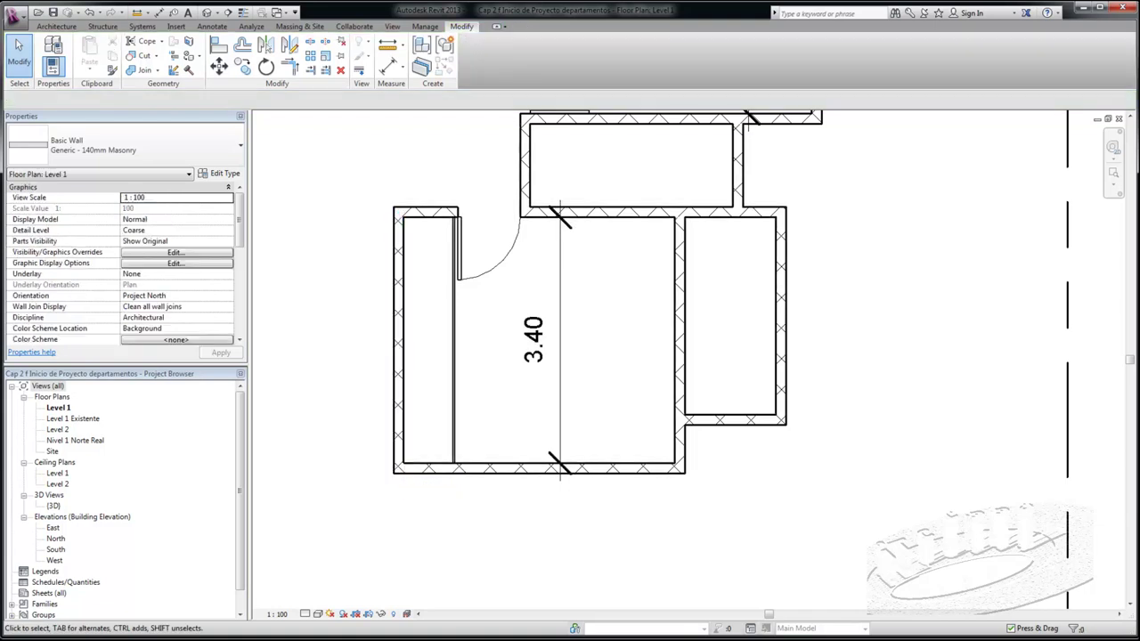
scroll(358, 409, down, 2)
Step: Move the right interior wall so the main room is 3.40 across
click(597, 354)
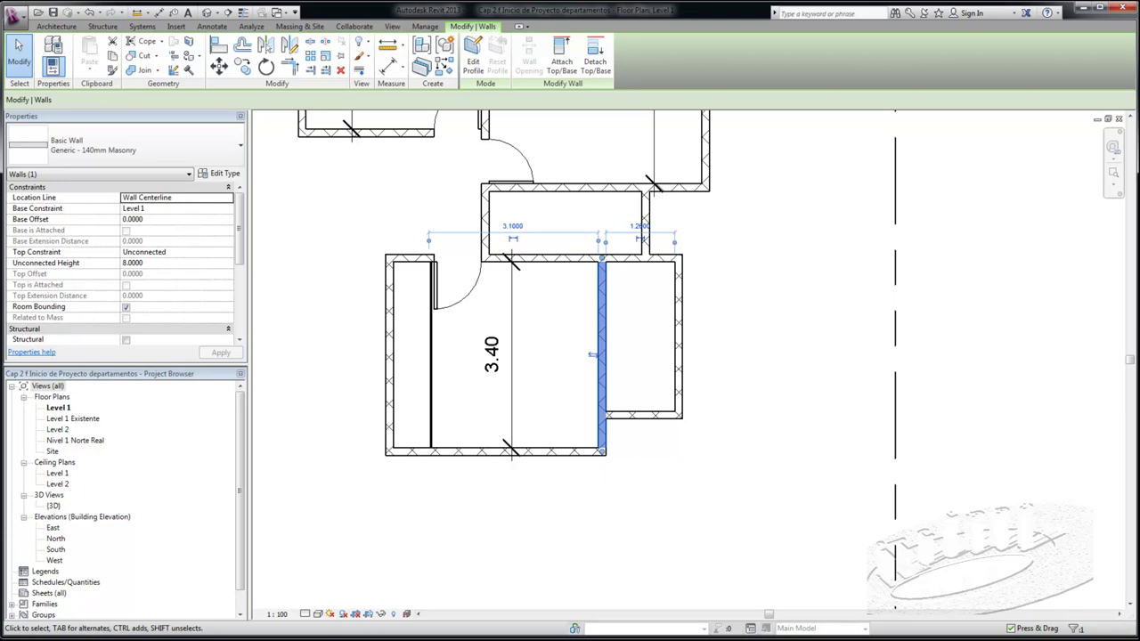
click(513, 238)
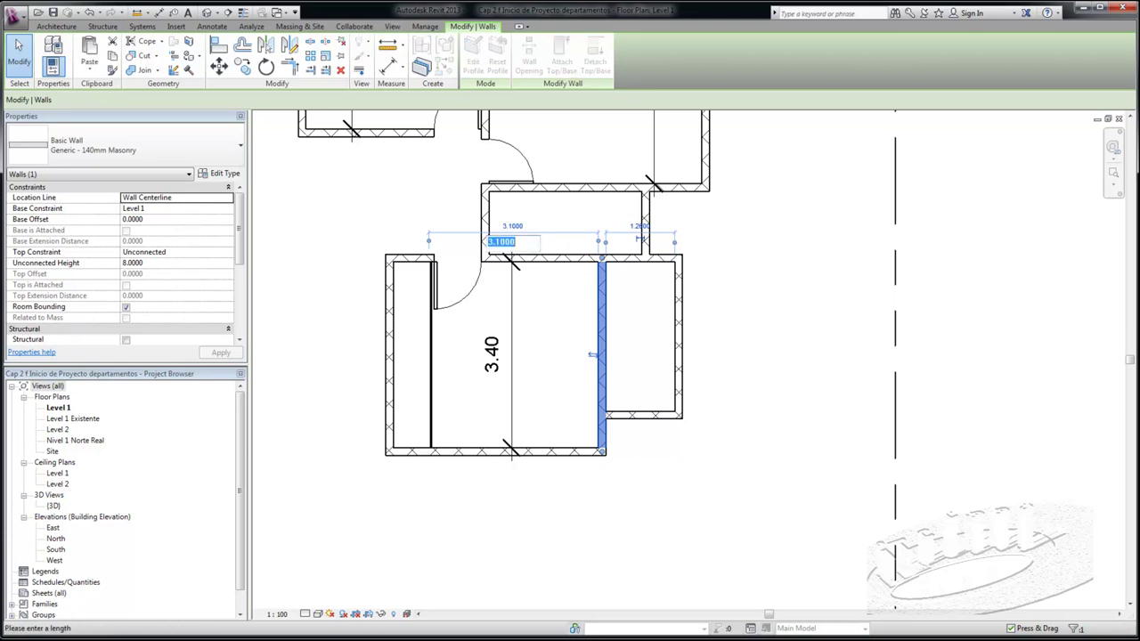
text(3.4000)
key(Return)
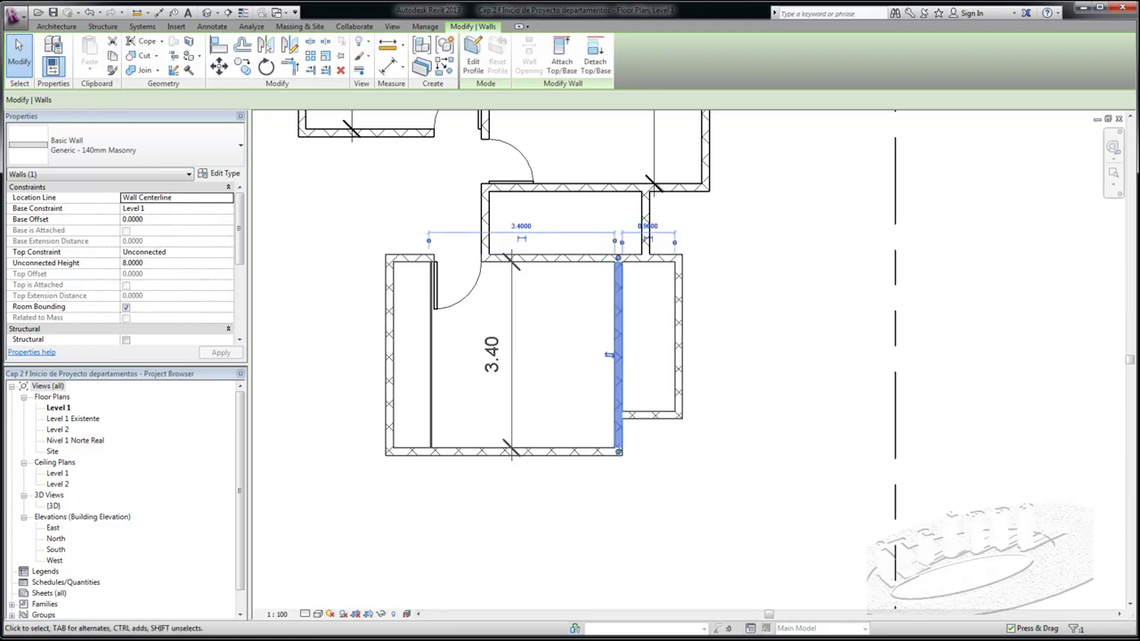
key(Escape)
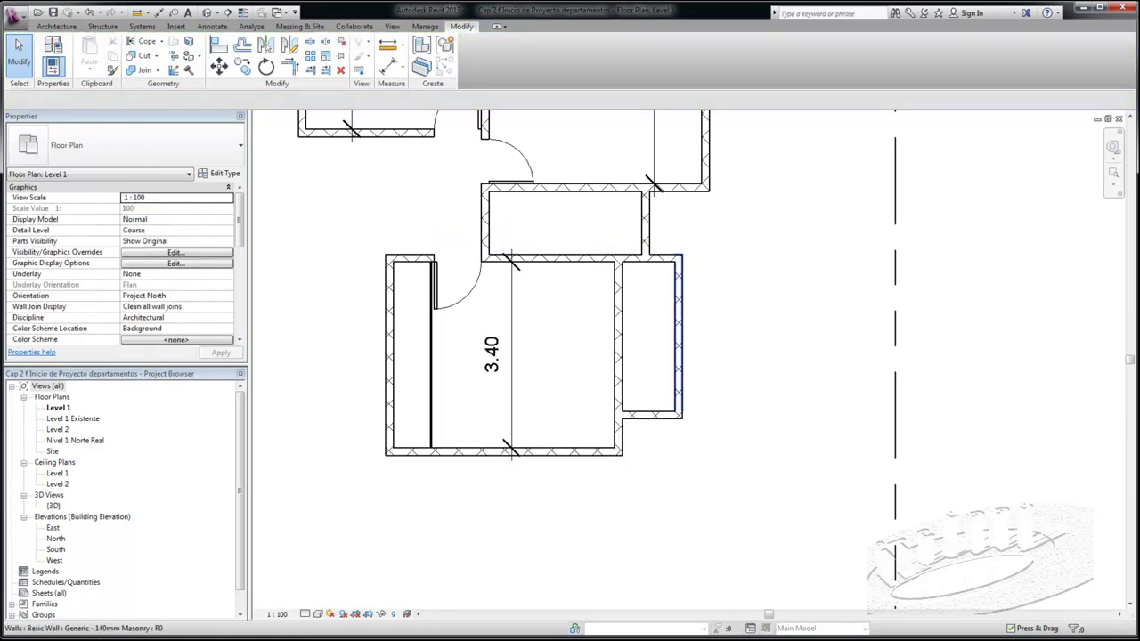
Step: Move the side room's outer wall outward, widening it from 0.96 to 1.40
click(678, 338)
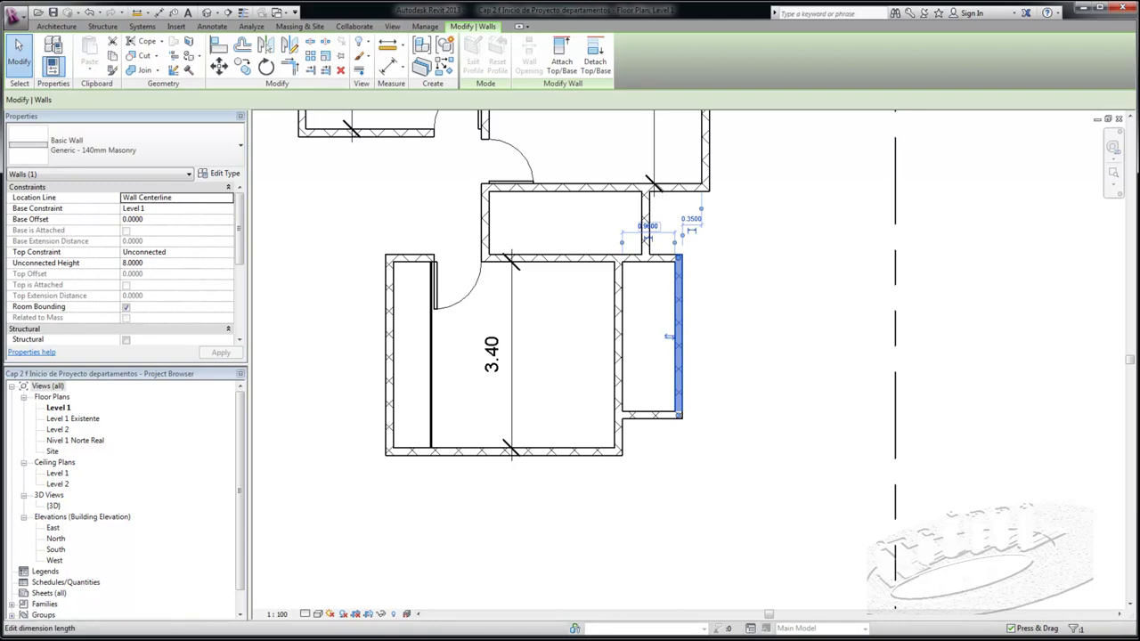
click(647, 230)
text(1.4)
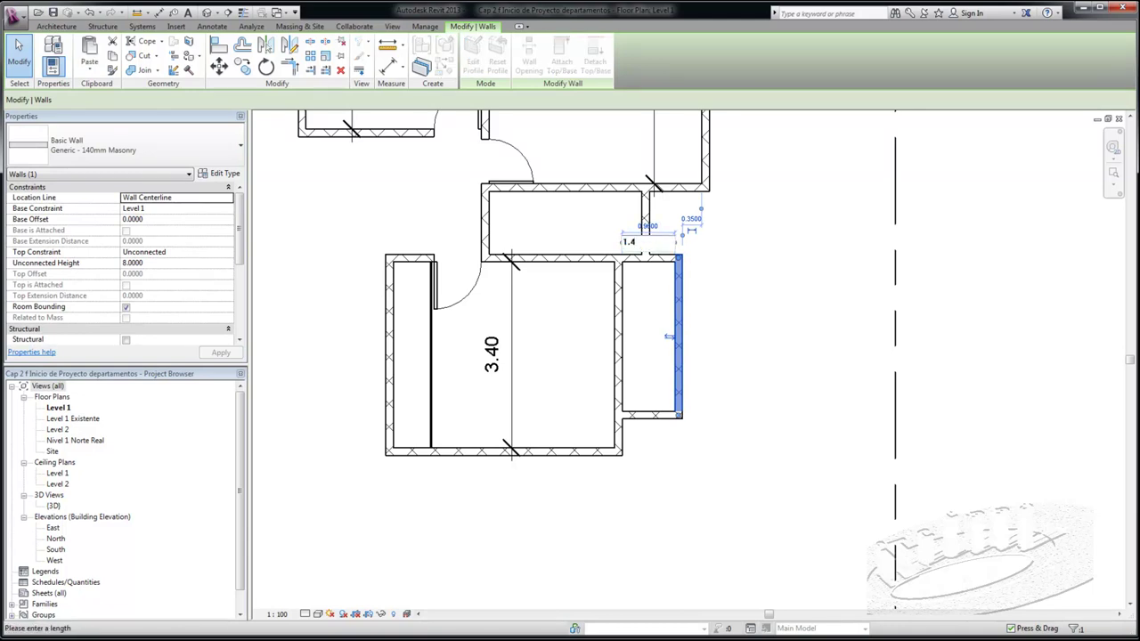
key(Return)
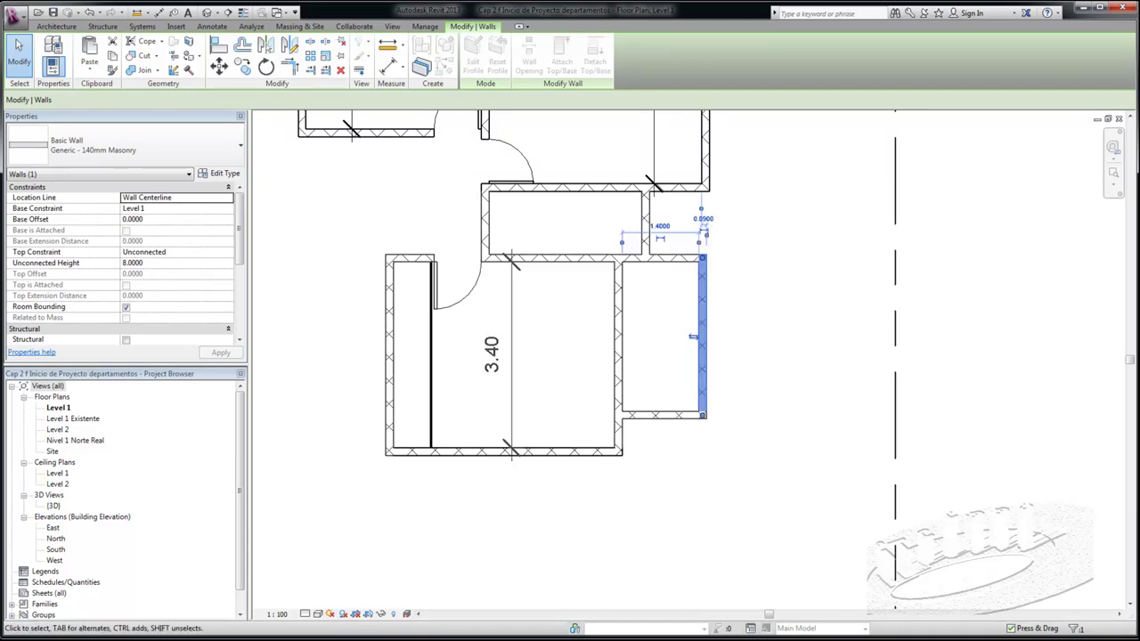
key(Escape)
scroll(510, 248, down, 2)
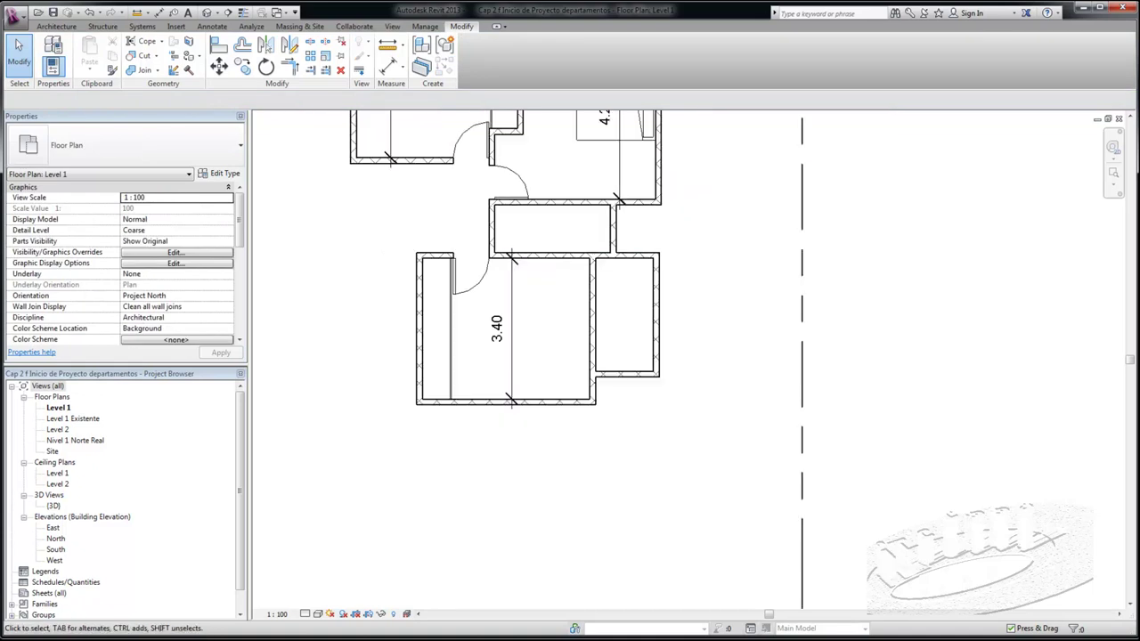
scroll(455, 288, up, 1)
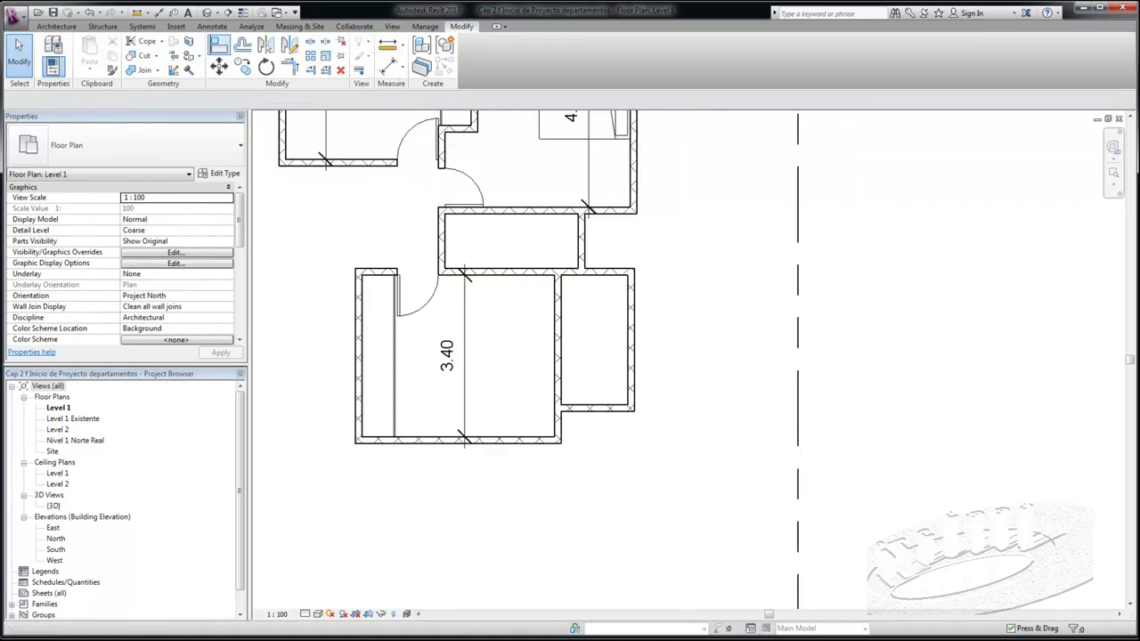
Step: Align the side room's outer wall to the upper exterior wall face with AL
click(220, 47)
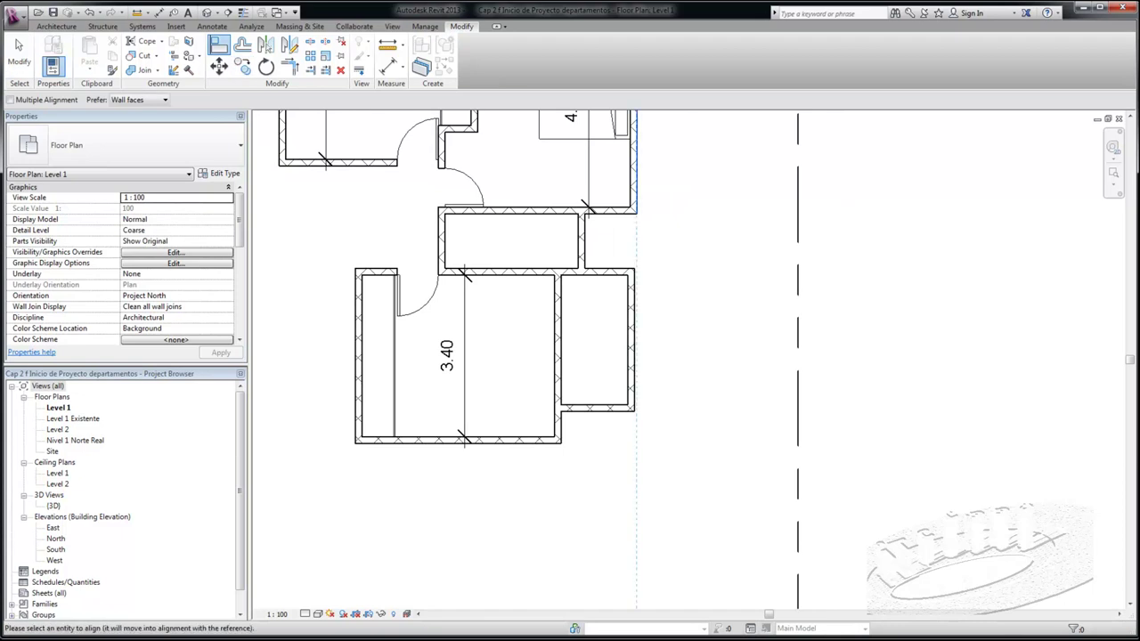
scroll(633, 294, up, 1)
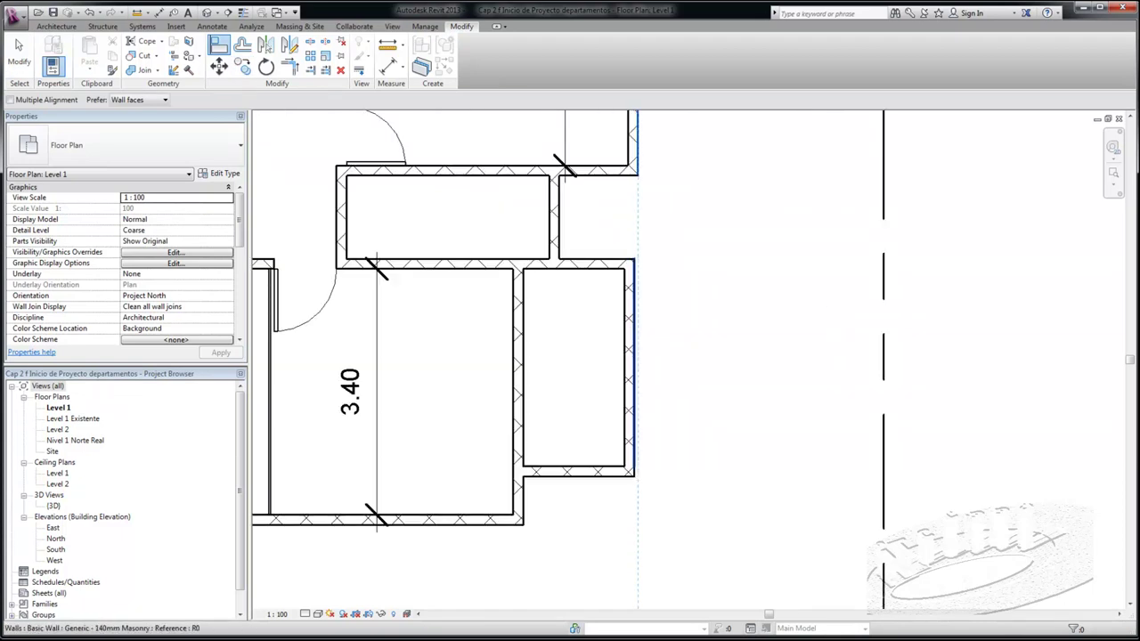
click(632, 302)
key(Escape)
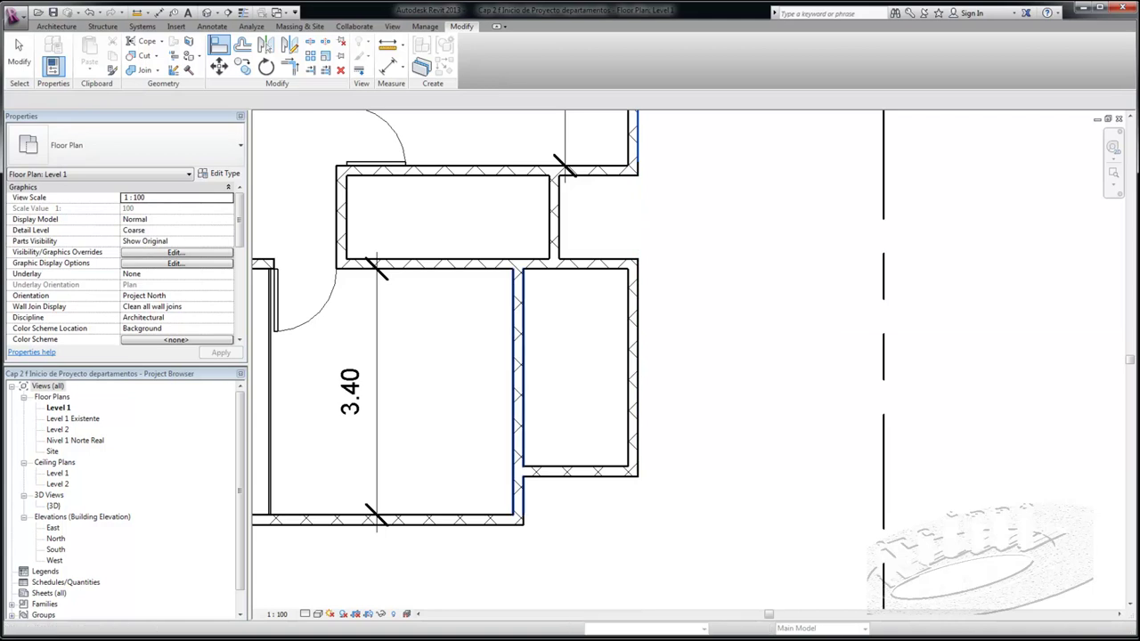
click(512, 391)
Step: Move the dividing wall from 1.4500 to 1.40 spacing, leaving 2.35 on the other side
click(576, 233)
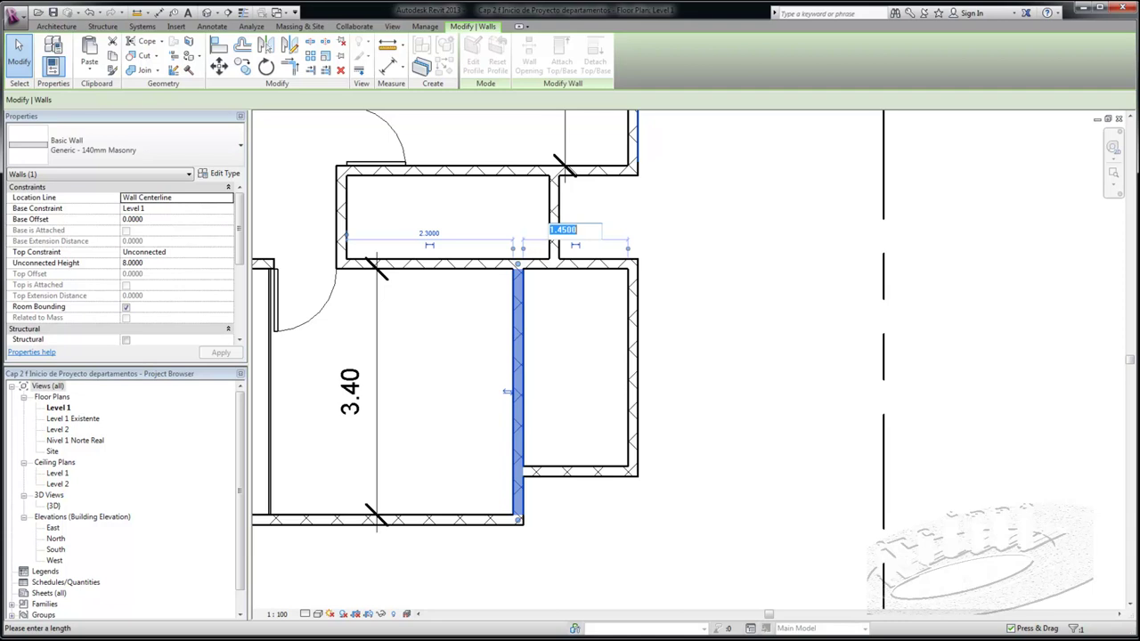
key(Escape)
key(Escape)
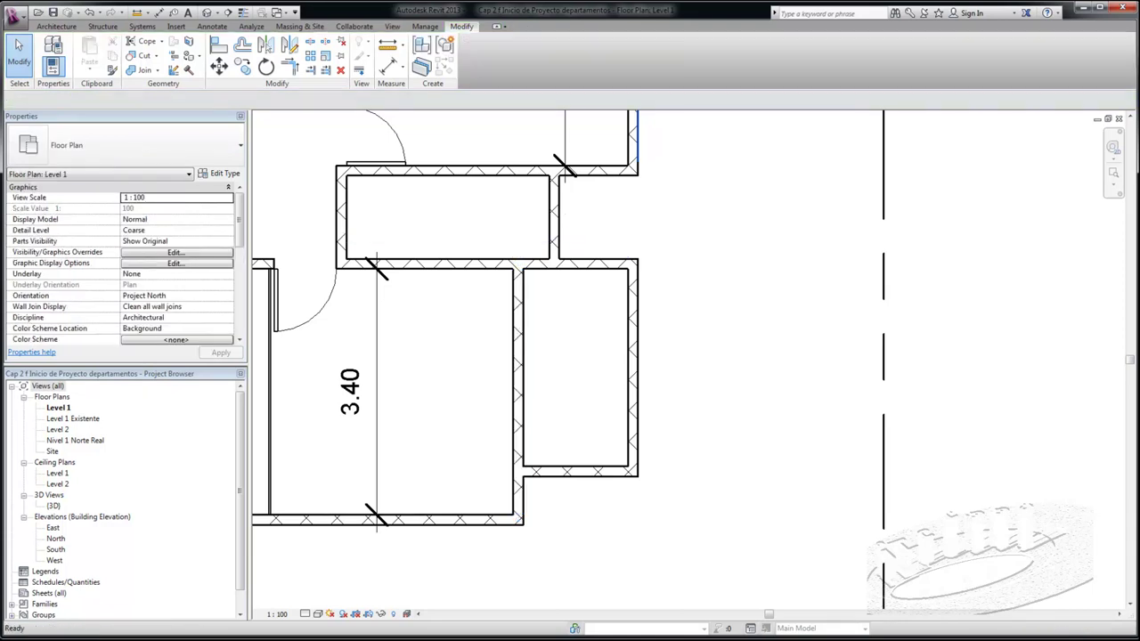
click(633, 365)
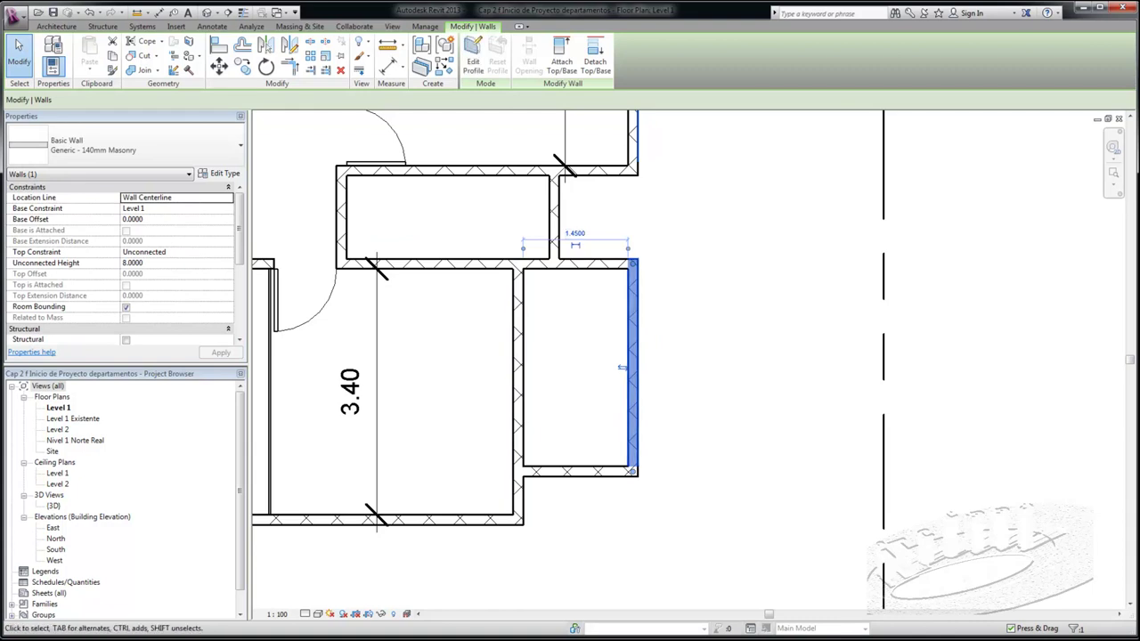
key(Escape)
click(518, 392)
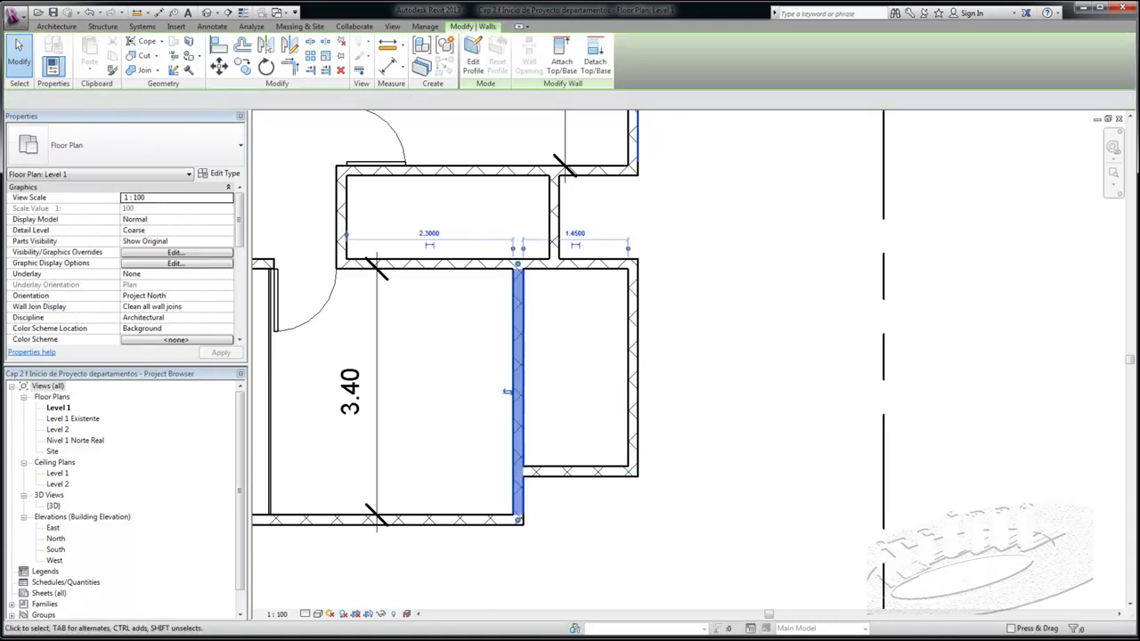
click(576, 232)
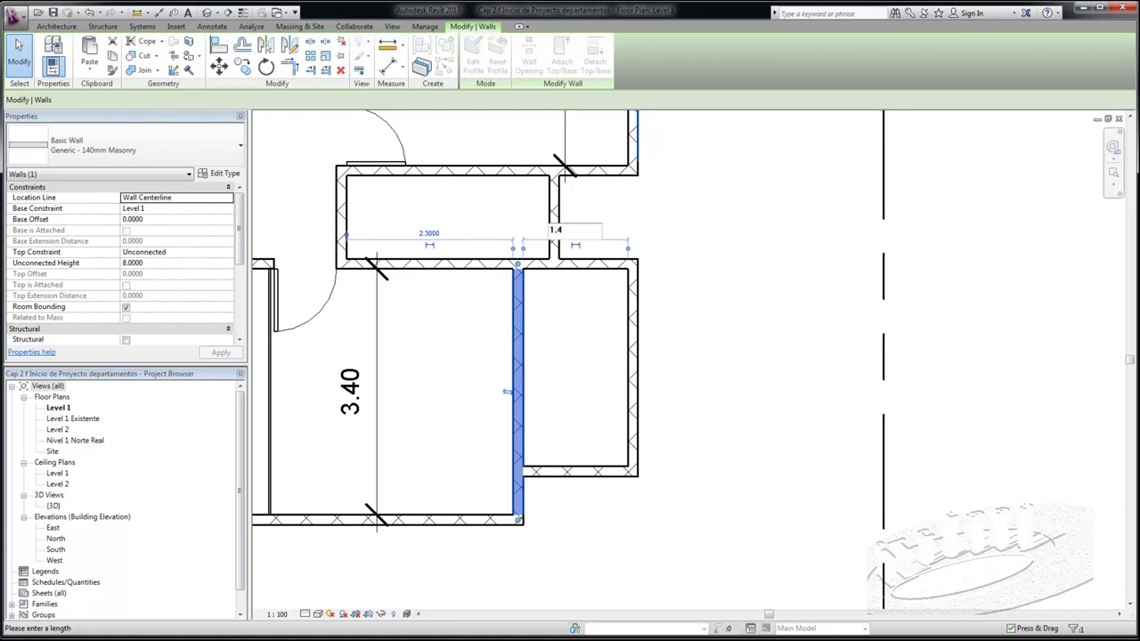
key(Return)
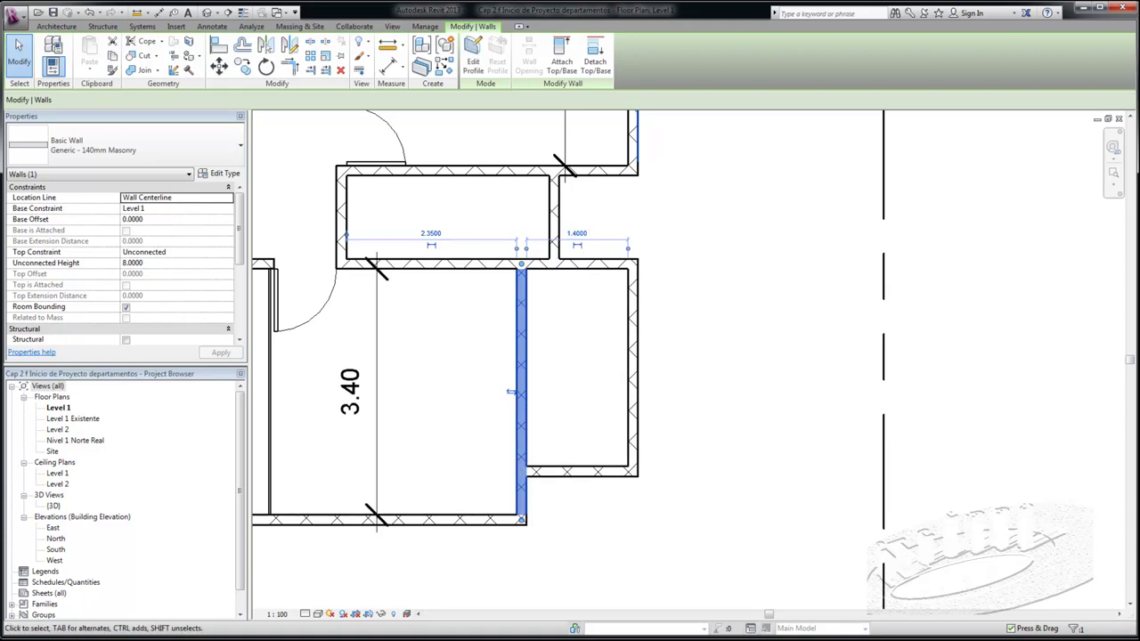
key(Escape)
scroll(657, 222, down, 2)
scroll(354, 277, up, 2)
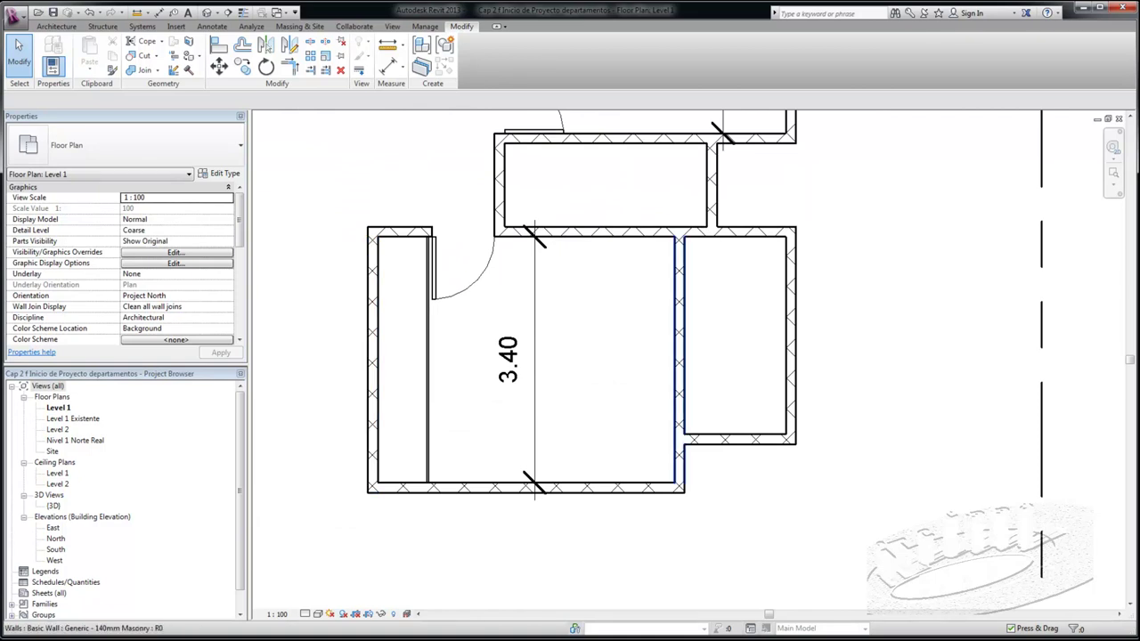
click(678, 356)
Step: Start placing an M_Bed-Standard King 1981 x 2032mm bed component
key(Escape)
scroll(440, 363, down, 2)
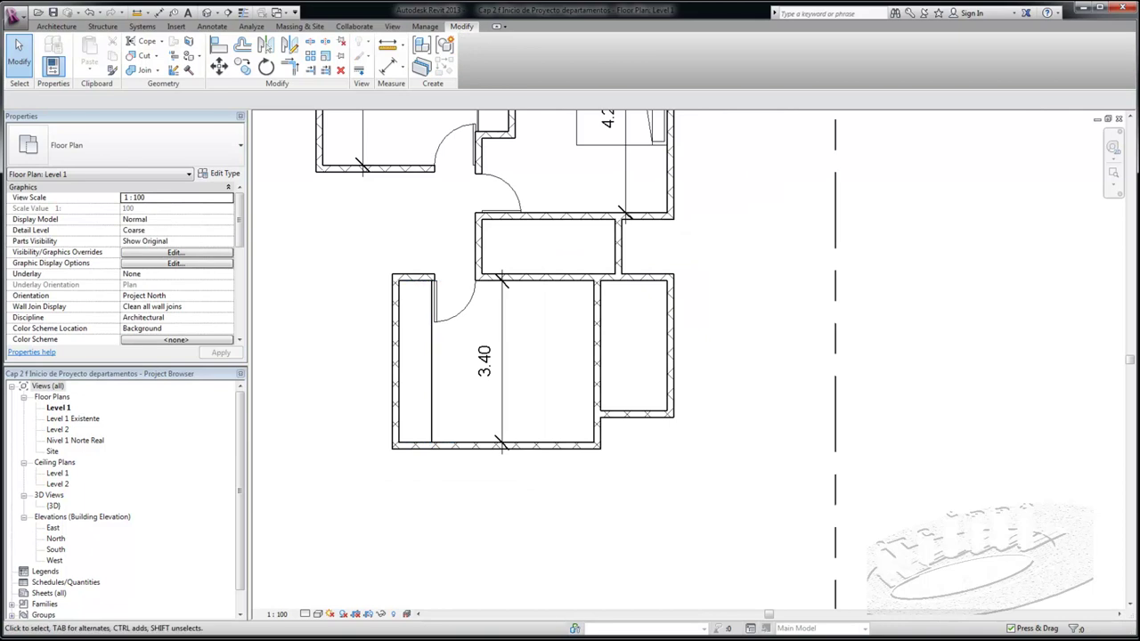
click(56, 26)
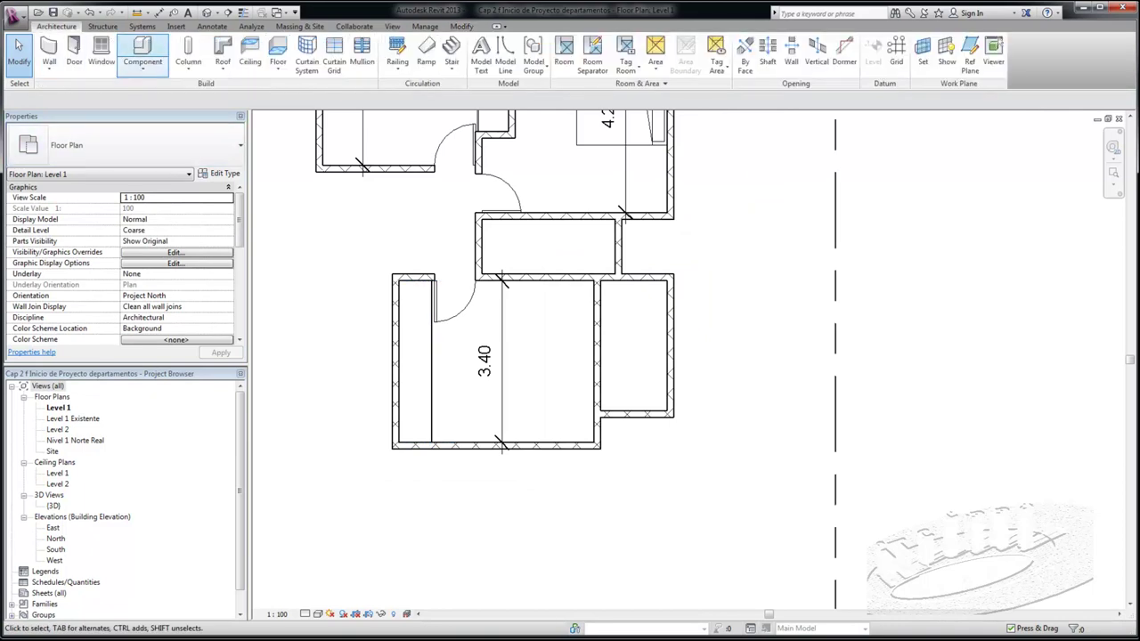
click(143, 53)
click(133, 147)
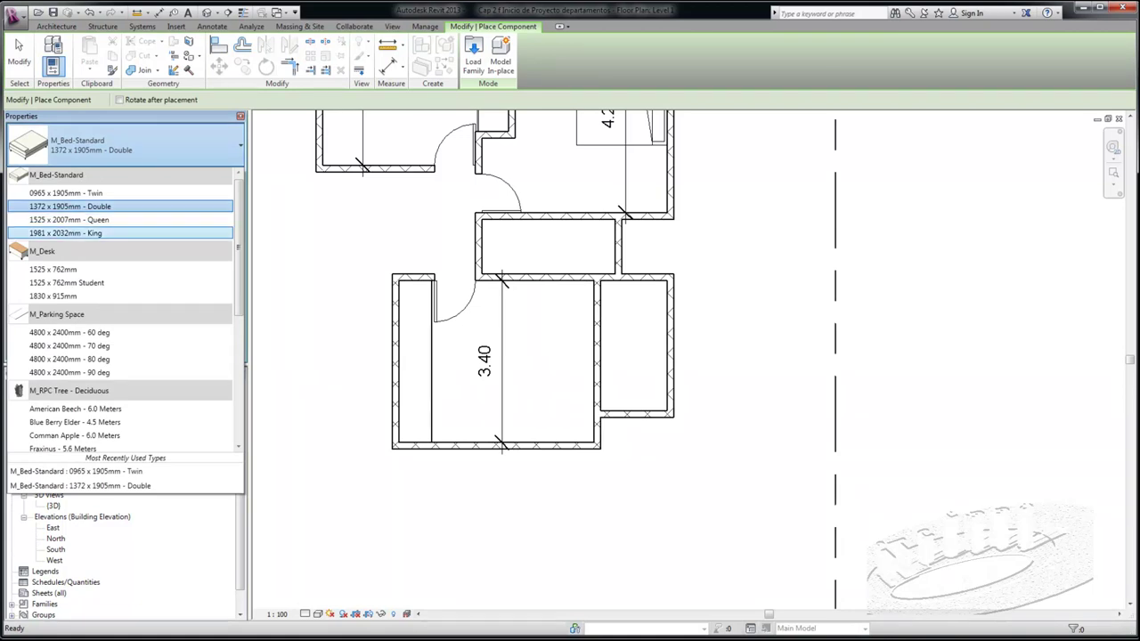
click(89, 233)
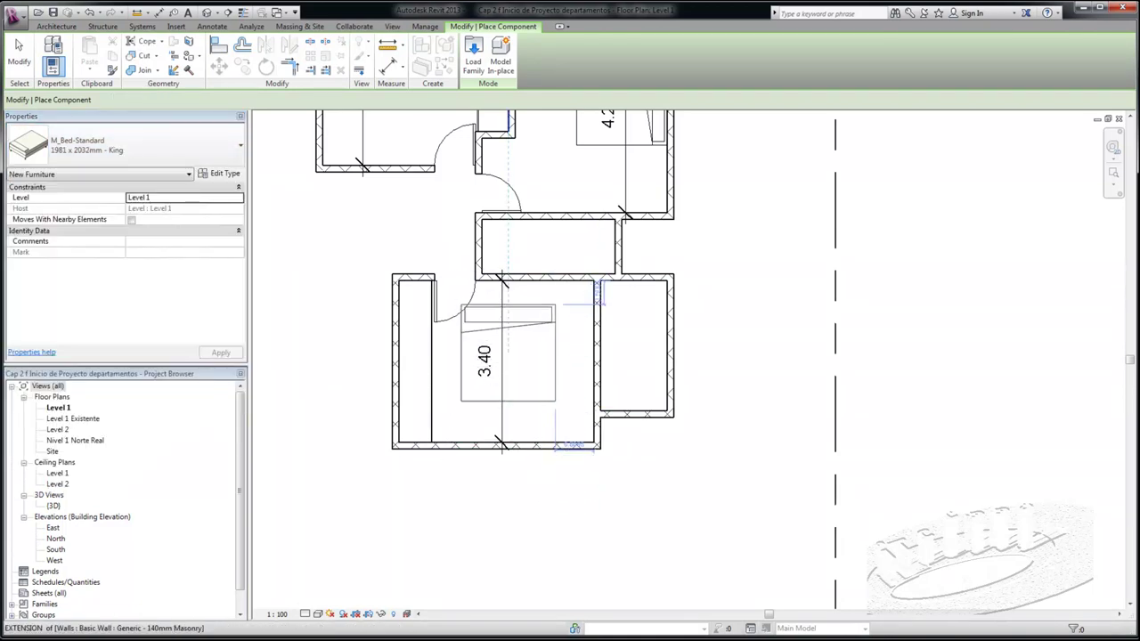
Step: Rotate the bed and place it centred against the bedroom's bottom wall
key(space)
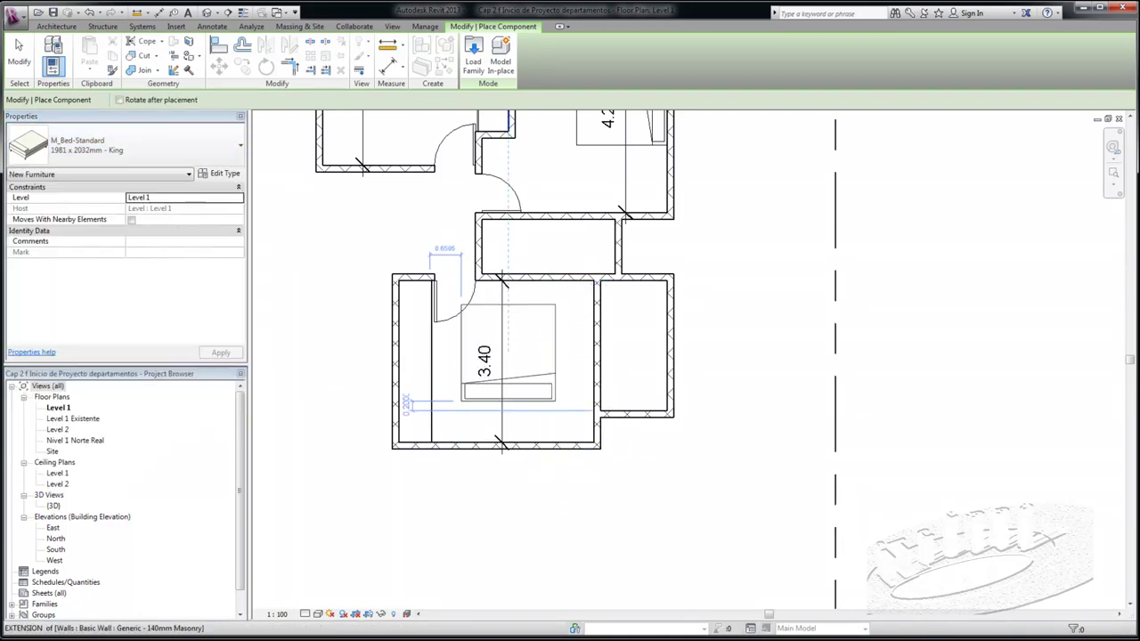
key(space)
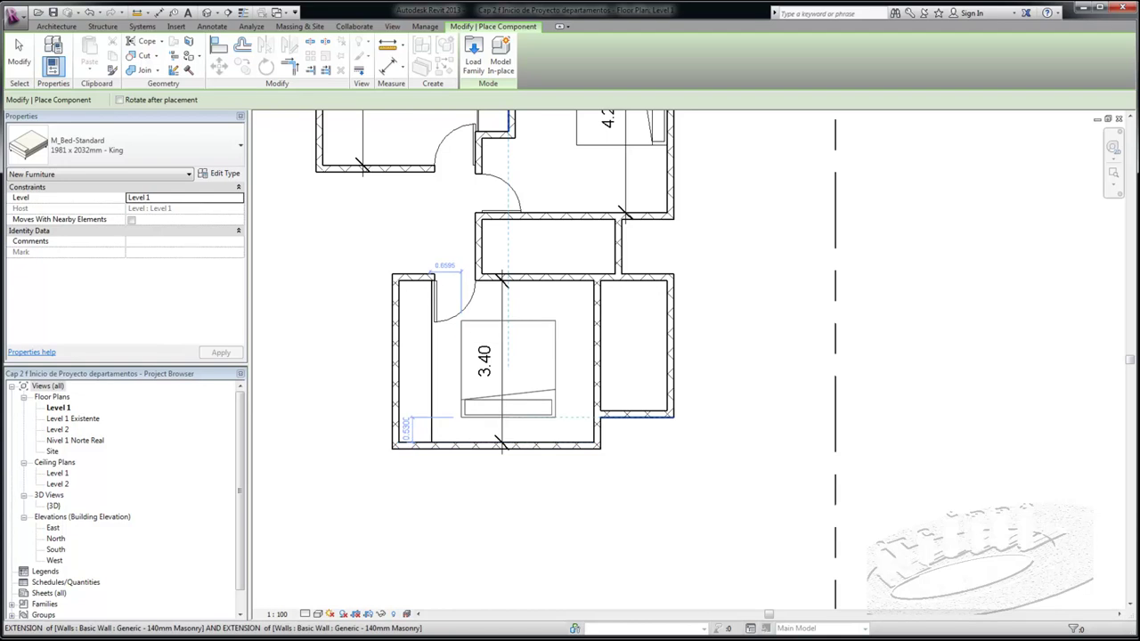
key(space)
key(space)
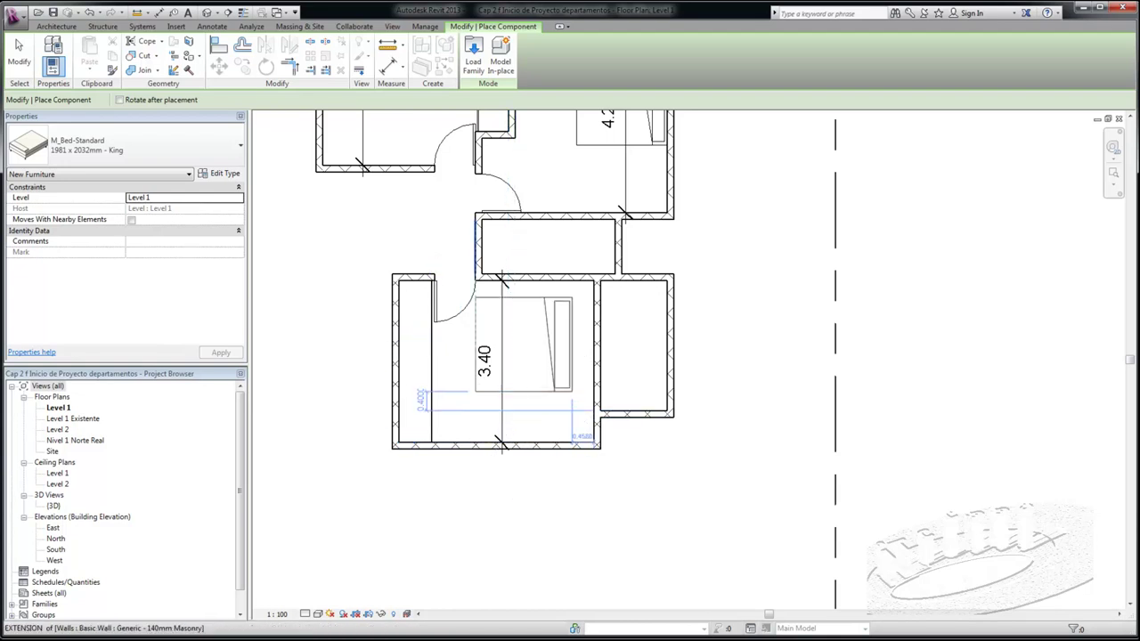
key(space)
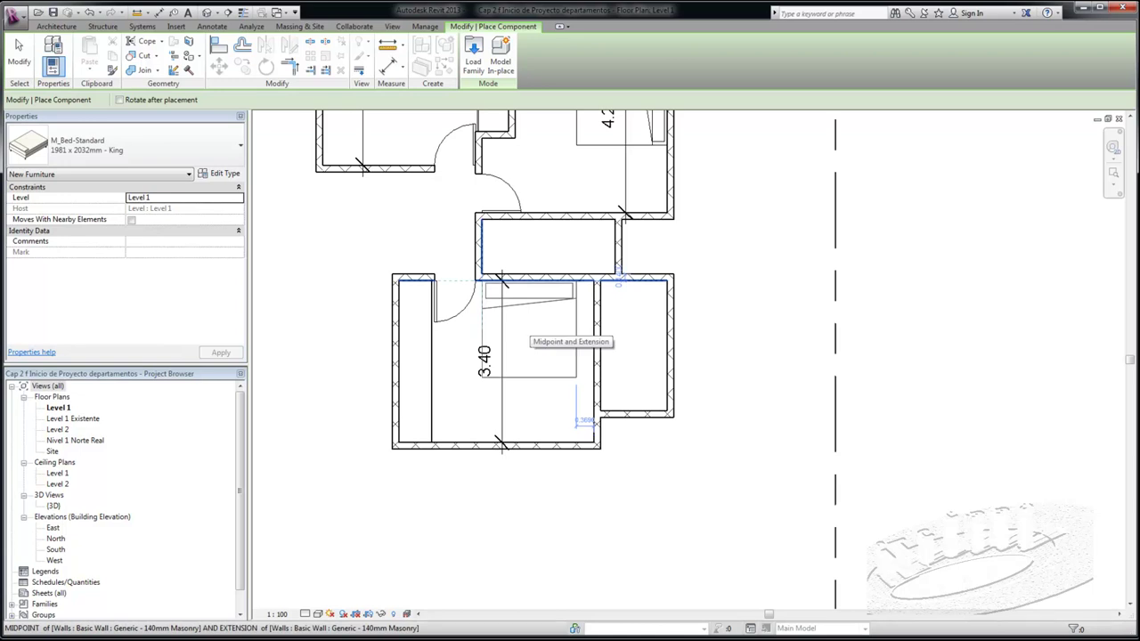
click(502, 281)
key(space)
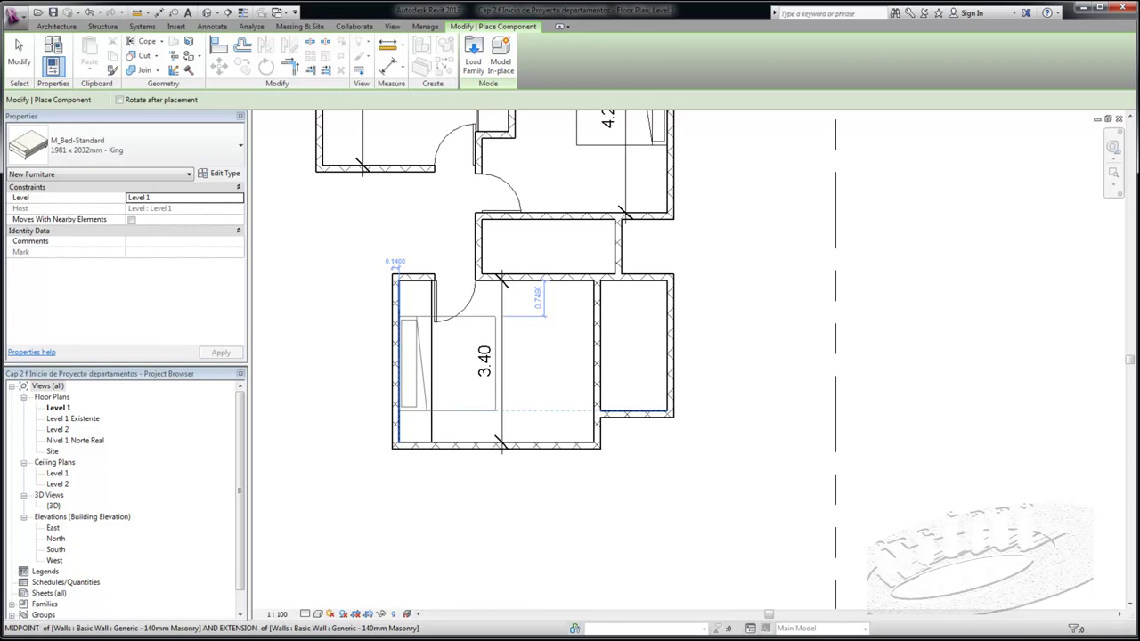
key(space)
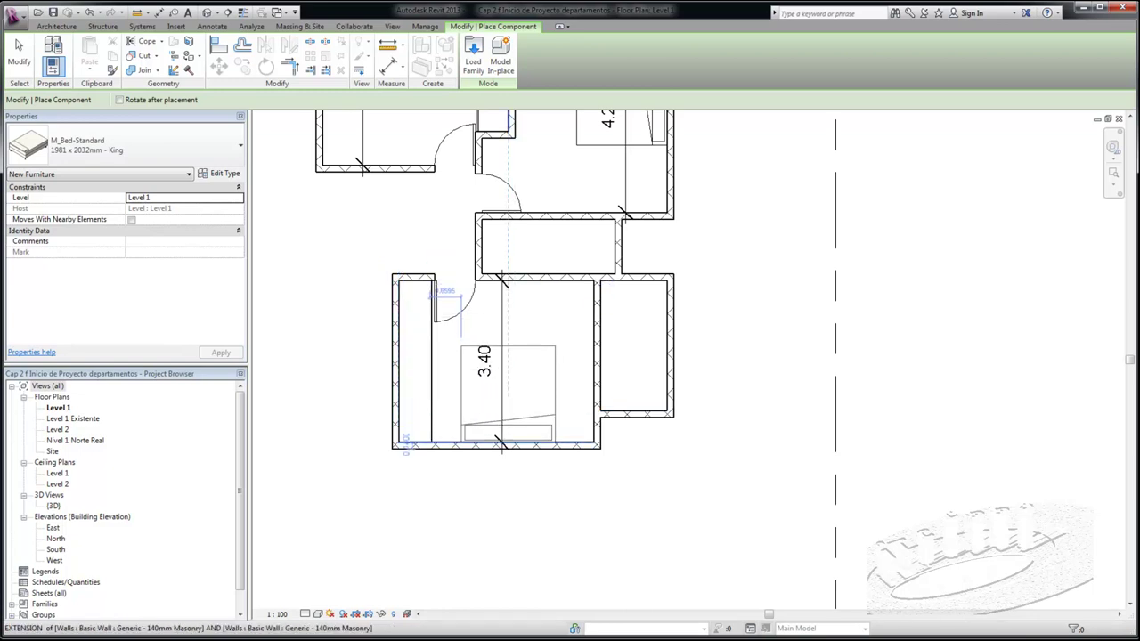
click(502, 405)
key(Escape)
key(Escape)
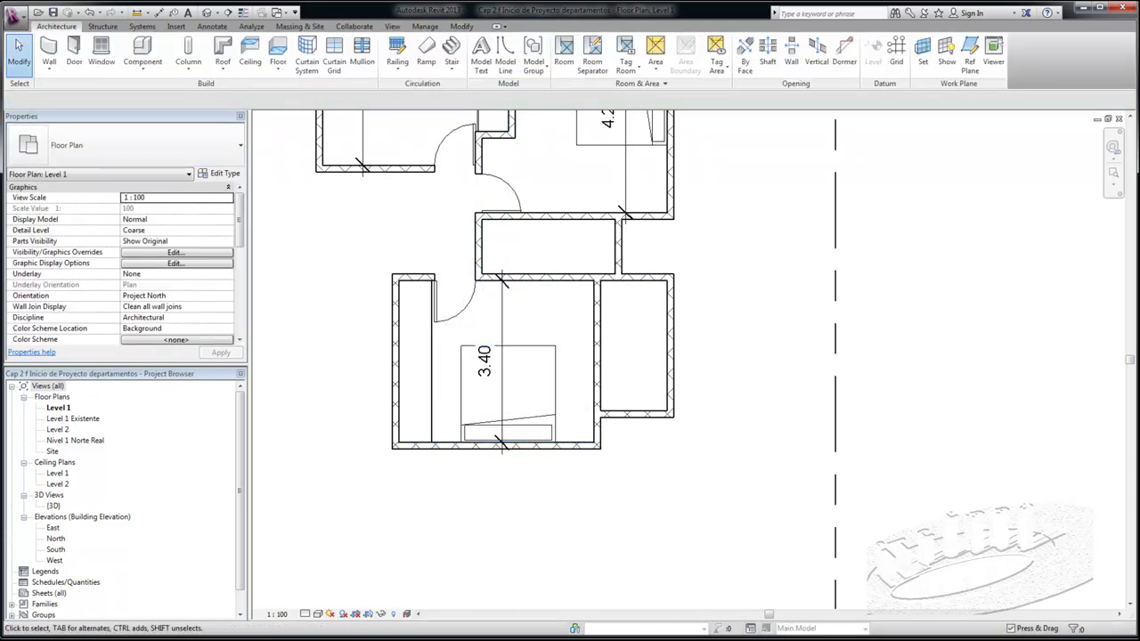
scroll(465, 516, down, 2)
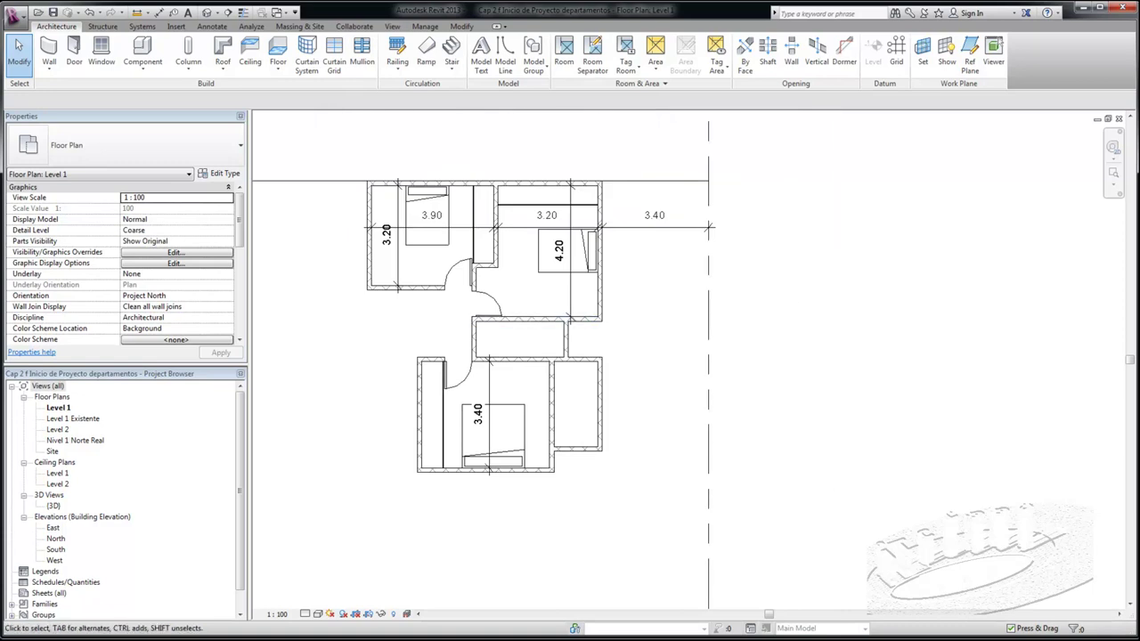
scroll(508, 277, up, 1)
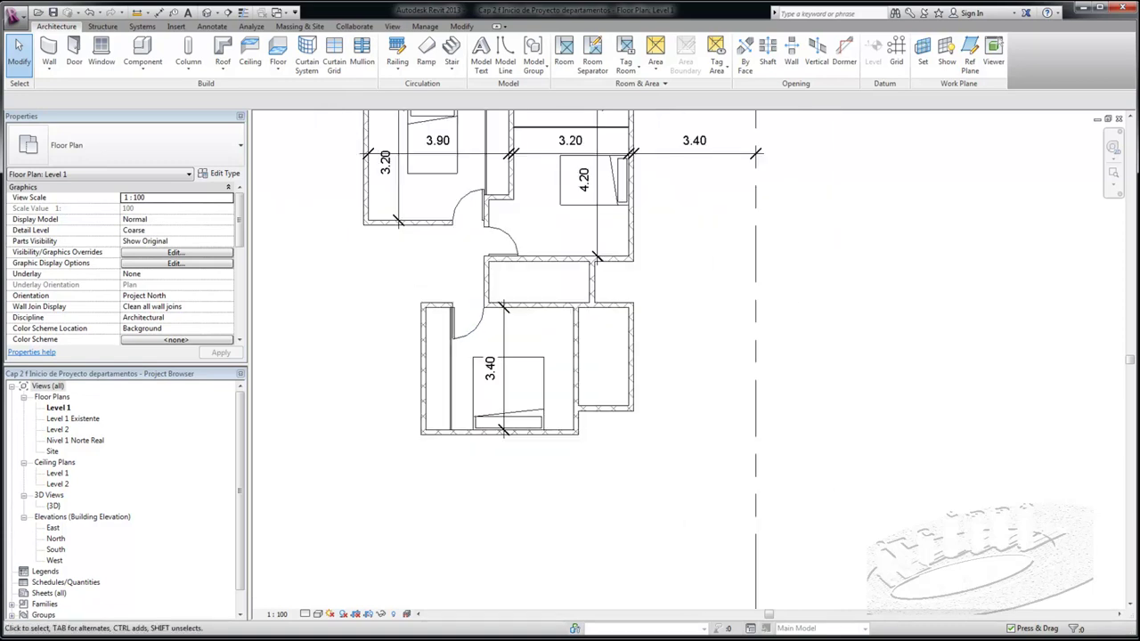
scroll(449, 432, up, 1)
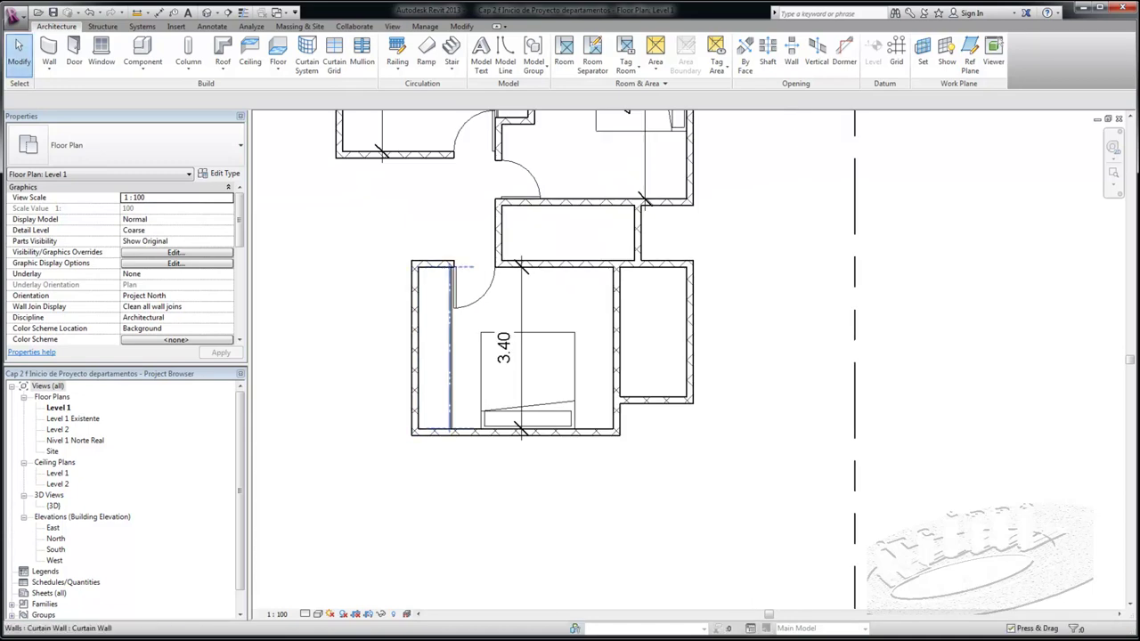
click(450, 349)
key(Escape)
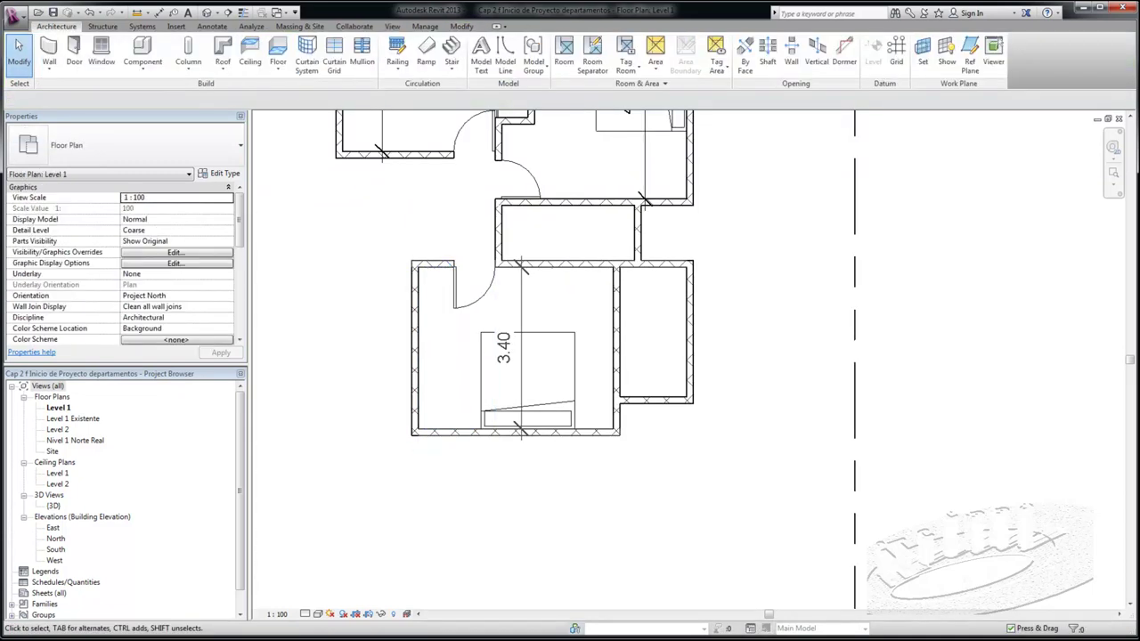
Step: Rotate the king bed a quarter turn and move it against the left wall
click(535, 383)
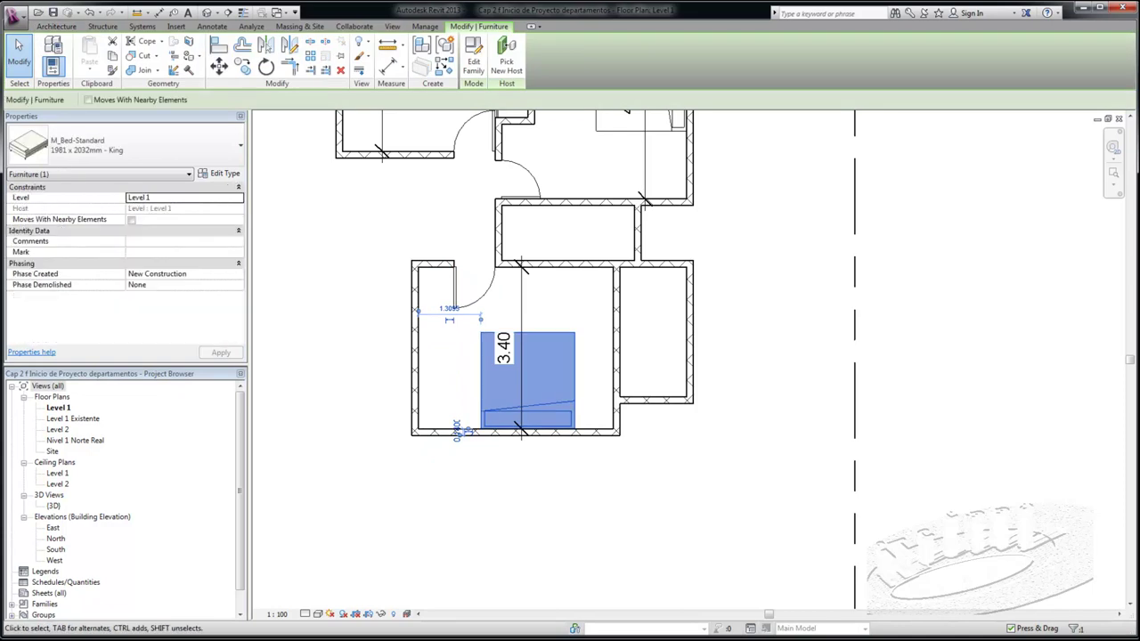
key(space)
key(space)
key(space)
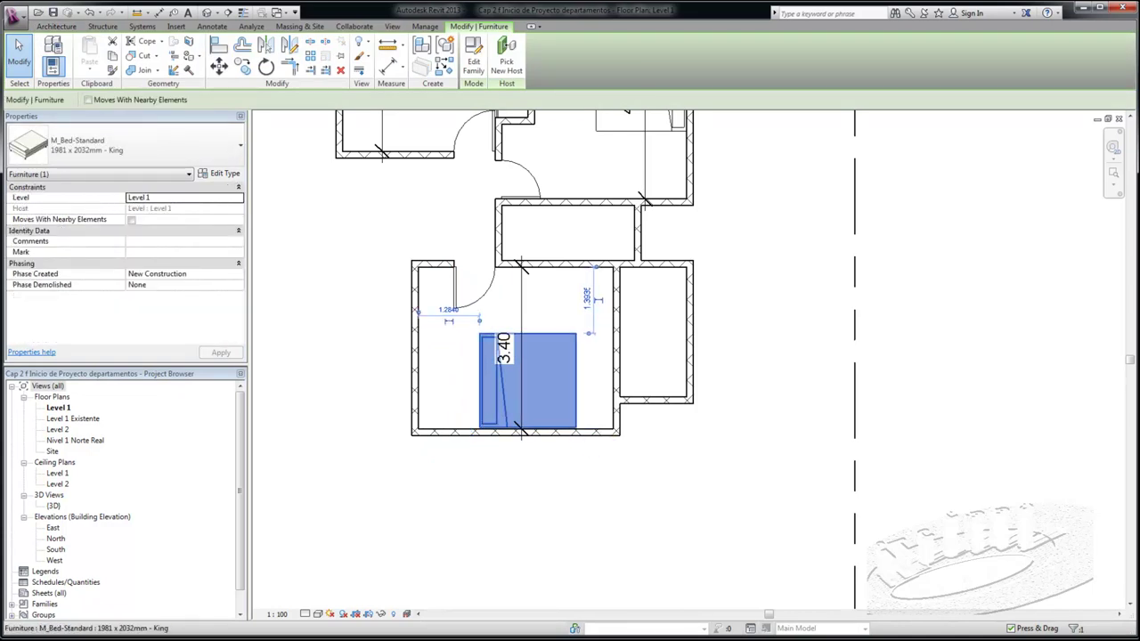
drag(525, 374, 470, 351)
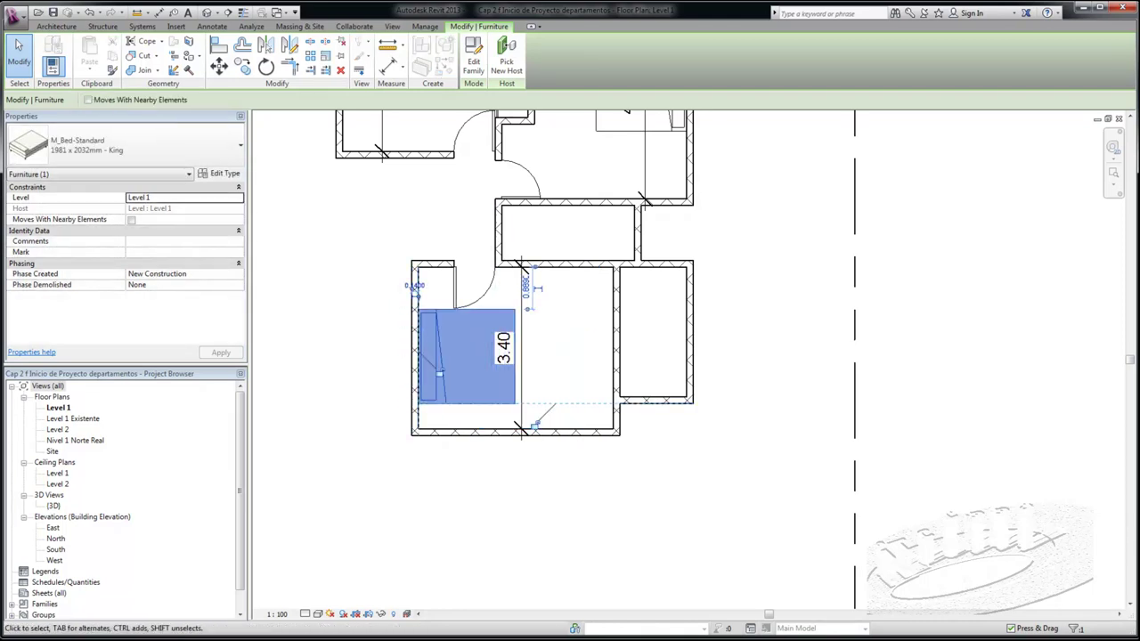
key(Escape)
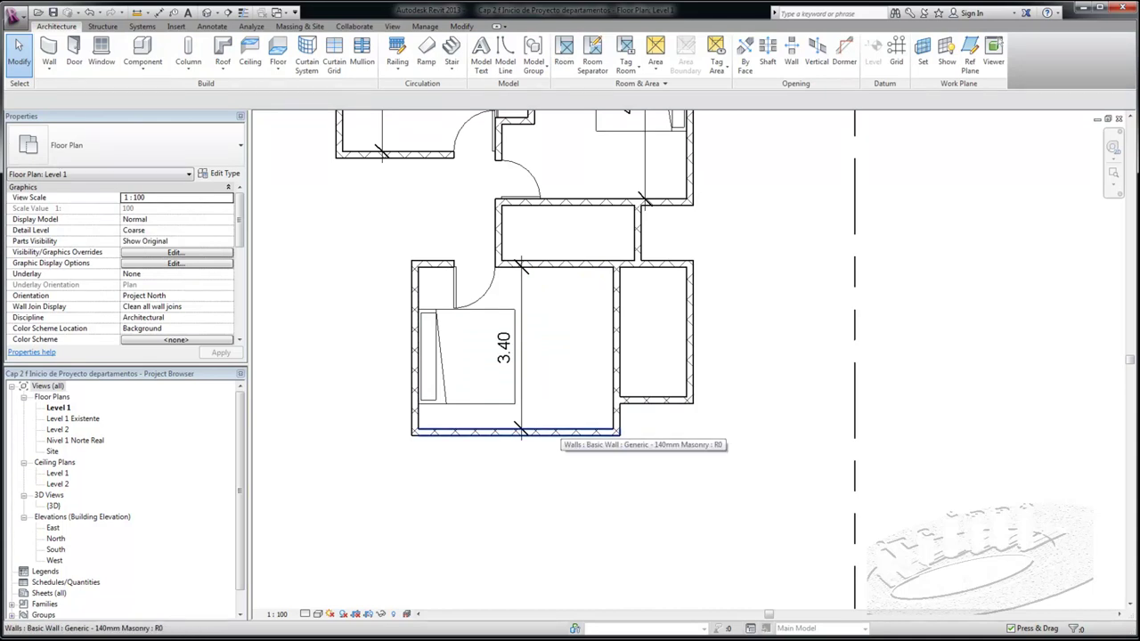
Step: Drag the bedroom's bottom wall down so the room is 4.10 deep
click(521, 434)
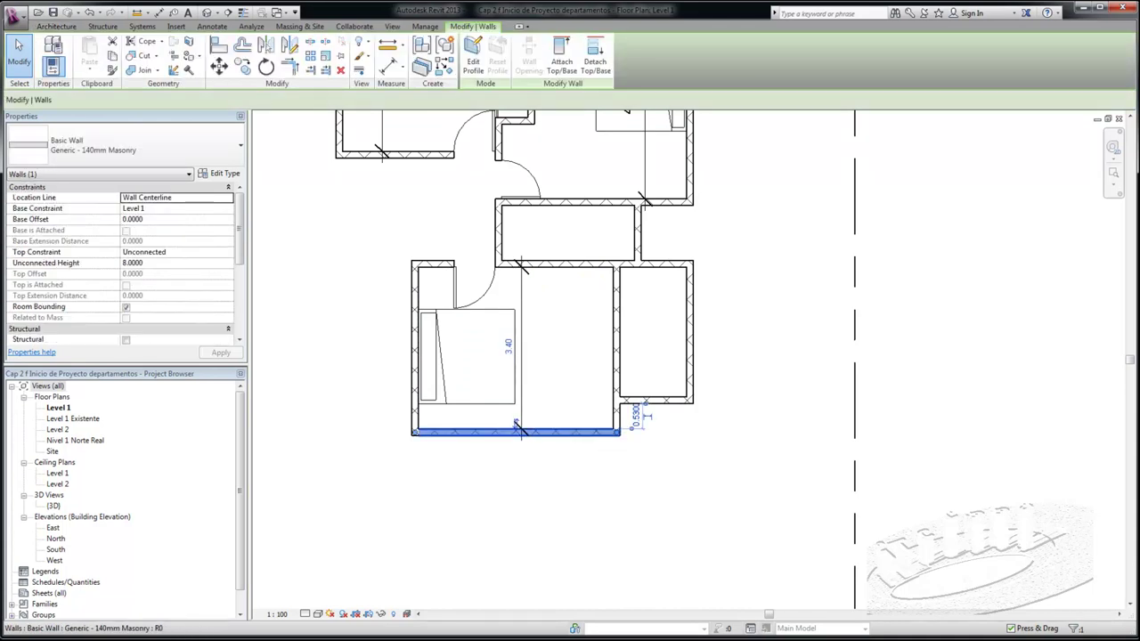
drag(521, 434, 520, 465)
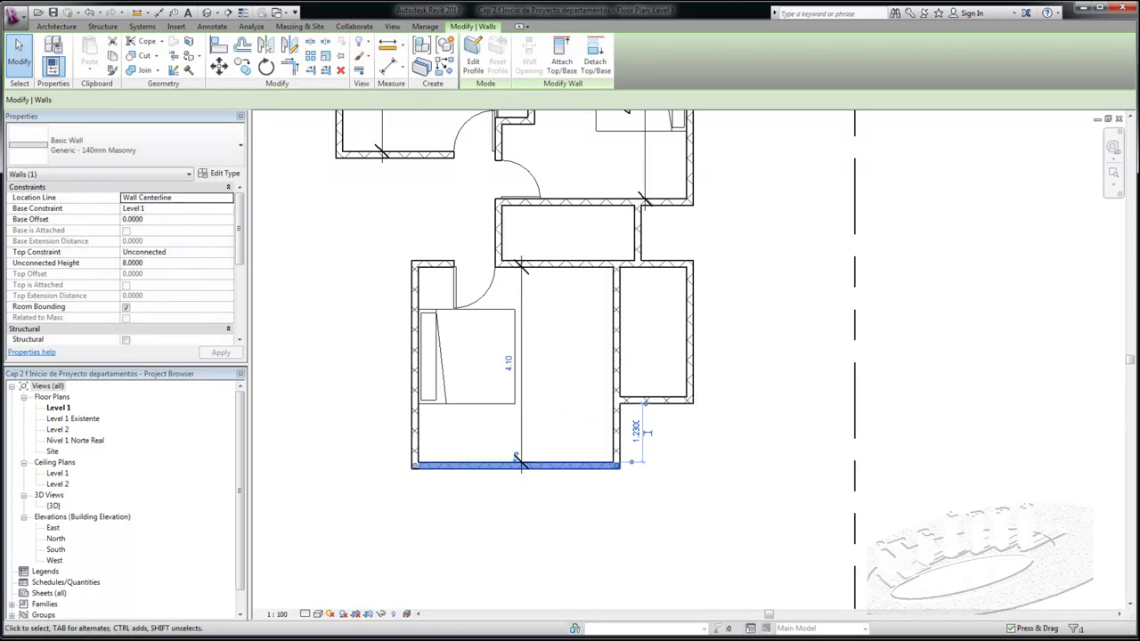
click(472, 357)
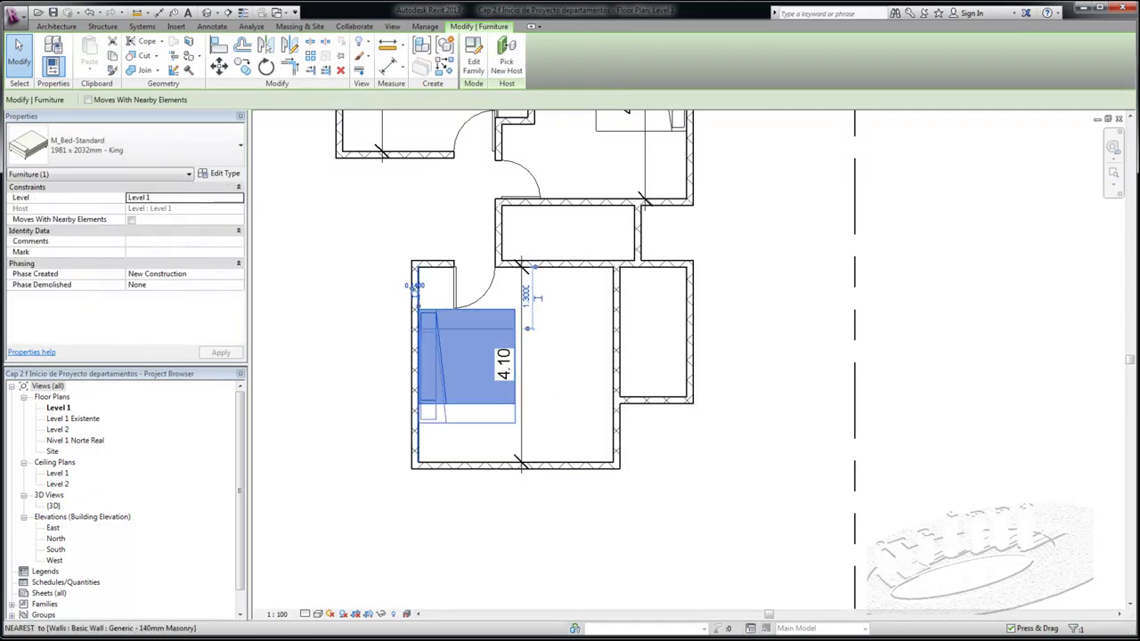
Step: Nudge the bed down the left wall, then try deleting the top wall and undo it
drag(463, 356, 463, 380)
key(Escape)
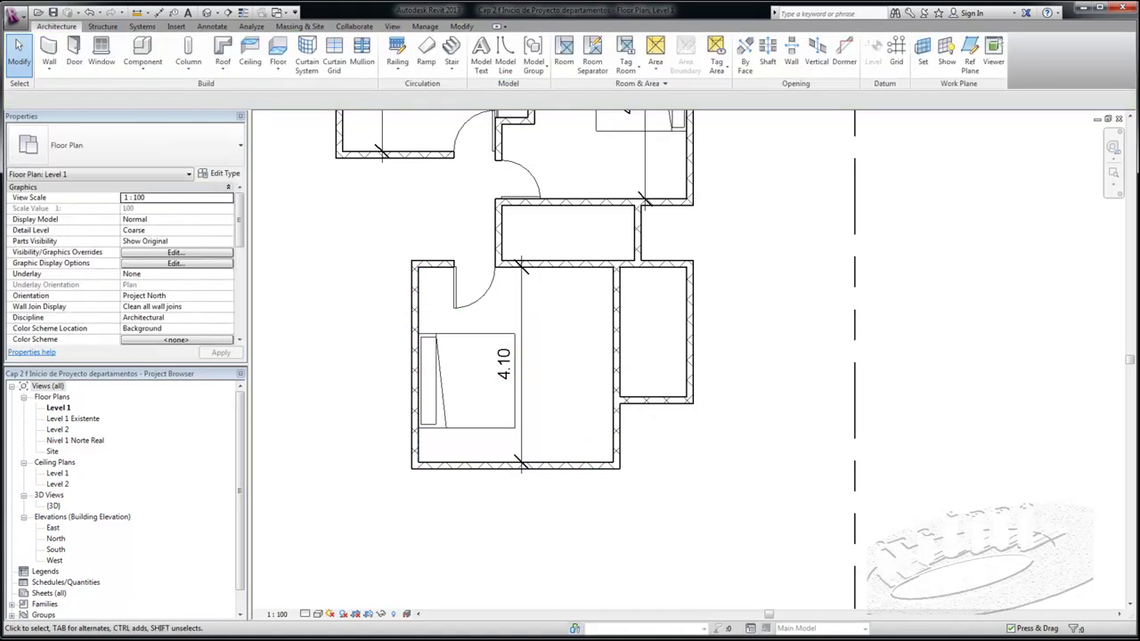
click(476, 290)
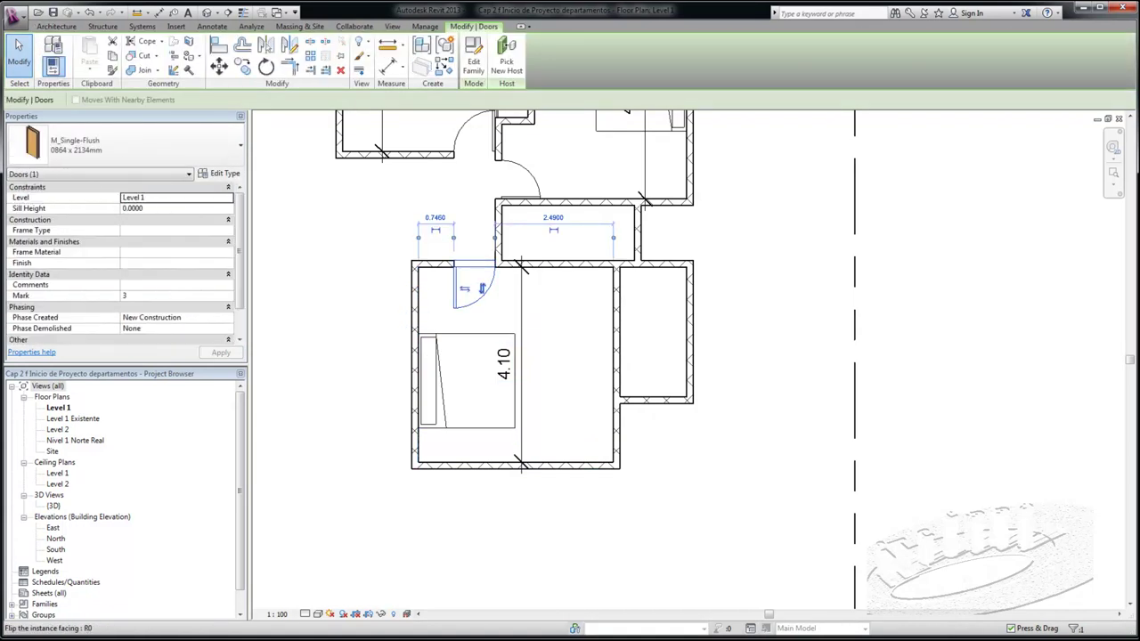
key(Escape)
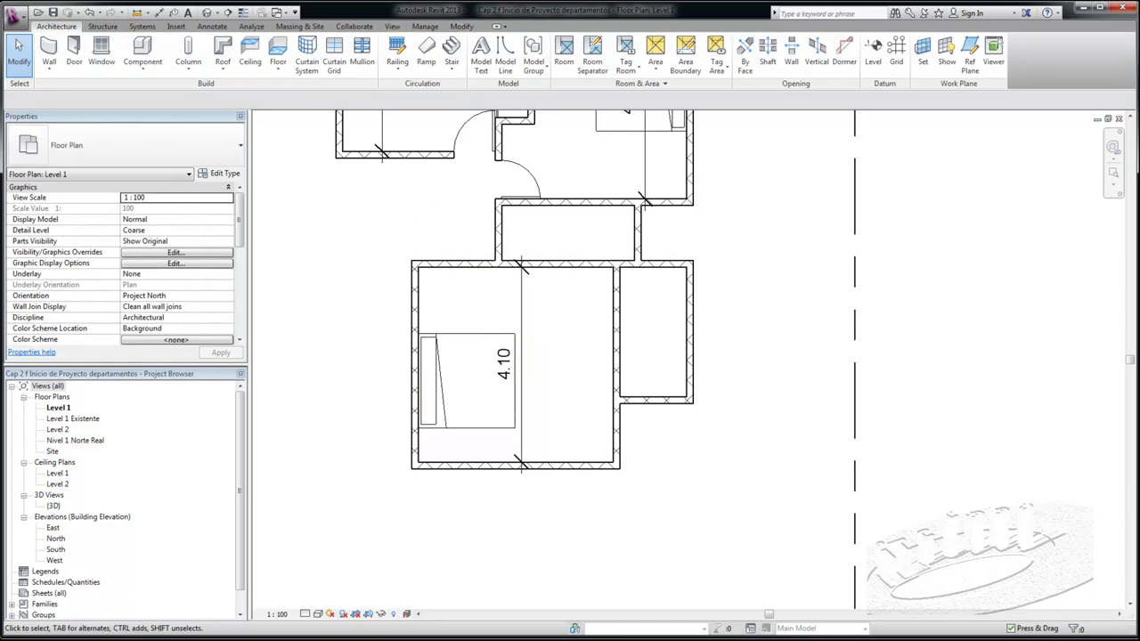
click(552, 267)
key(Delete)
key(ctrl+z)
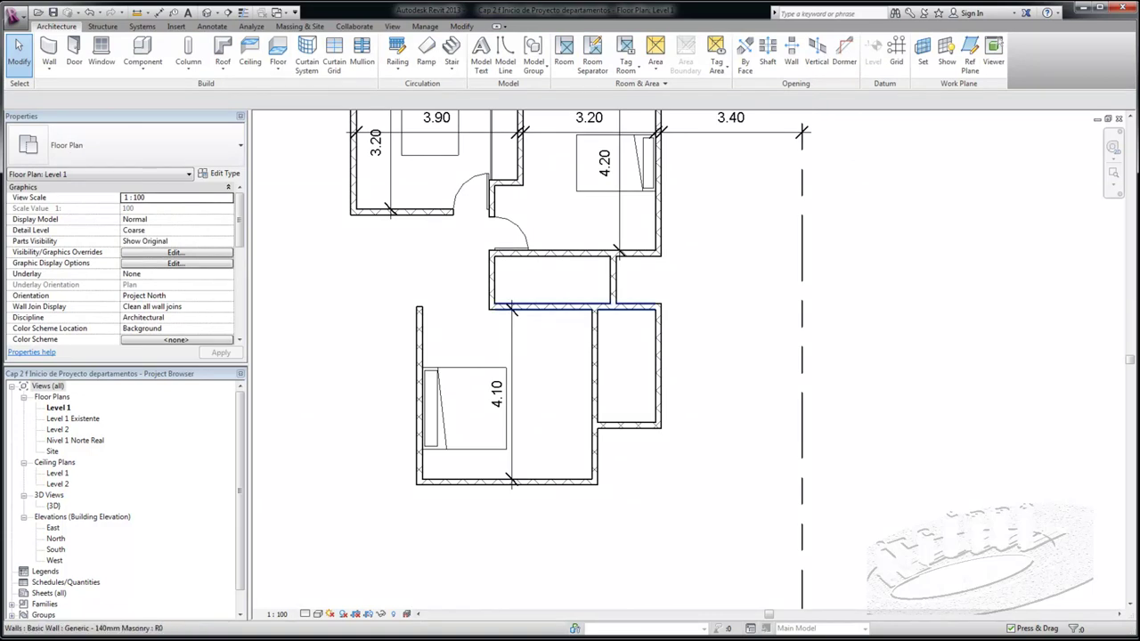
Step: Extend the wall below the corridor left to meet the bedroom's left wall
click(512, 307)
drag(491, 308, 419, 308)
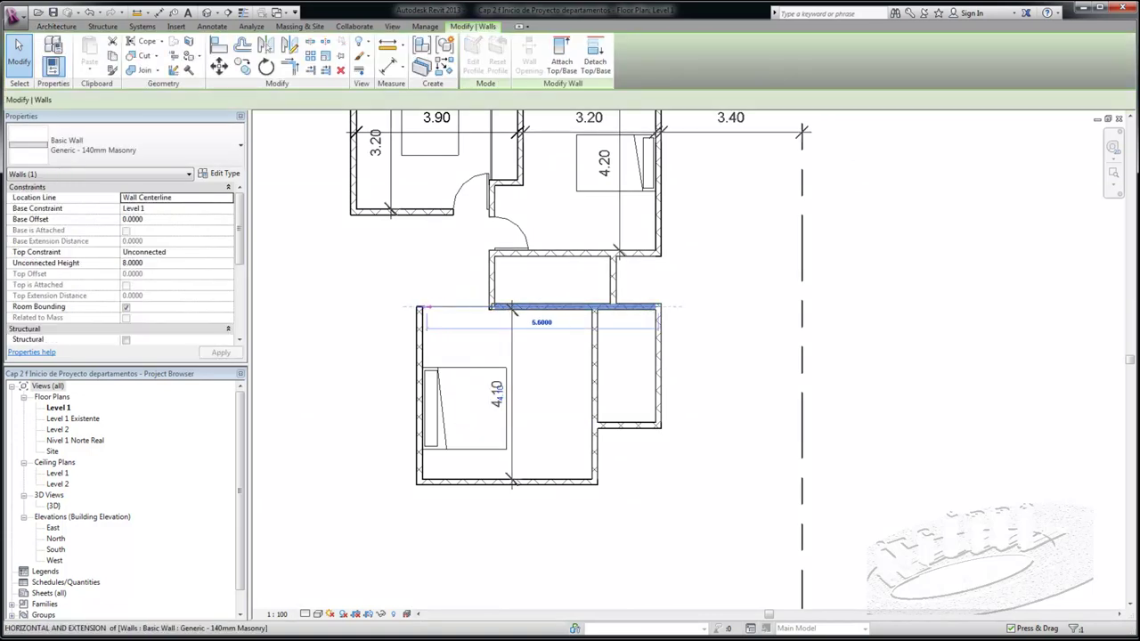
key(Escape)
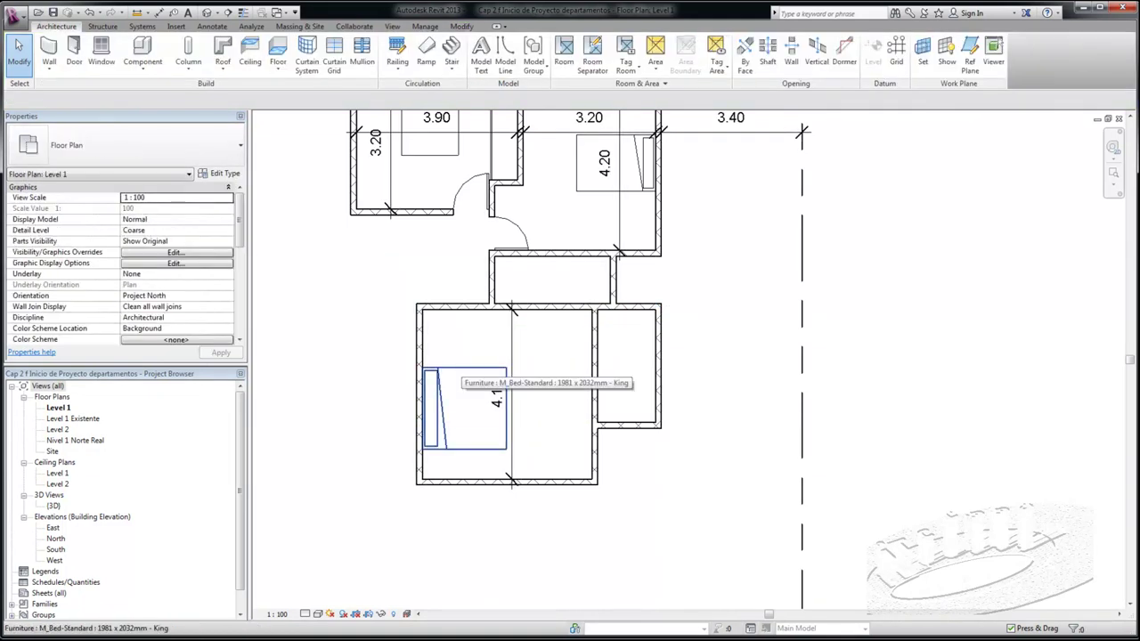
Step: Rotate the king bed and move it with its head against the top wall
click(458, 375)
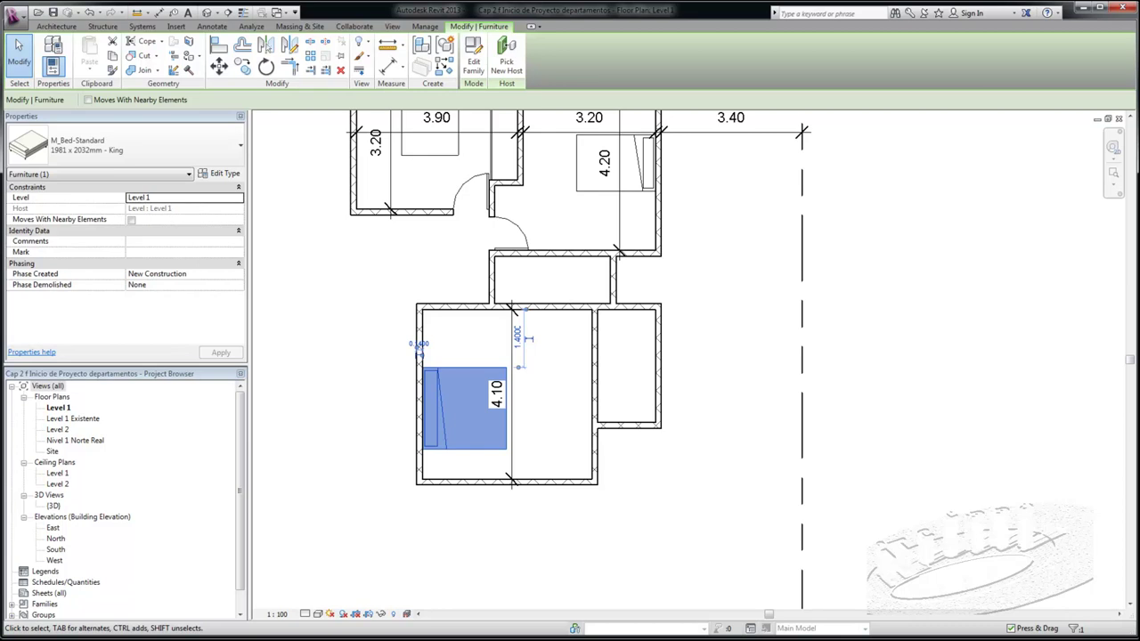
key(space)
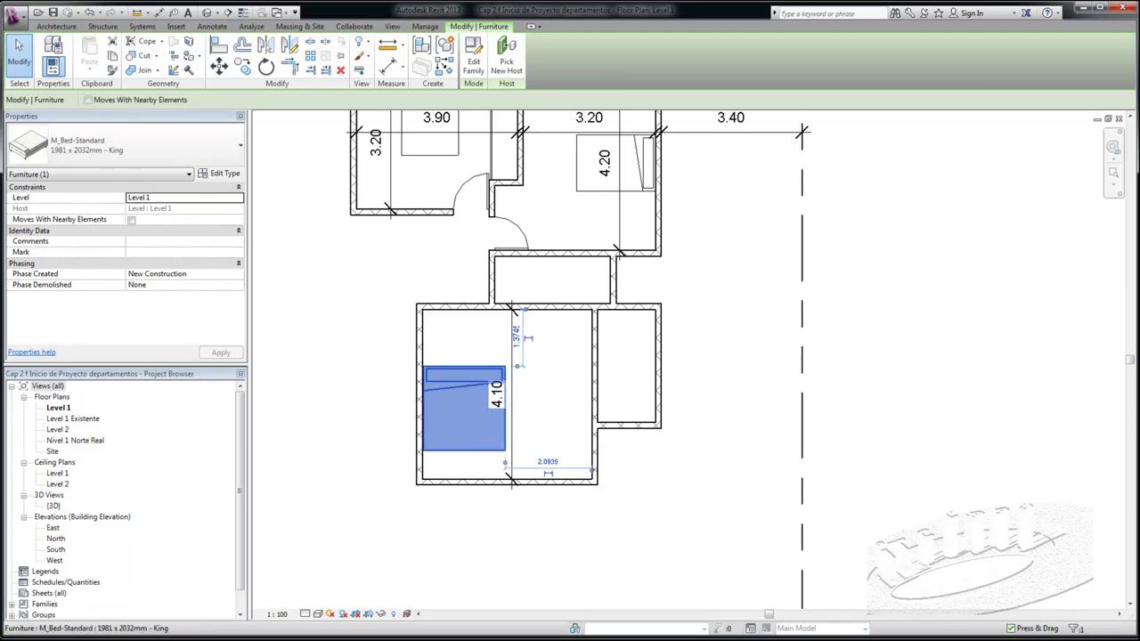
drag(472, 410, 545, 273)
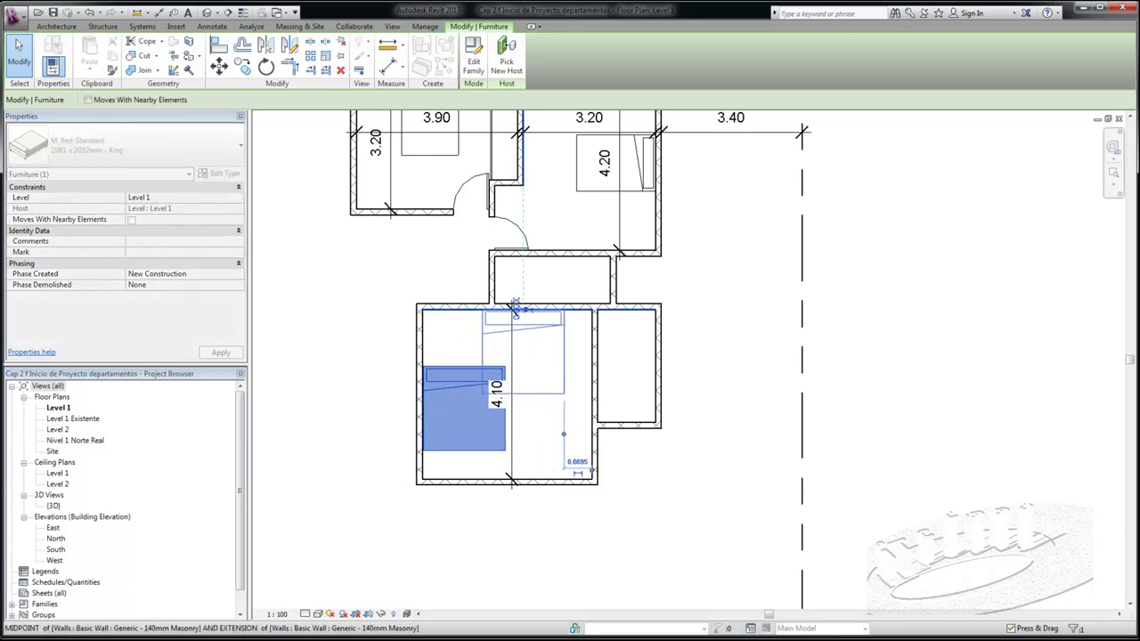
key(Escape)
scroll(478, 401, down, 1)
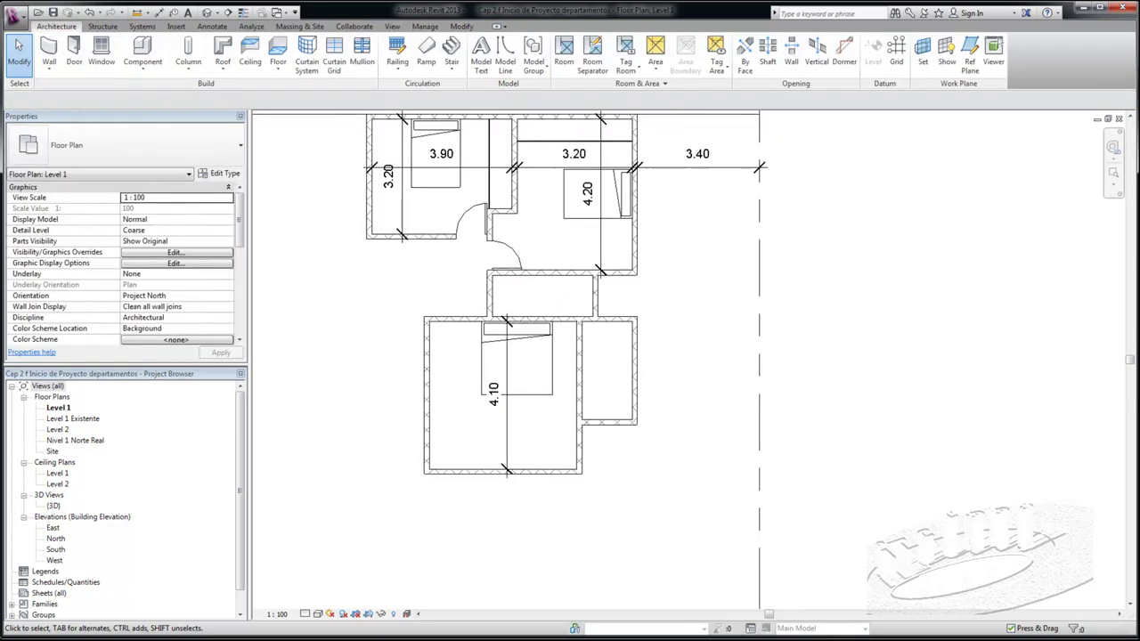
scroll(478, 401, down, 1)
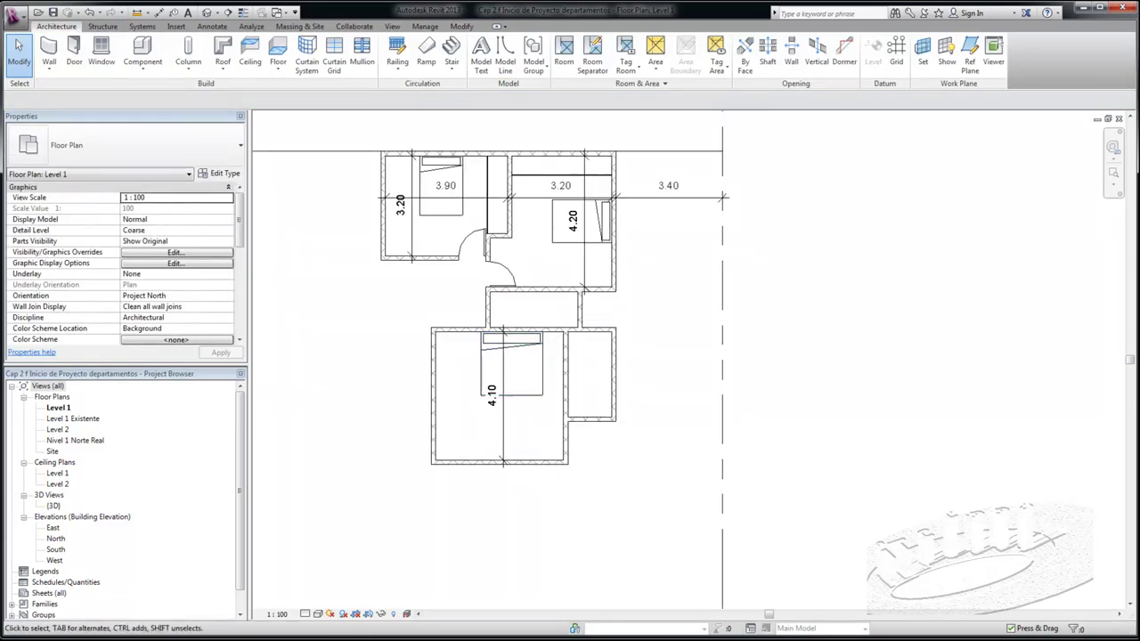
scroll(554, 361, up, 2)
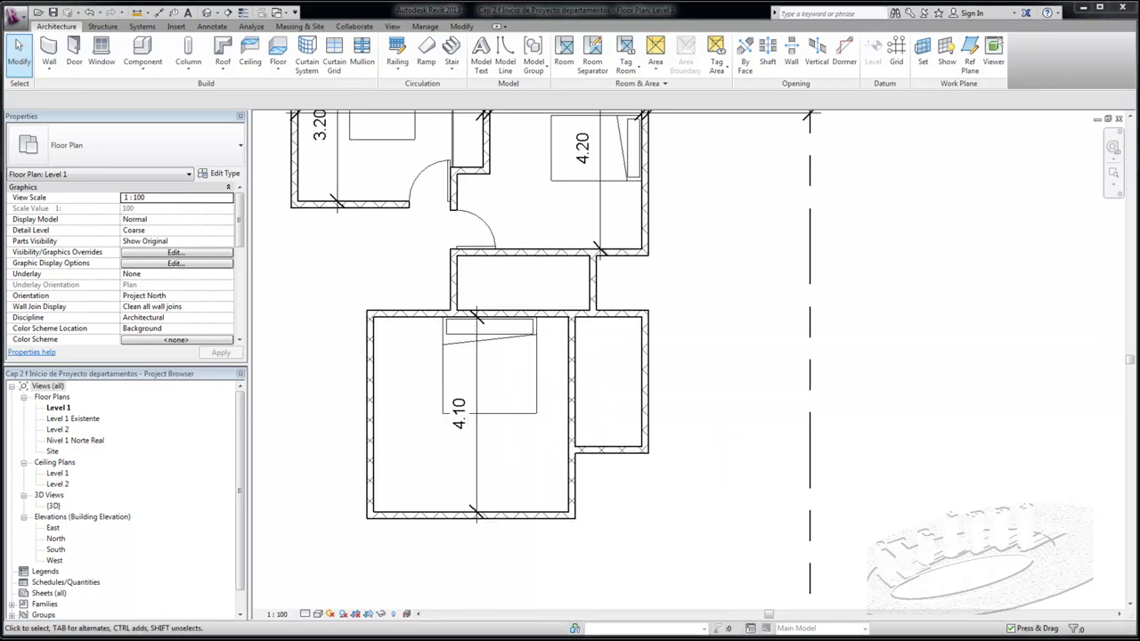
Step: Shift the bed right along the top wall and delete the interior wall beside it
click(548, 400)
drag(568, 433, 584, 436)
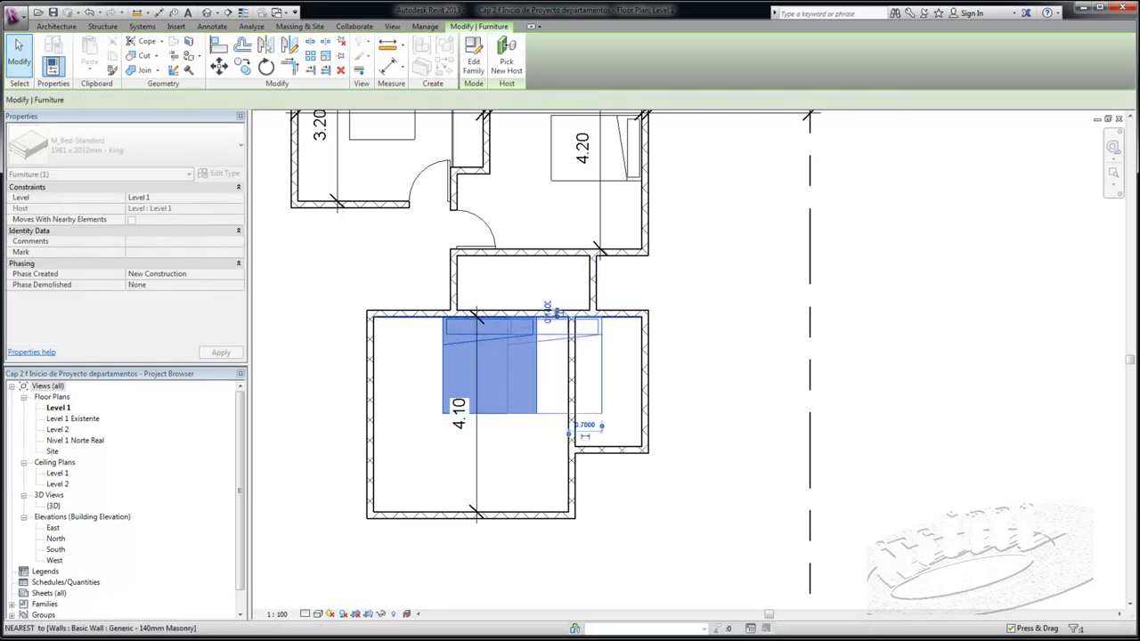
click(17, 54)
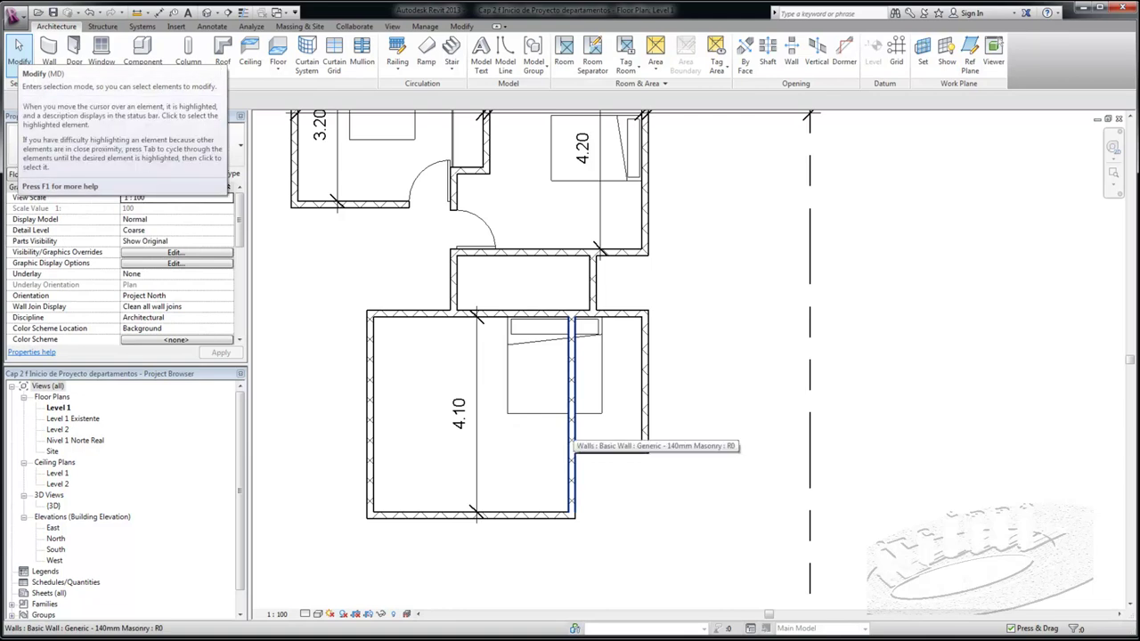
click(571, 410)
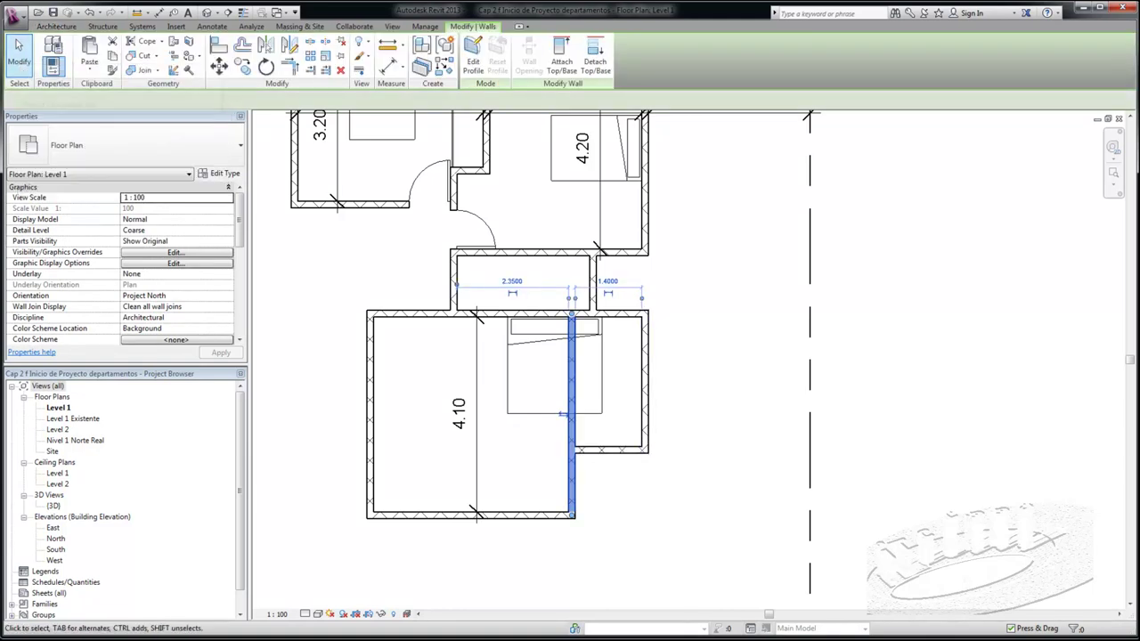
key(Delete)
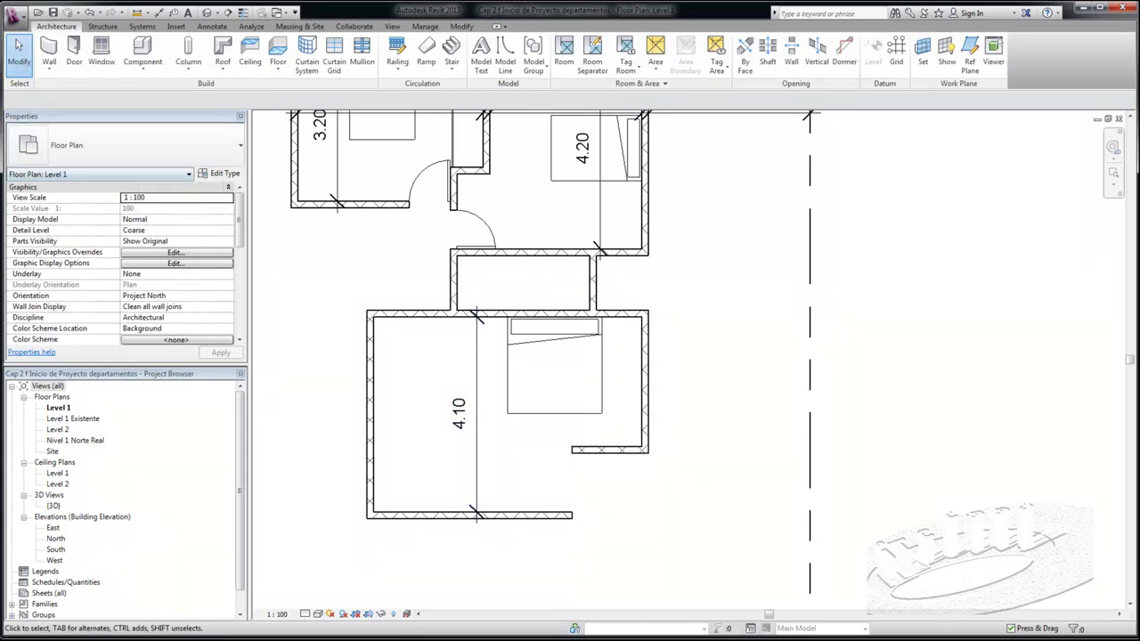
Step: Join the right and bottom walls with Trim/Extend to Corner and remove the leftover stub
click(462, 26)
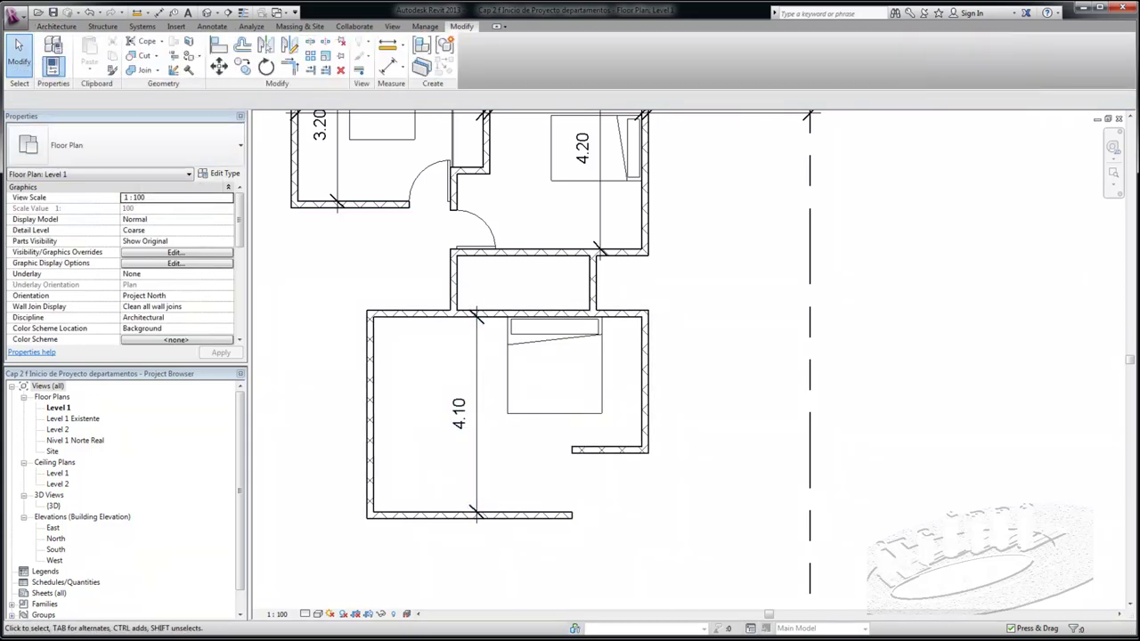
click(290, 67)
click(646, 383)
click(534, 515)
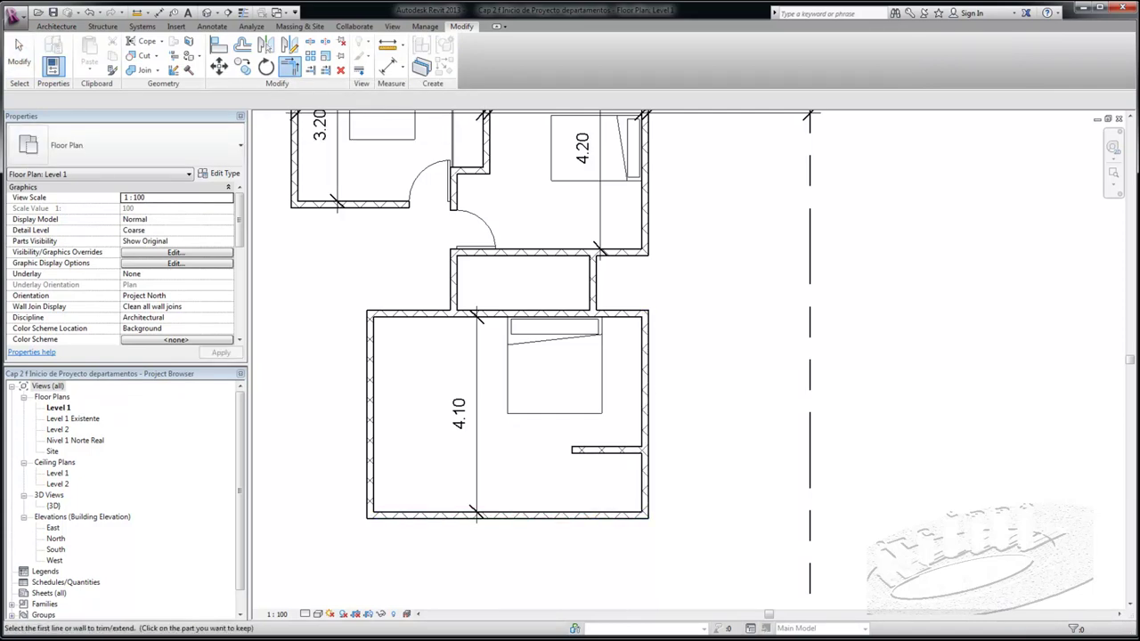
key(Escape)
key(Escape)
click(605, 450)
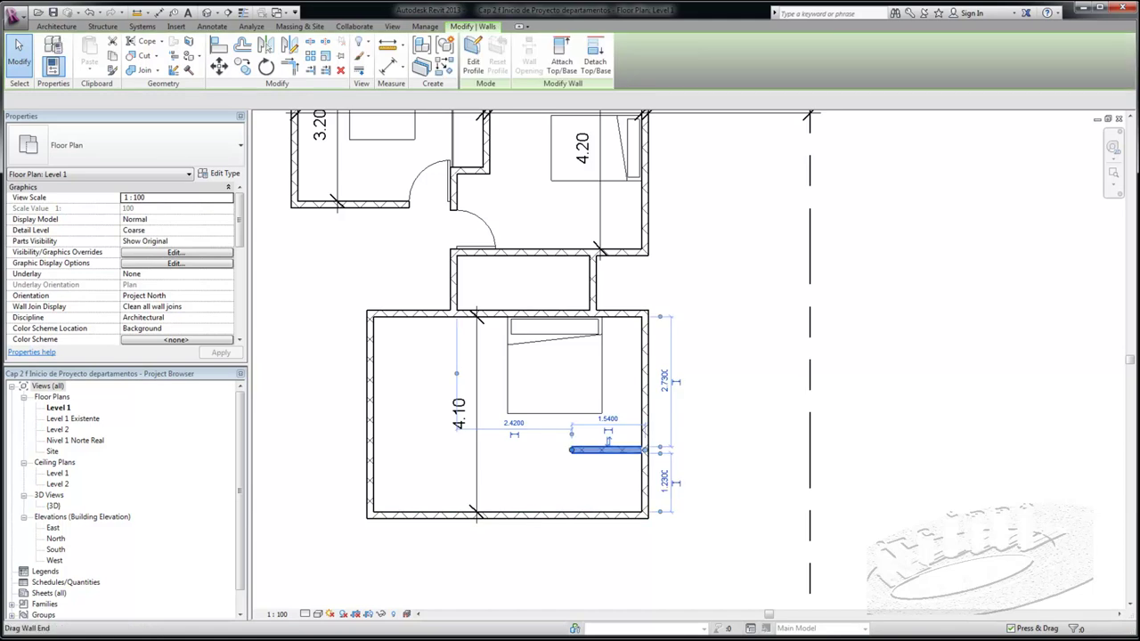
key(Escape)
Step: Set the bottom wall's temporary dimension so the bedroom is 3.40 deep
click(508, 515)
click(463, 413)
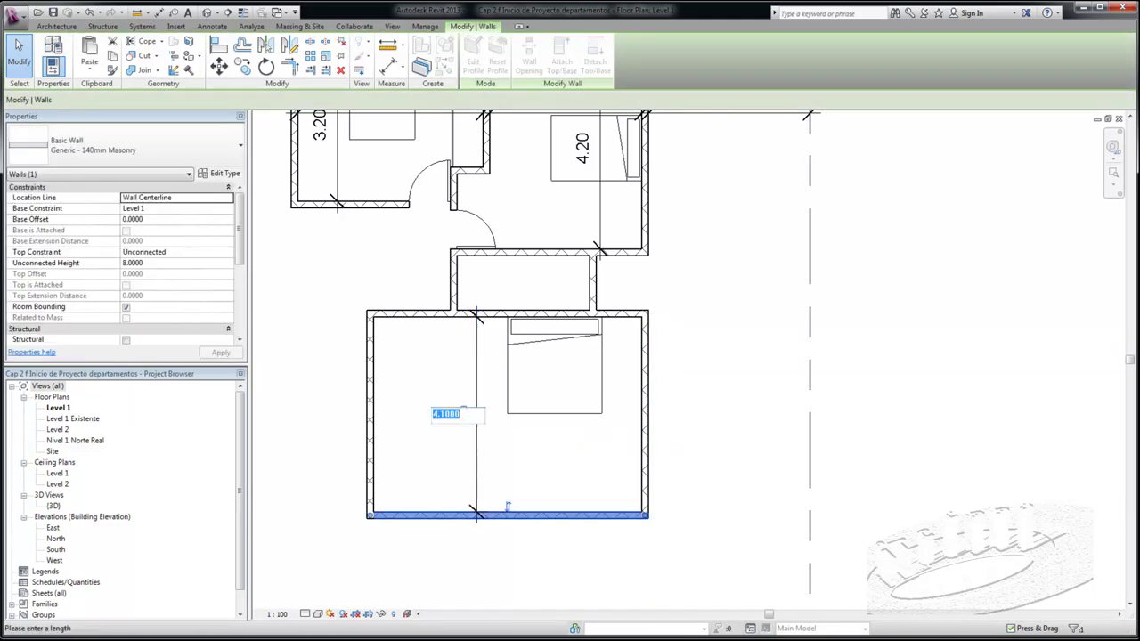
text(3.4)
key(Return)
key(Escape)
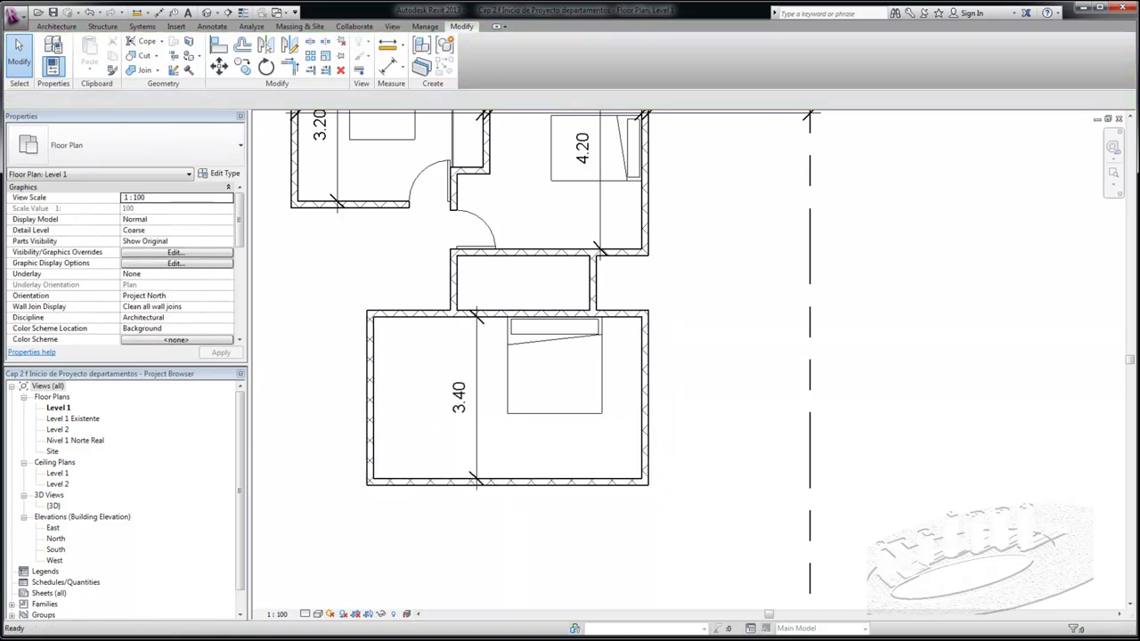
scroll(686, 285, down, 1)
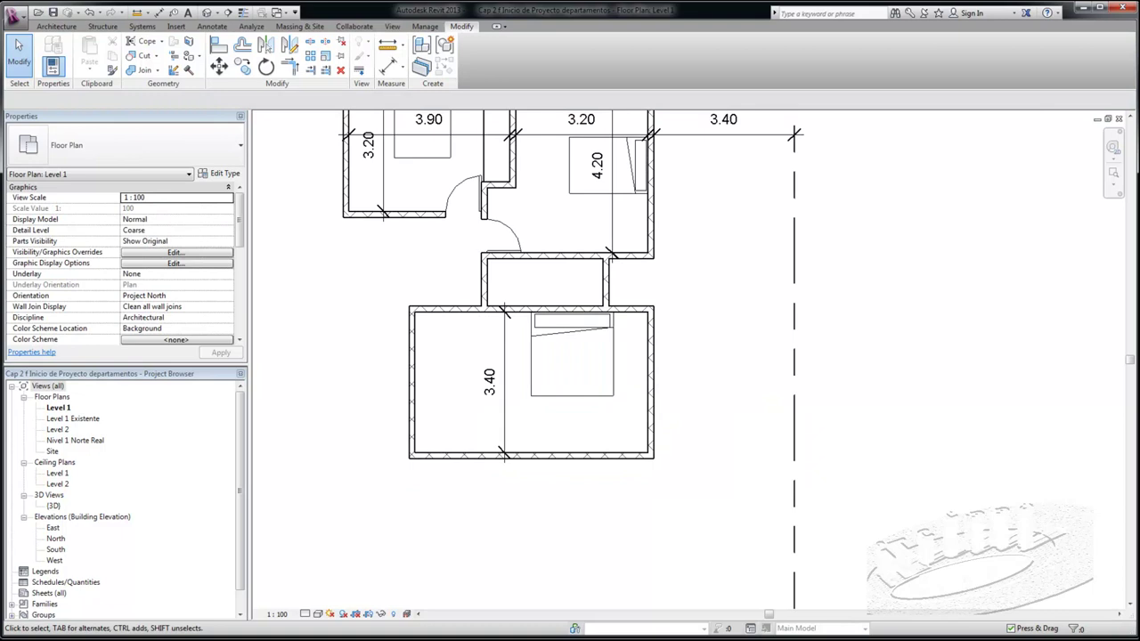
Step: Place an M_Single-Flush door in the top wall near the bedroom's top-left corner
click(56, 26)
click(75, 55)
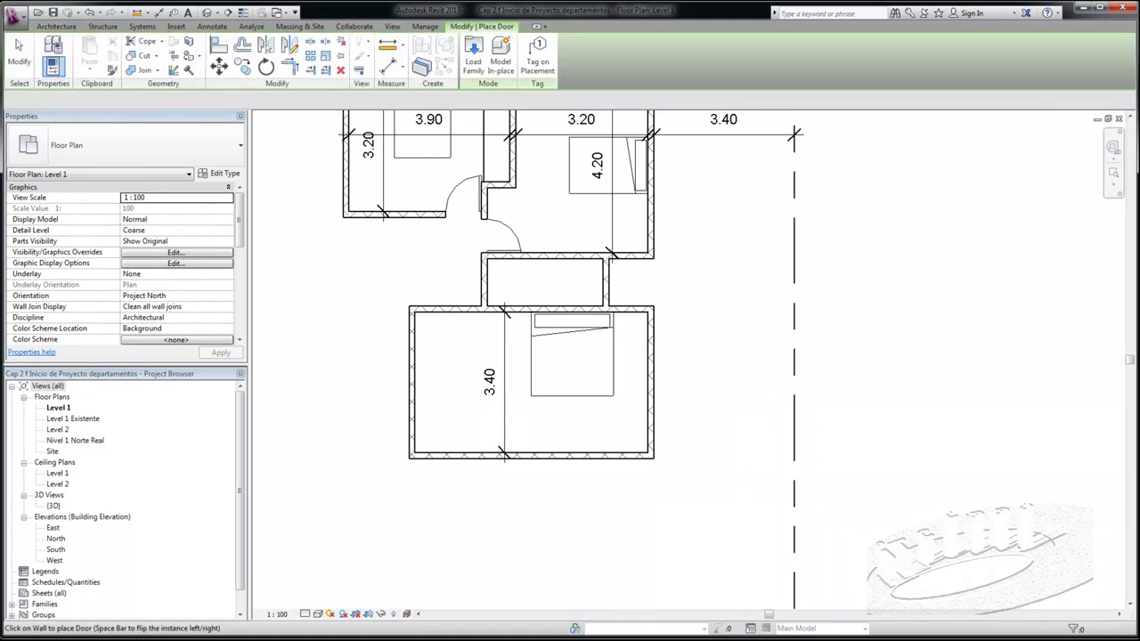
scroll(463, 323, up, 1)
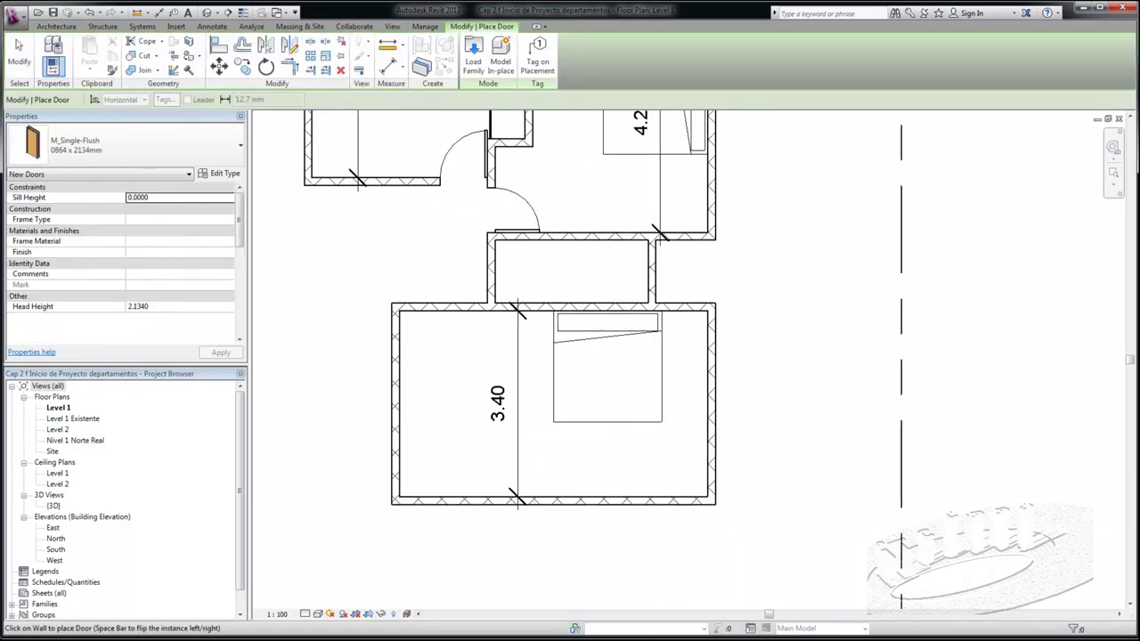
scroll(443, 237, down, 1)
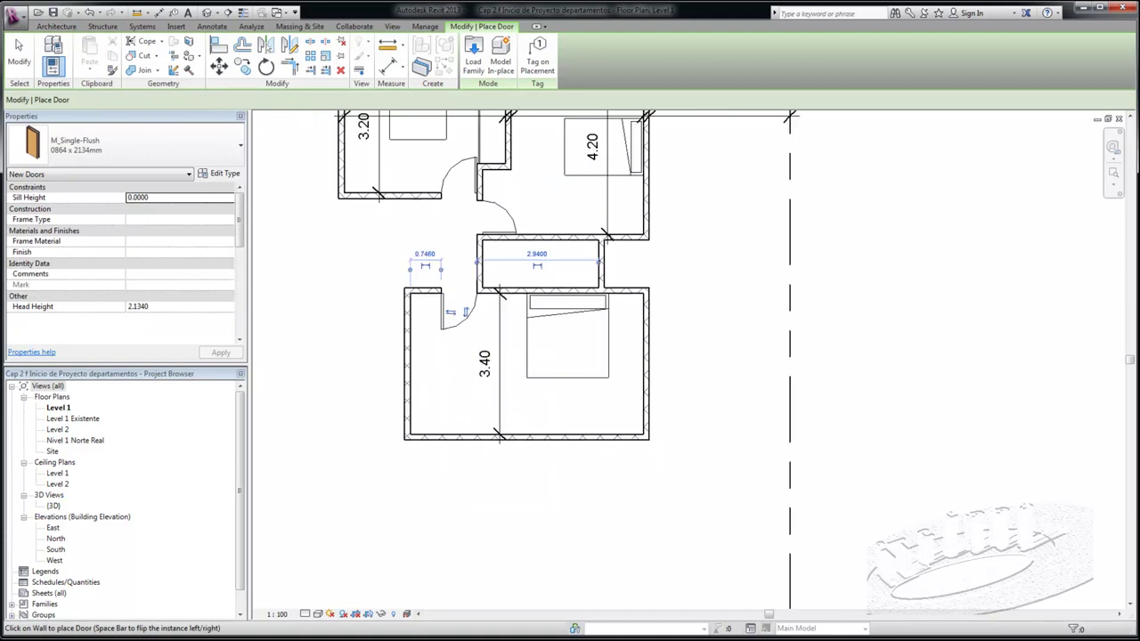
key(Escape)
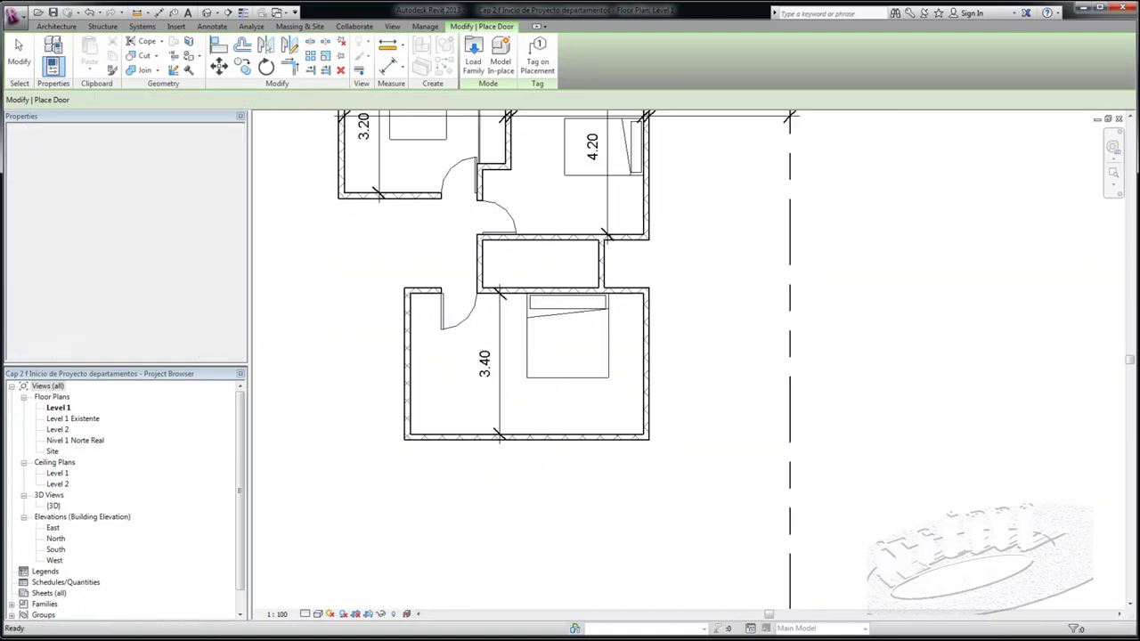
Step: Drag the bedroom's left wall end down so it extends to 5.30
scroll(405, 219, down, 1)
click(410, 344)
drag(407, 409, 407, 472)
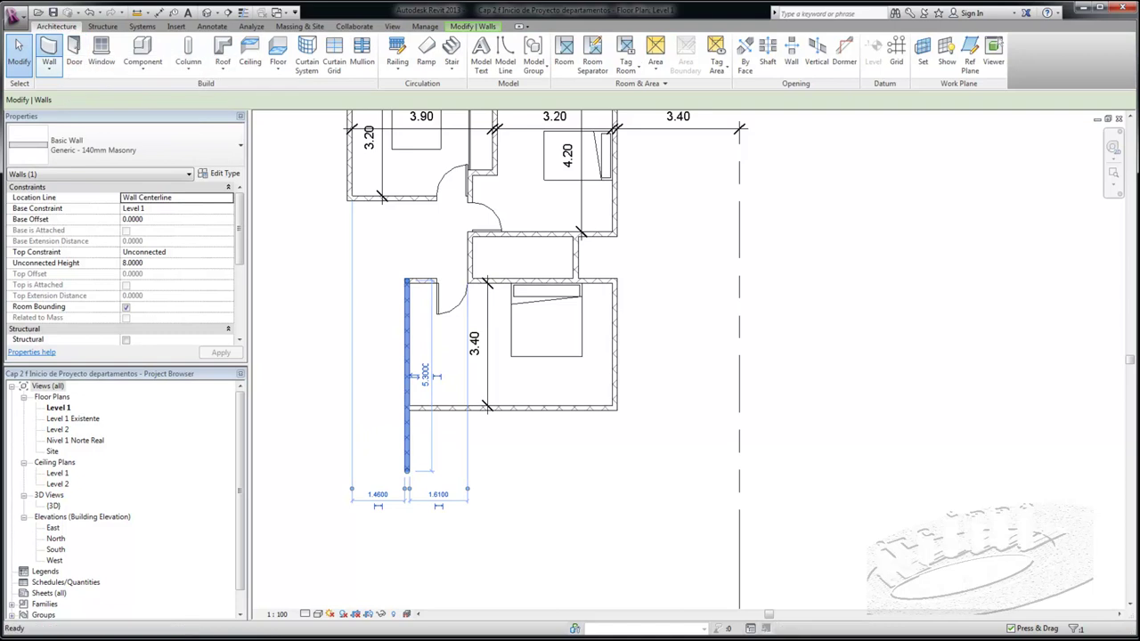
Step: Draw a chained wall from the left wall's lower end, rightward, then up to the bedroom
click(49, 55)
click(407, 471)
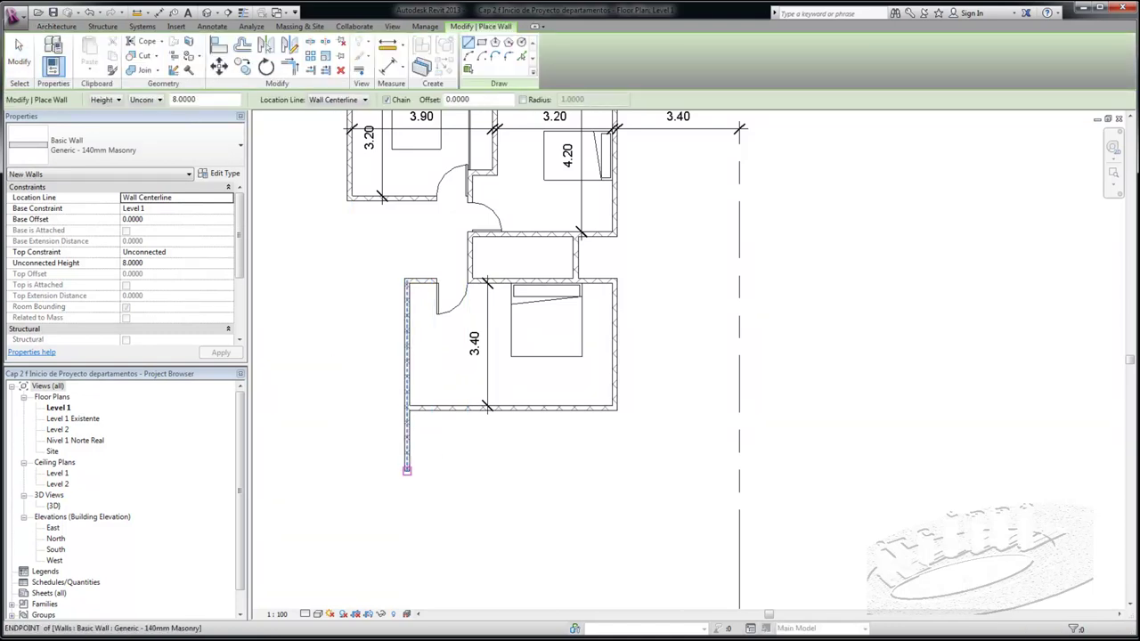
click(514, 470)
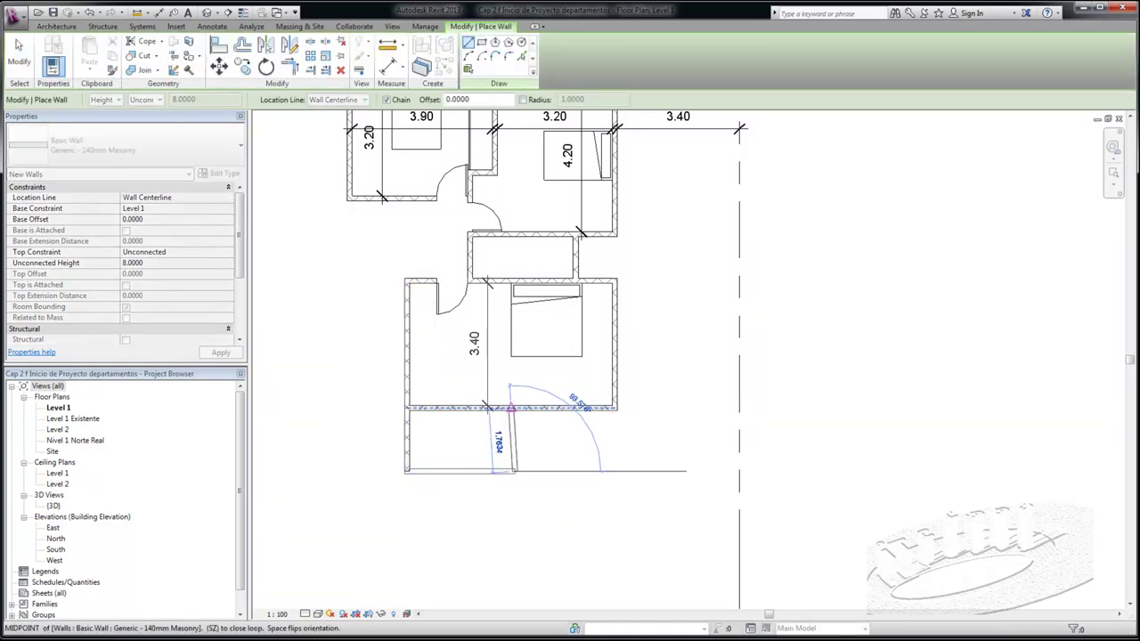
click(515, 409)
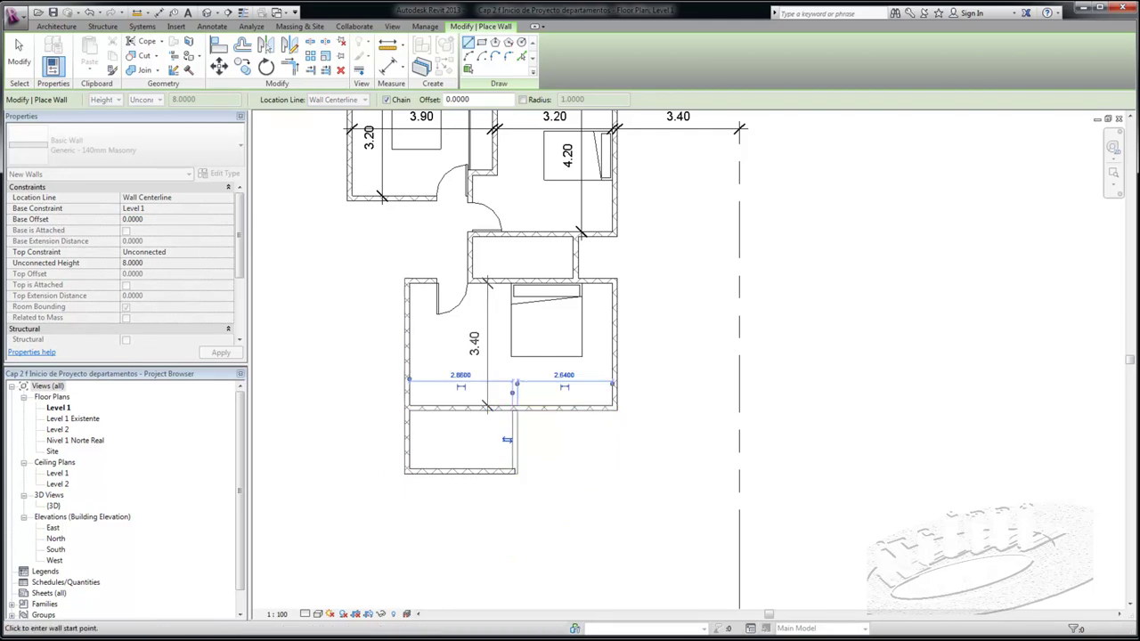
key(Escape)
key(Escape)
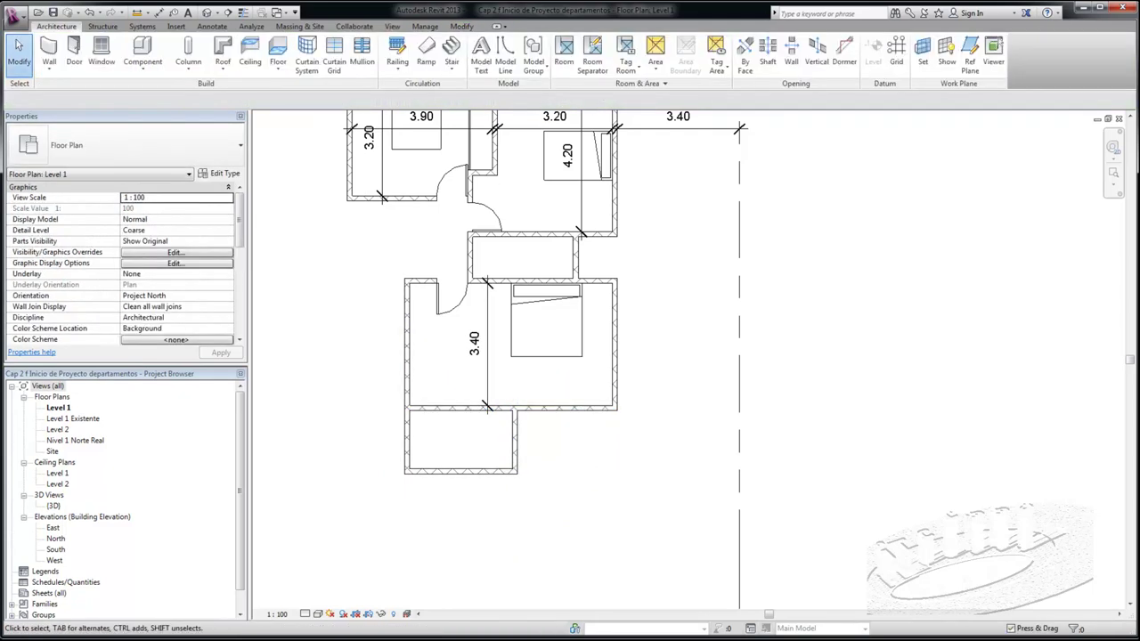
Step: Set the new room's width to 3.00 via the right wall's temporary dimension
scroll(588, 446, down, 1)
click(526, 450)
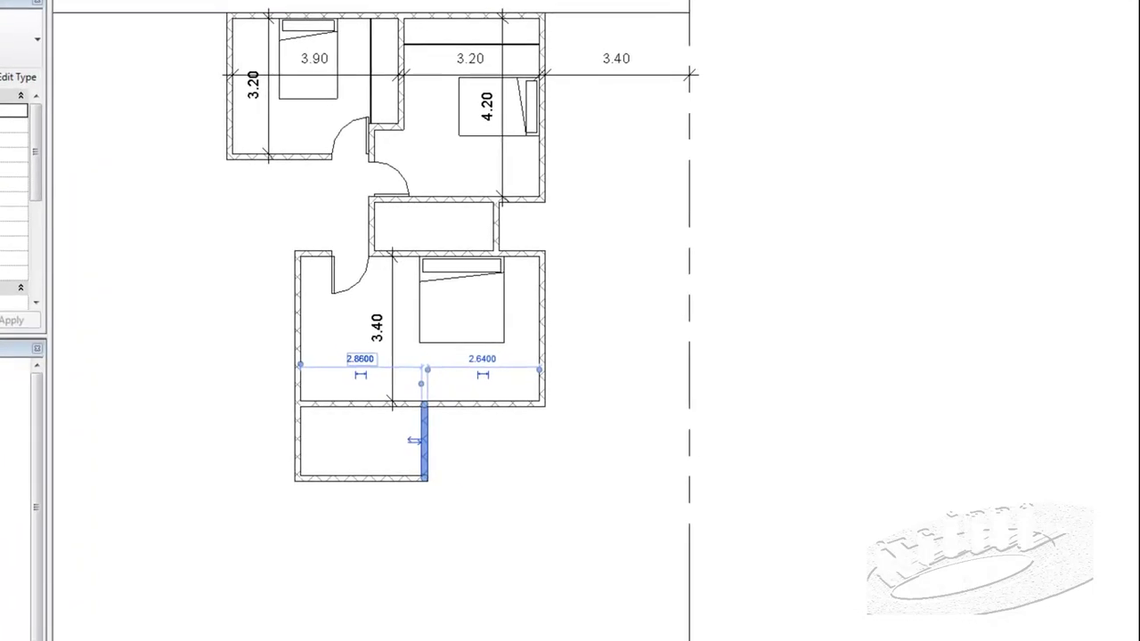
click(479, 382)
text(3)
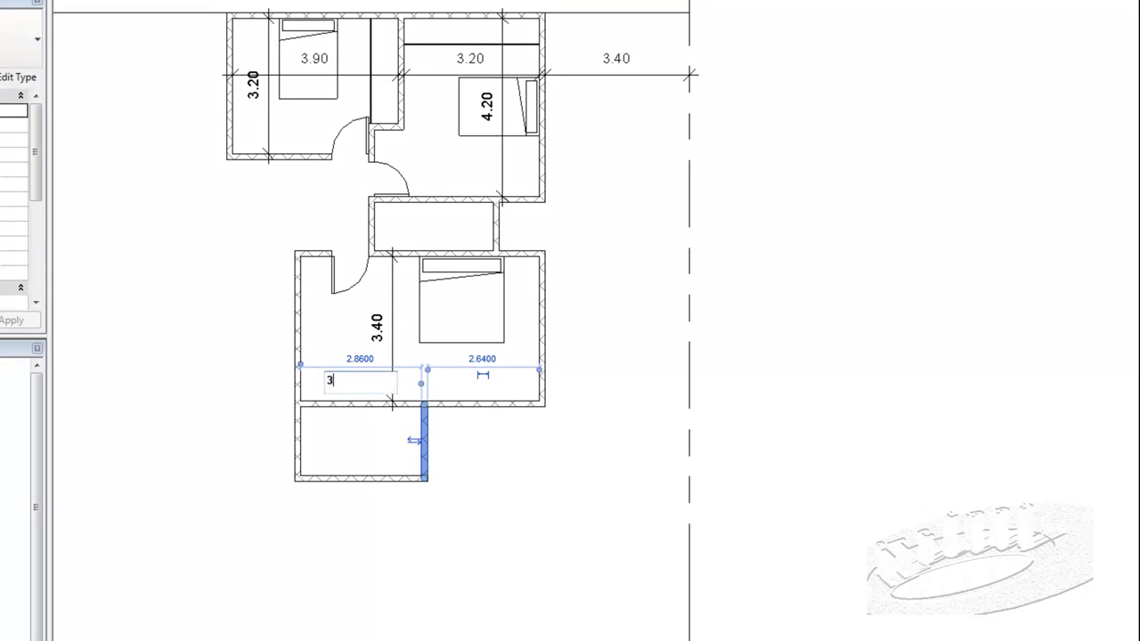
key(Return)
key(Escape)
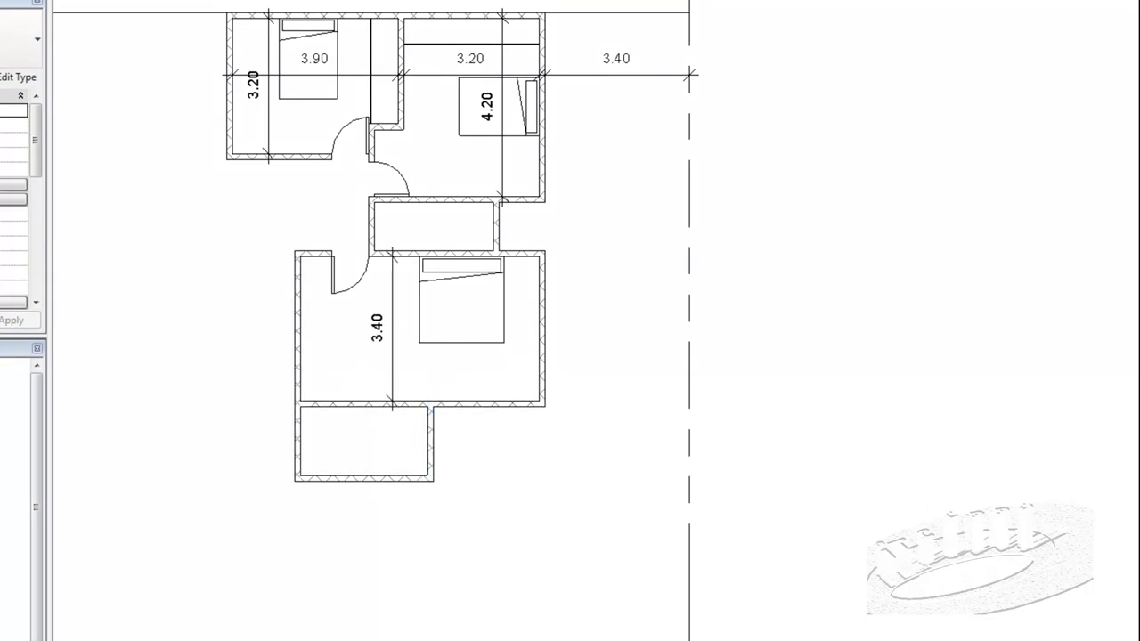
Step: Delete the bedroom's 3.40 dimension
click(393, 328)
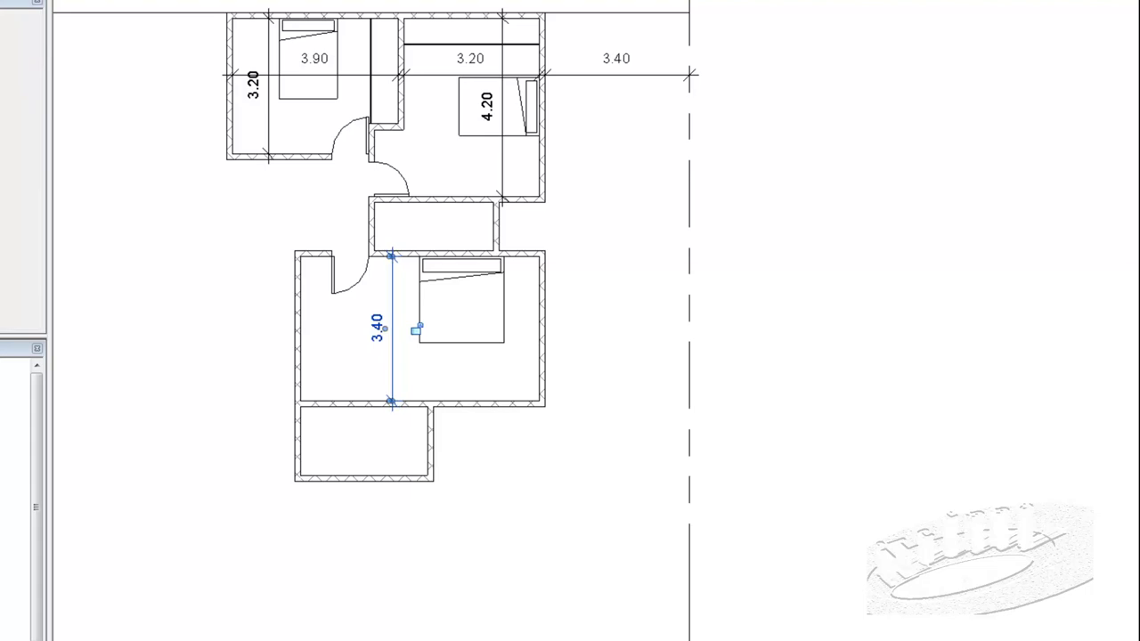
key(Delete)
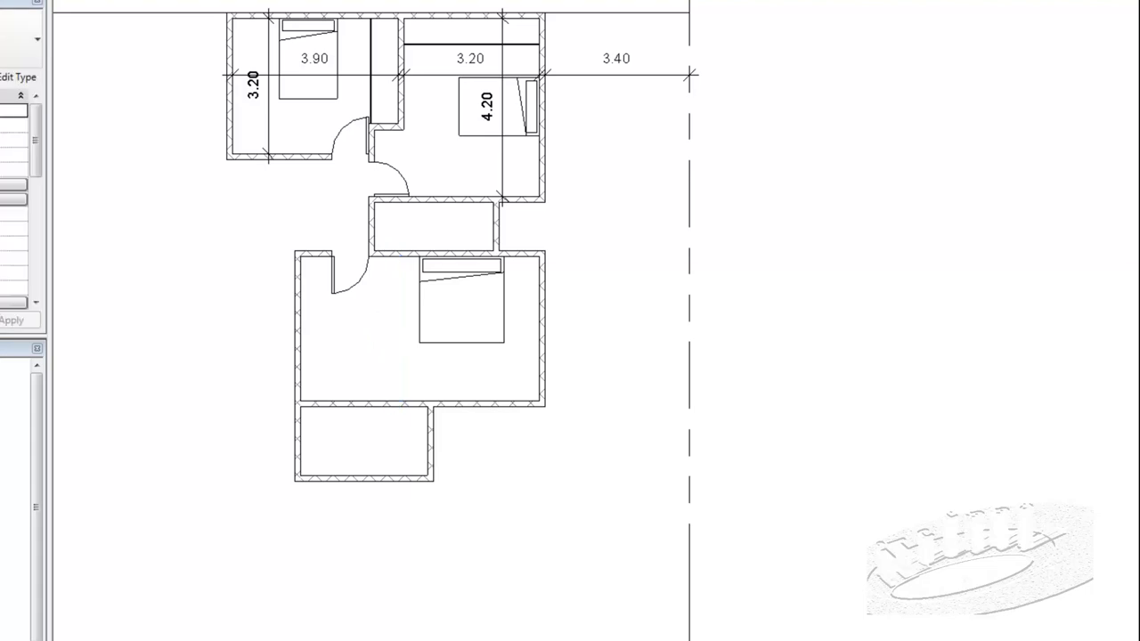
scroll(607, 221, down, 1)
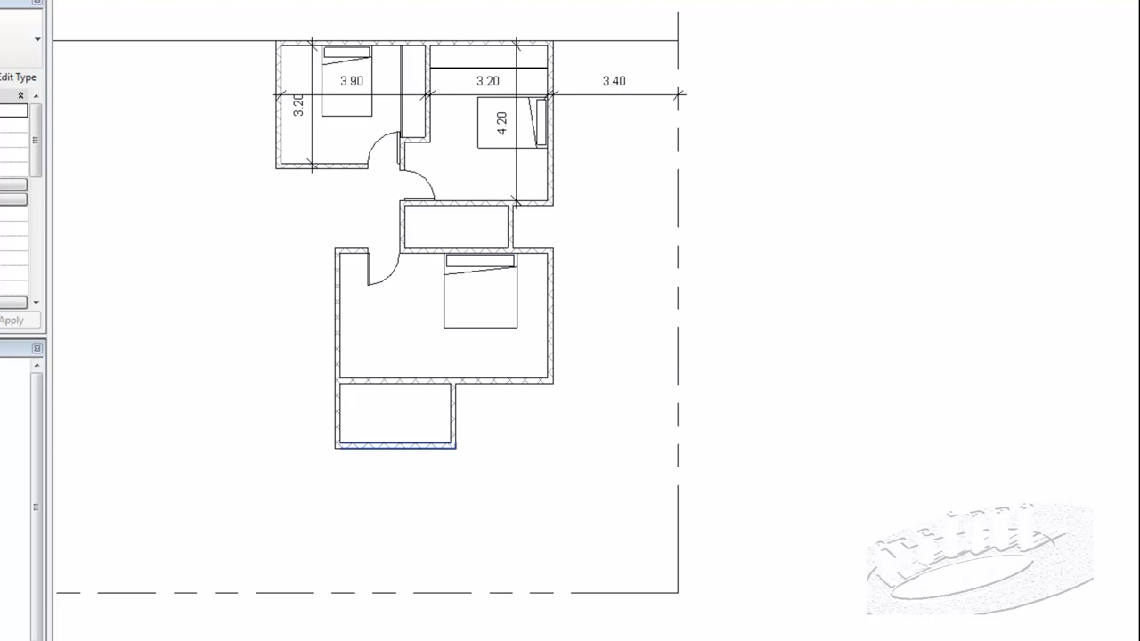